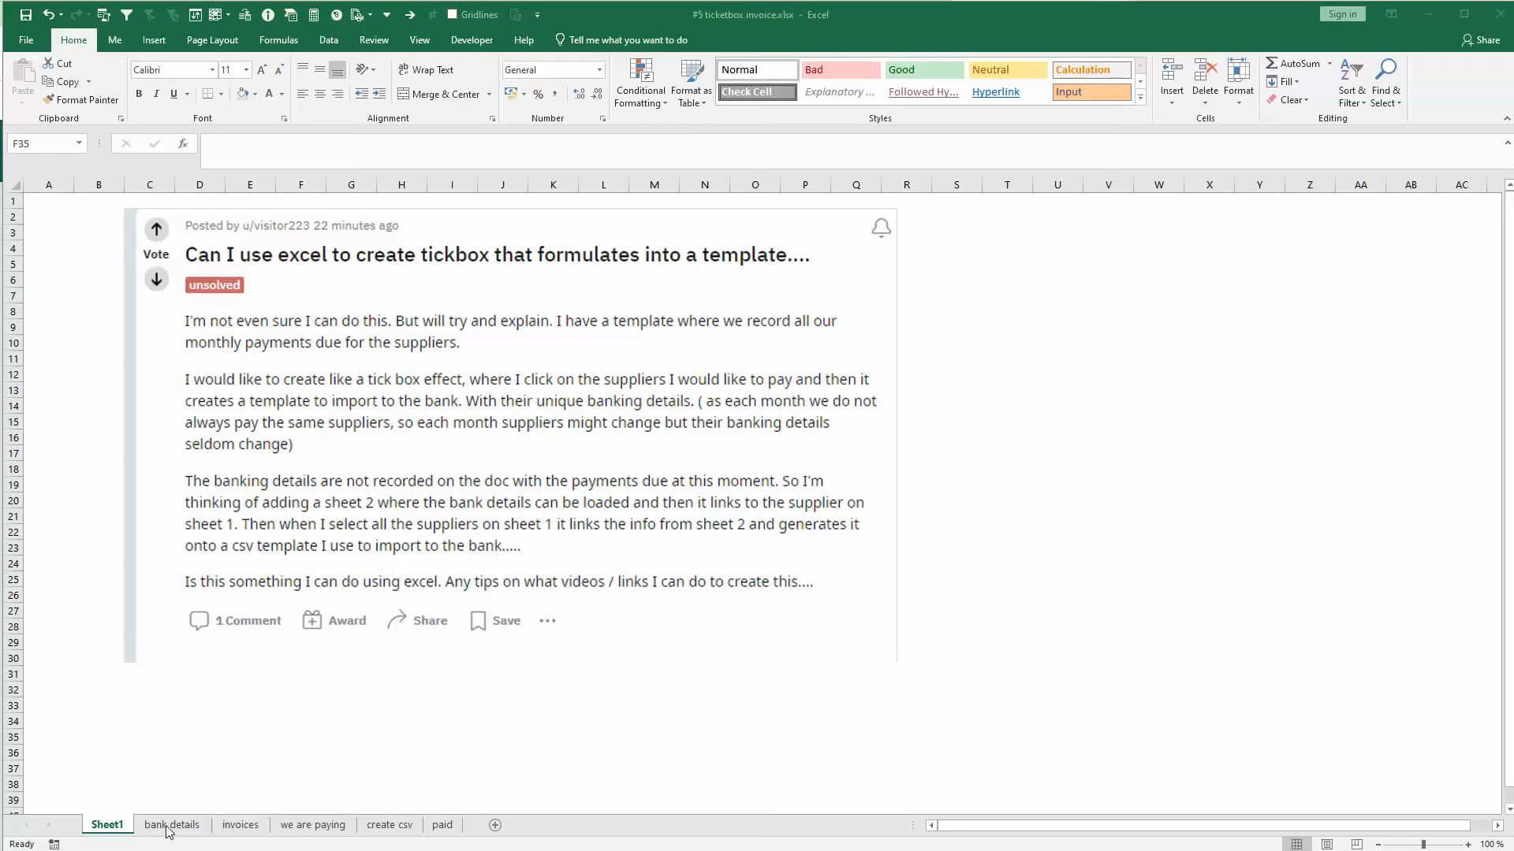
- Examine the Invoice and Supplier columns on the invoices sheet and the lookup formula in the first Name cell
left_click(239, 833)
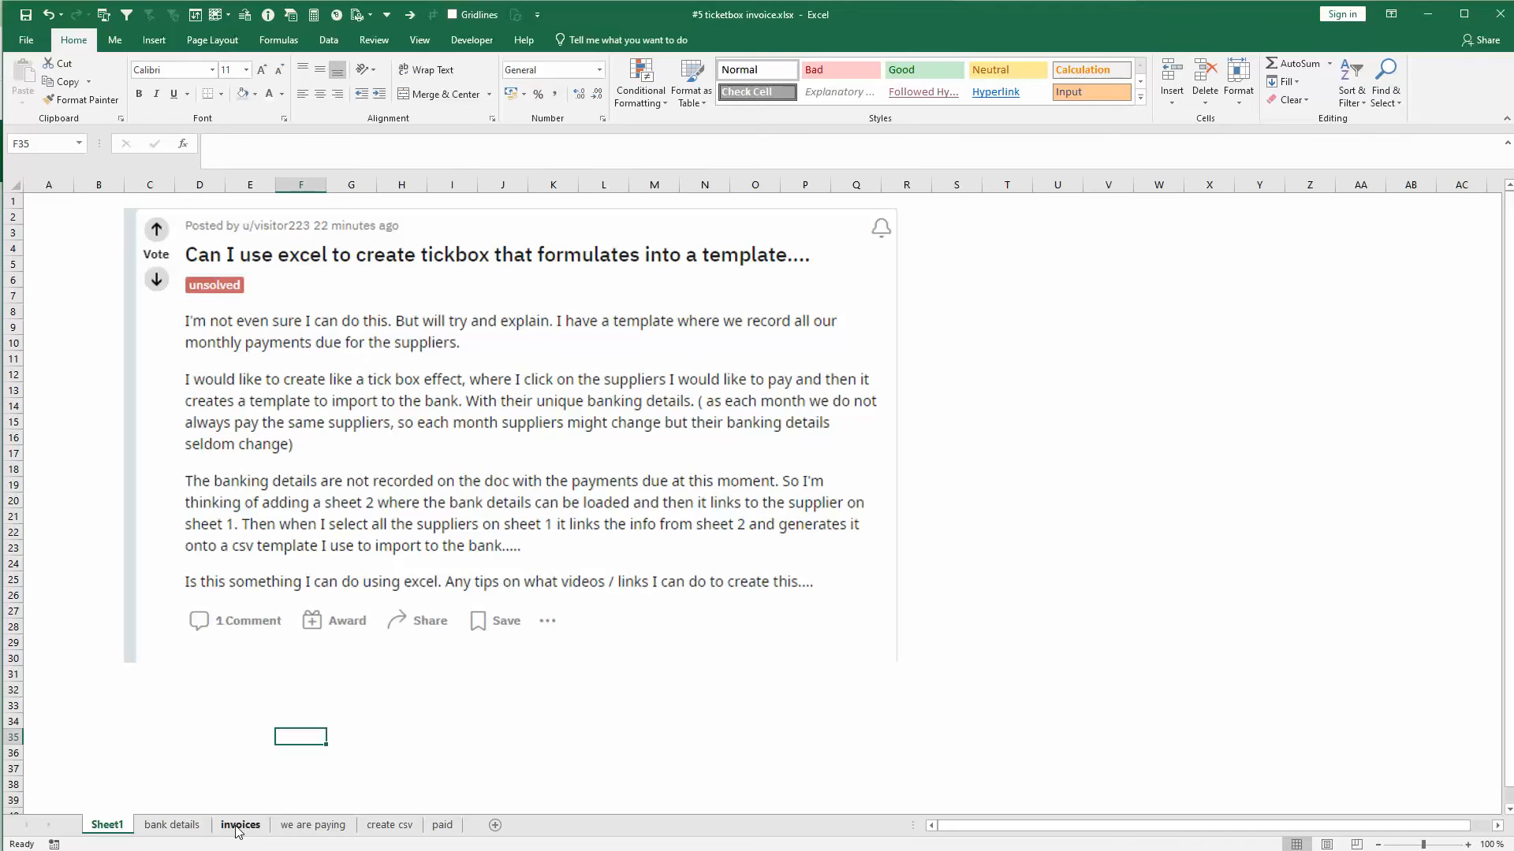
left_click(238, 825)
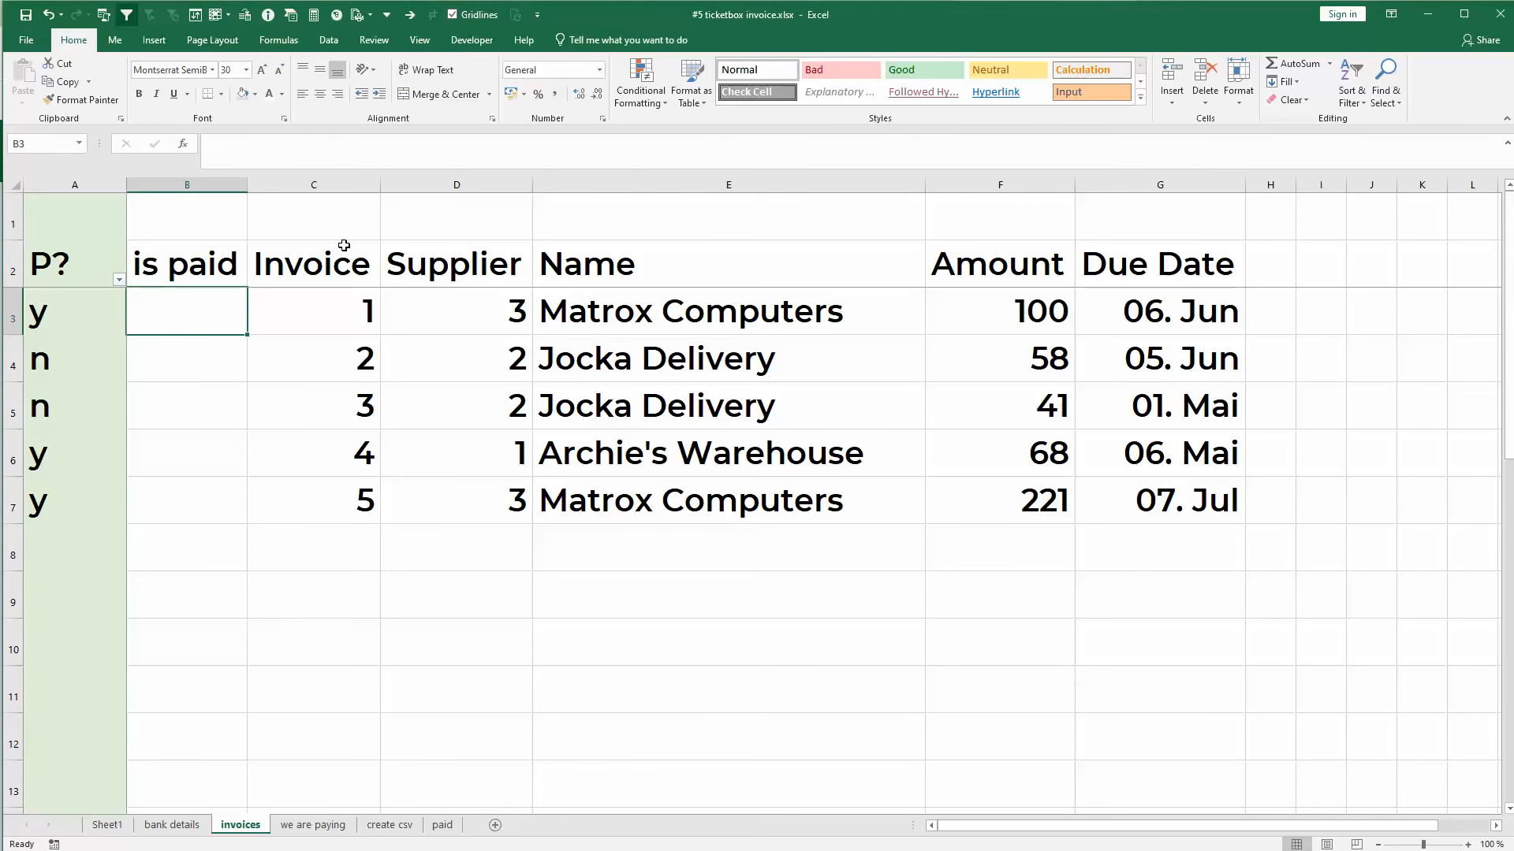
left_click(343, 246)
left_click(335, 181)
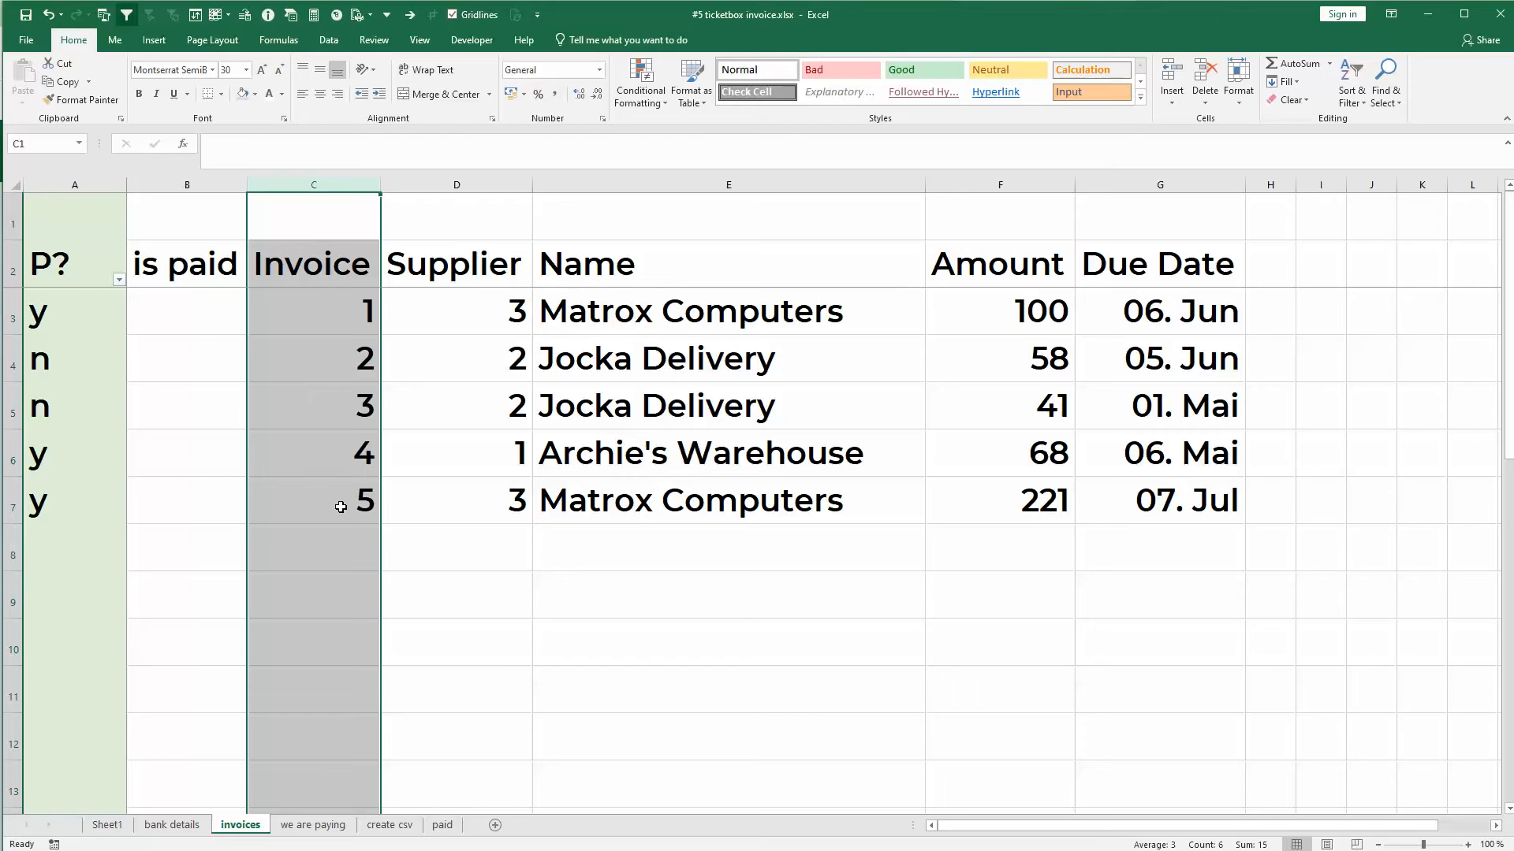
left_click(444, 253)
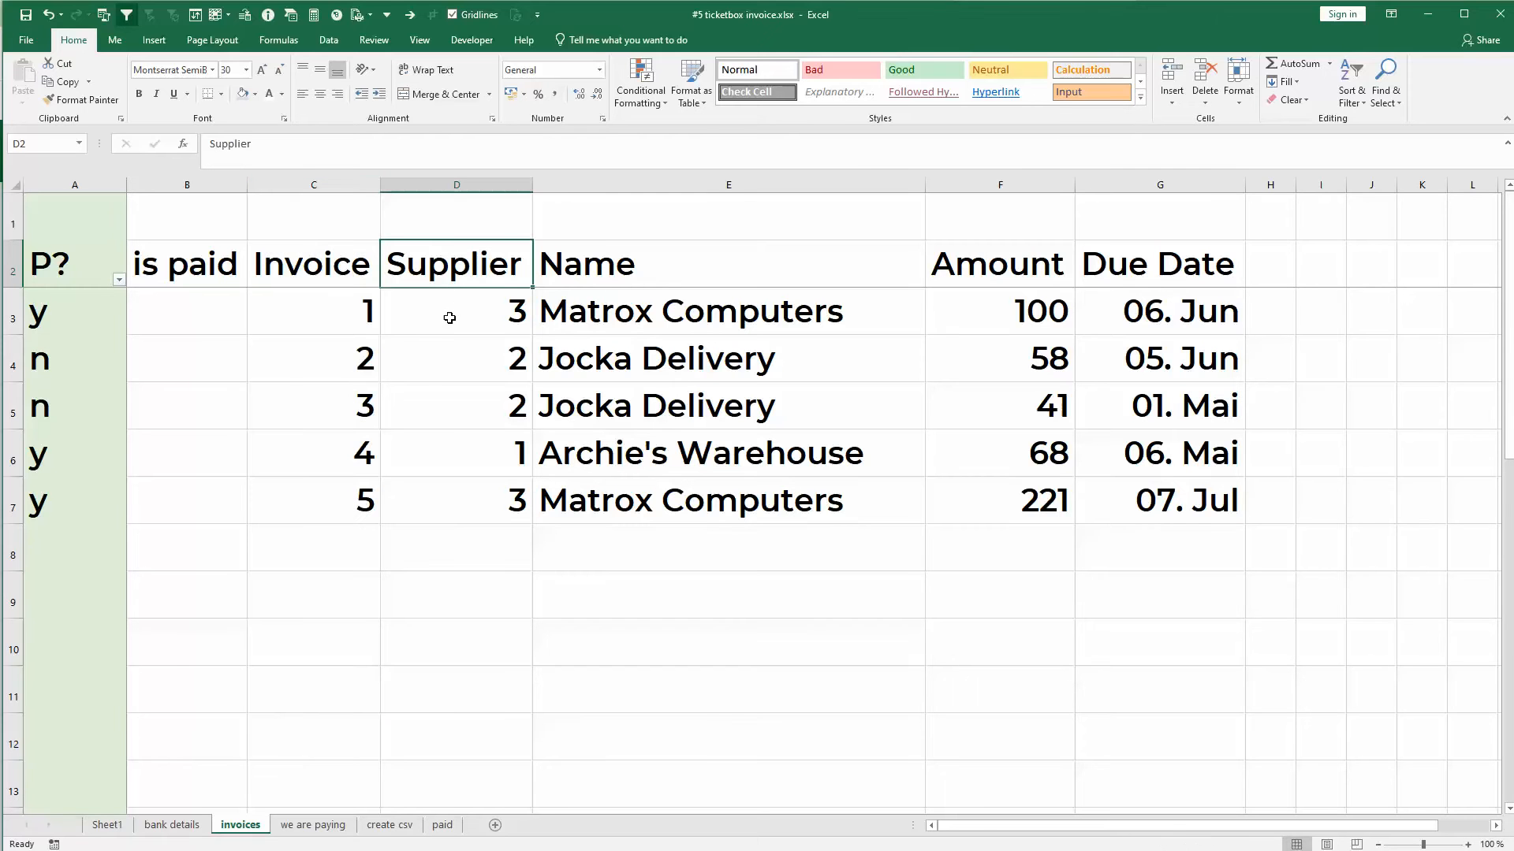
left_click(580, 302)
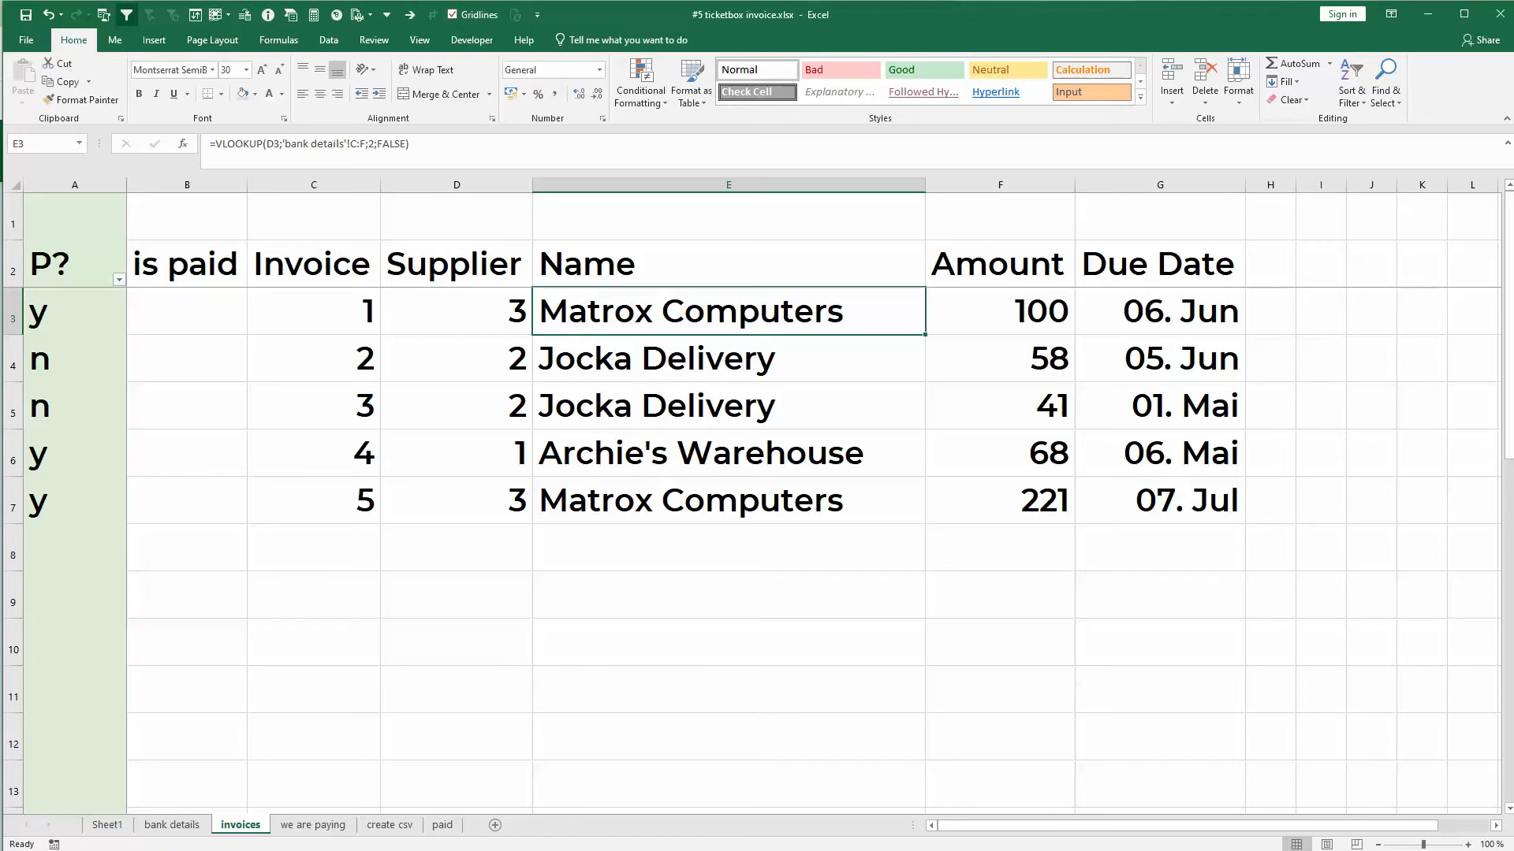
- Enter invoice 6 with supplier 2 in row 8 and copy the Name lookup formula from the row above
left_click(348, 552)
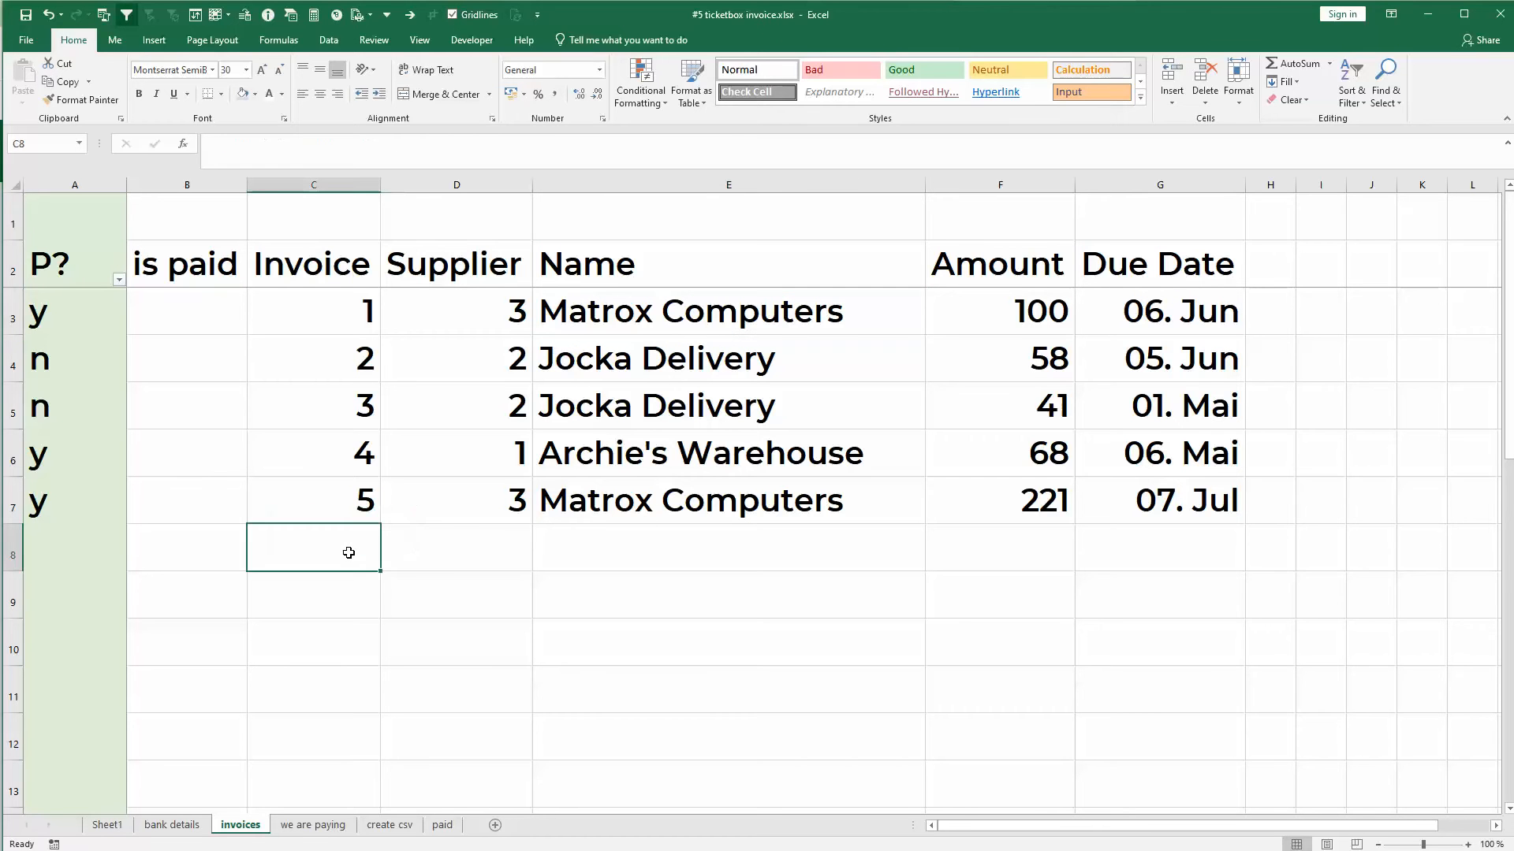
type("6")
key("Tab")
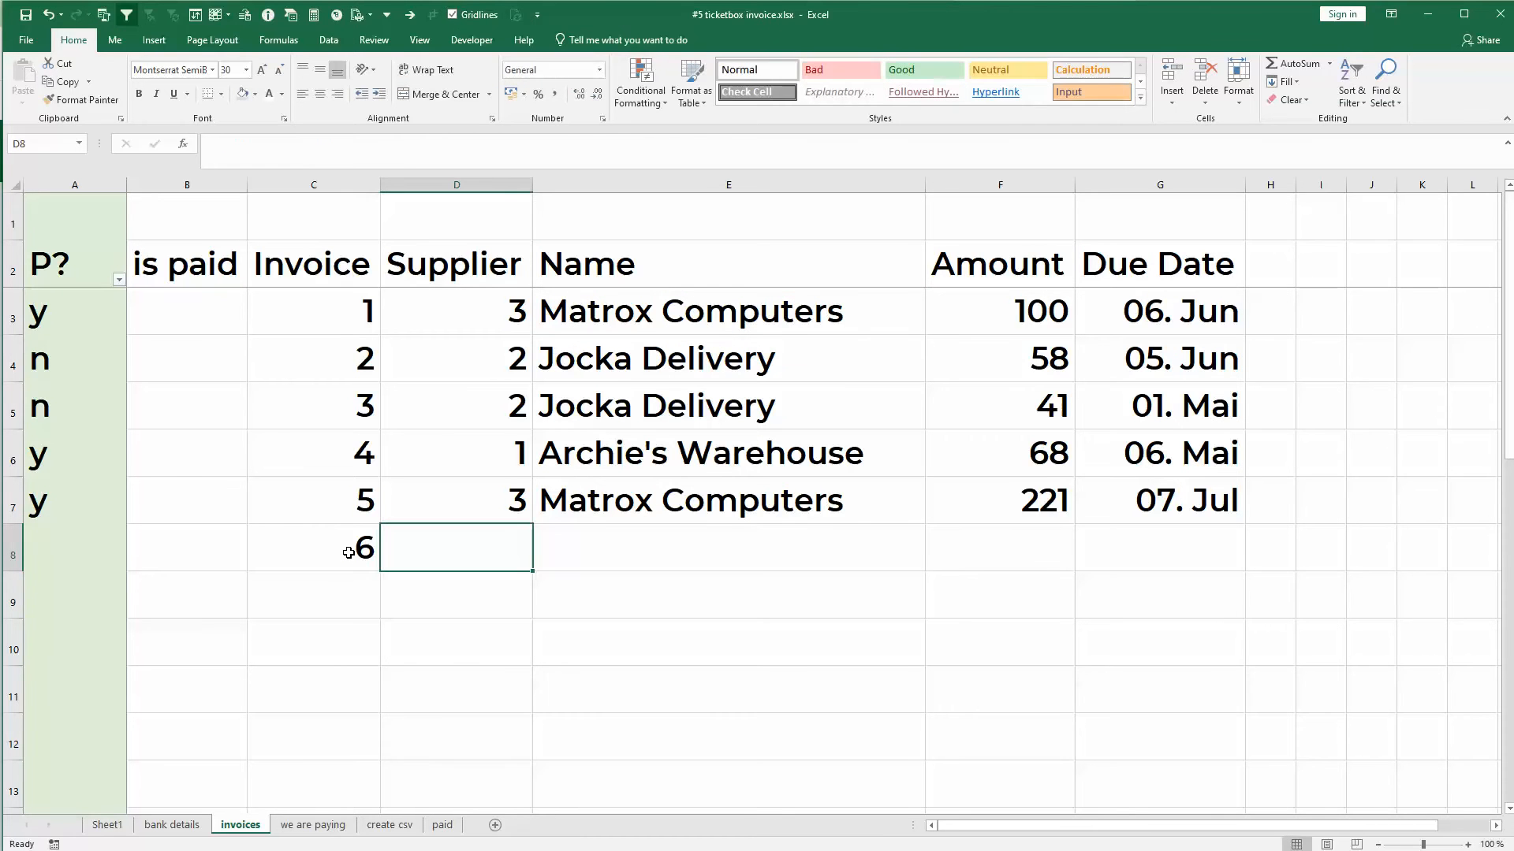
type("2")
key("Tab")
key("Up")
key("ctrl+c")
key("Down")
key("ctrl+v")
key("Escape")
- Complete invoice 6 with an amount of 100 and the due date 1/6
key("Right")
type("100")
key("Tab")
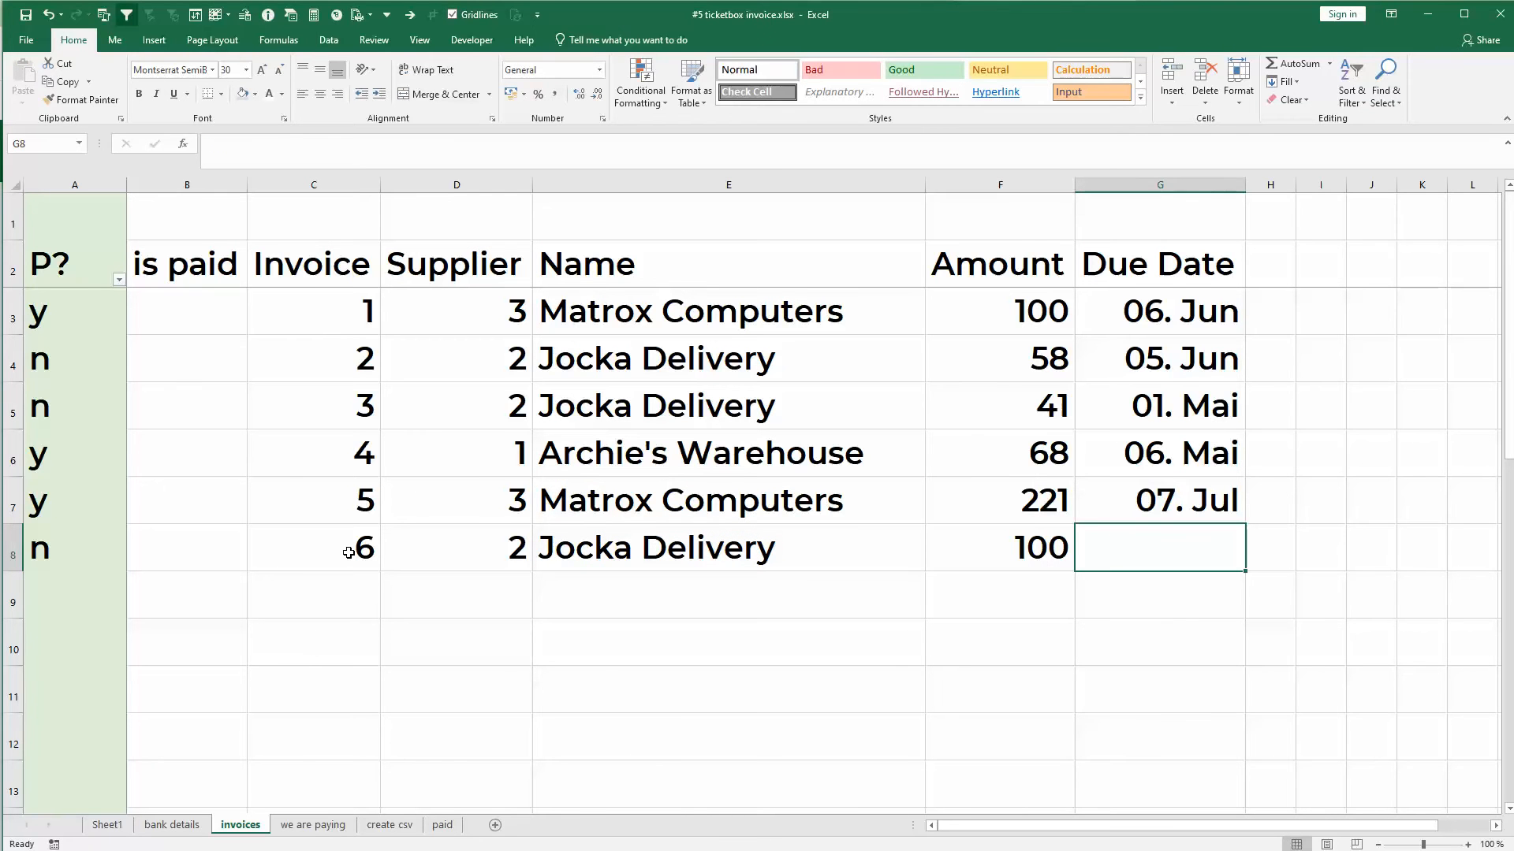
type("1/6")
key("Return")
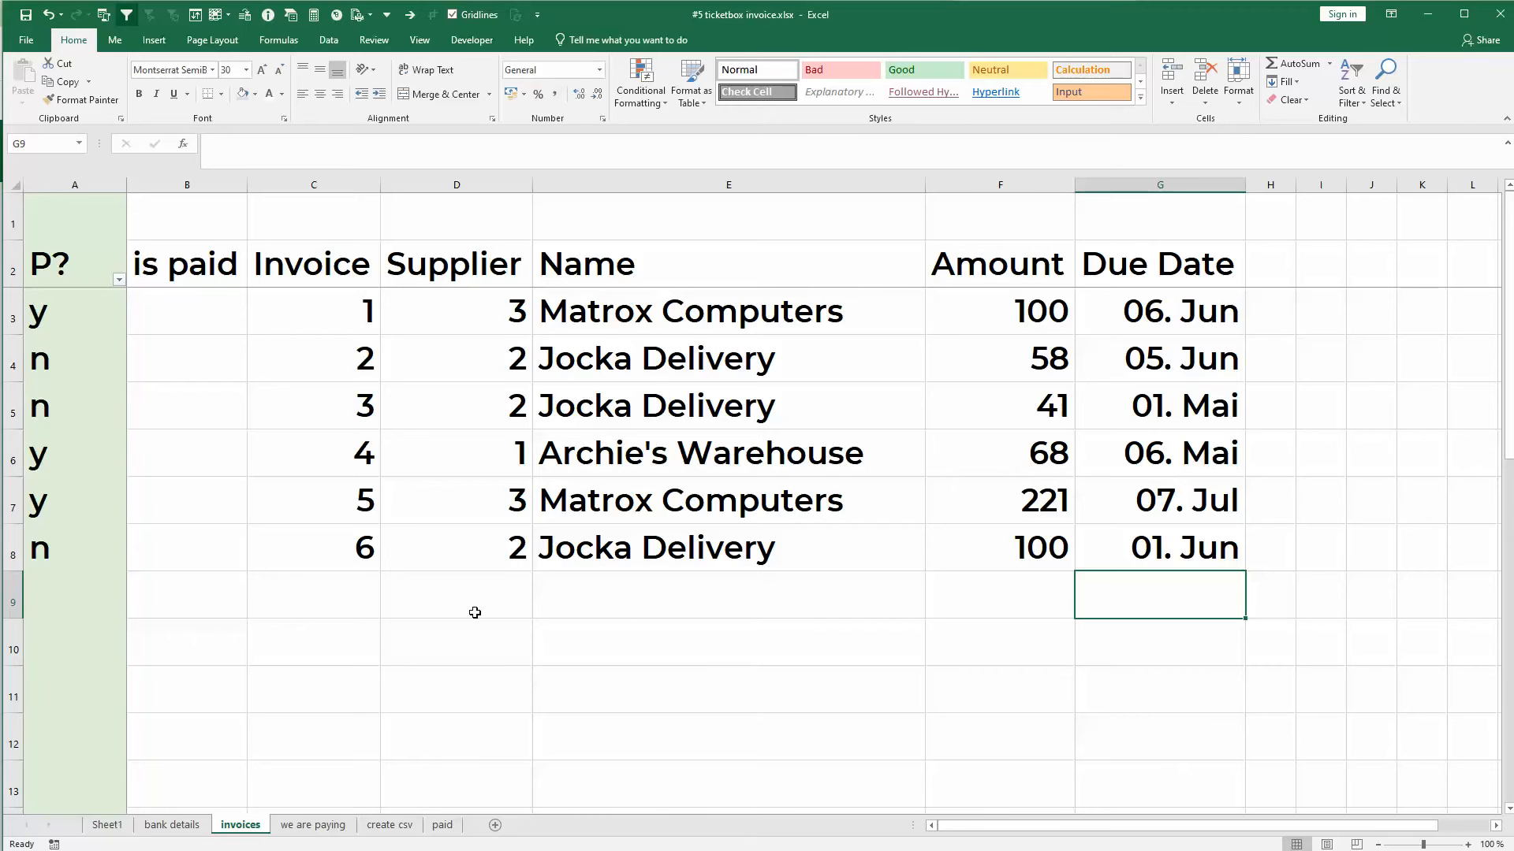
- Inspect the VLOOKUP formula in the Name cell of invoice 6 without changing it
left_click(585, 534)
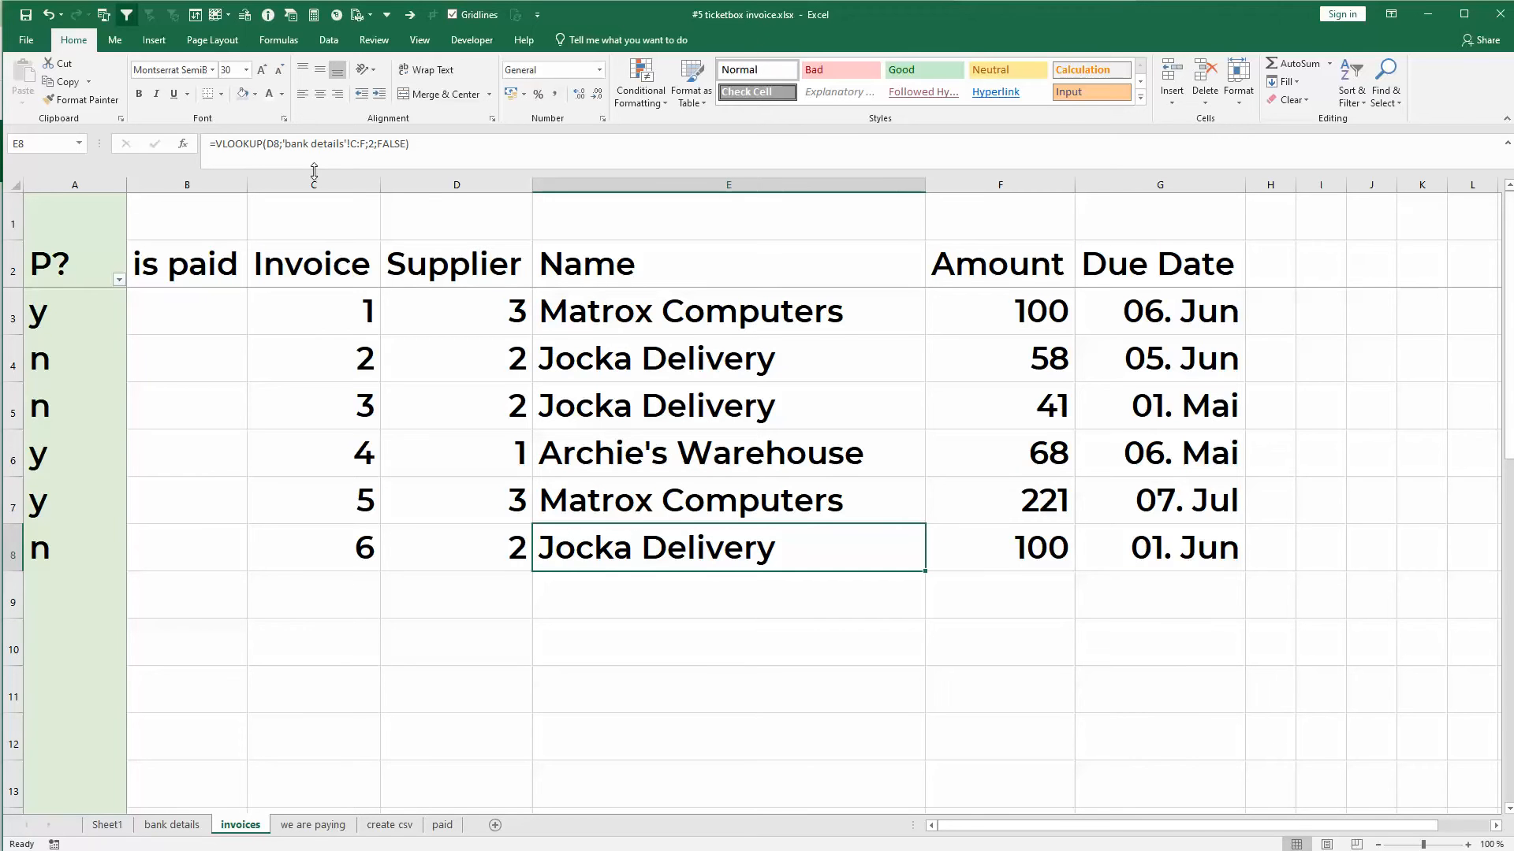
left_click(208, 143)
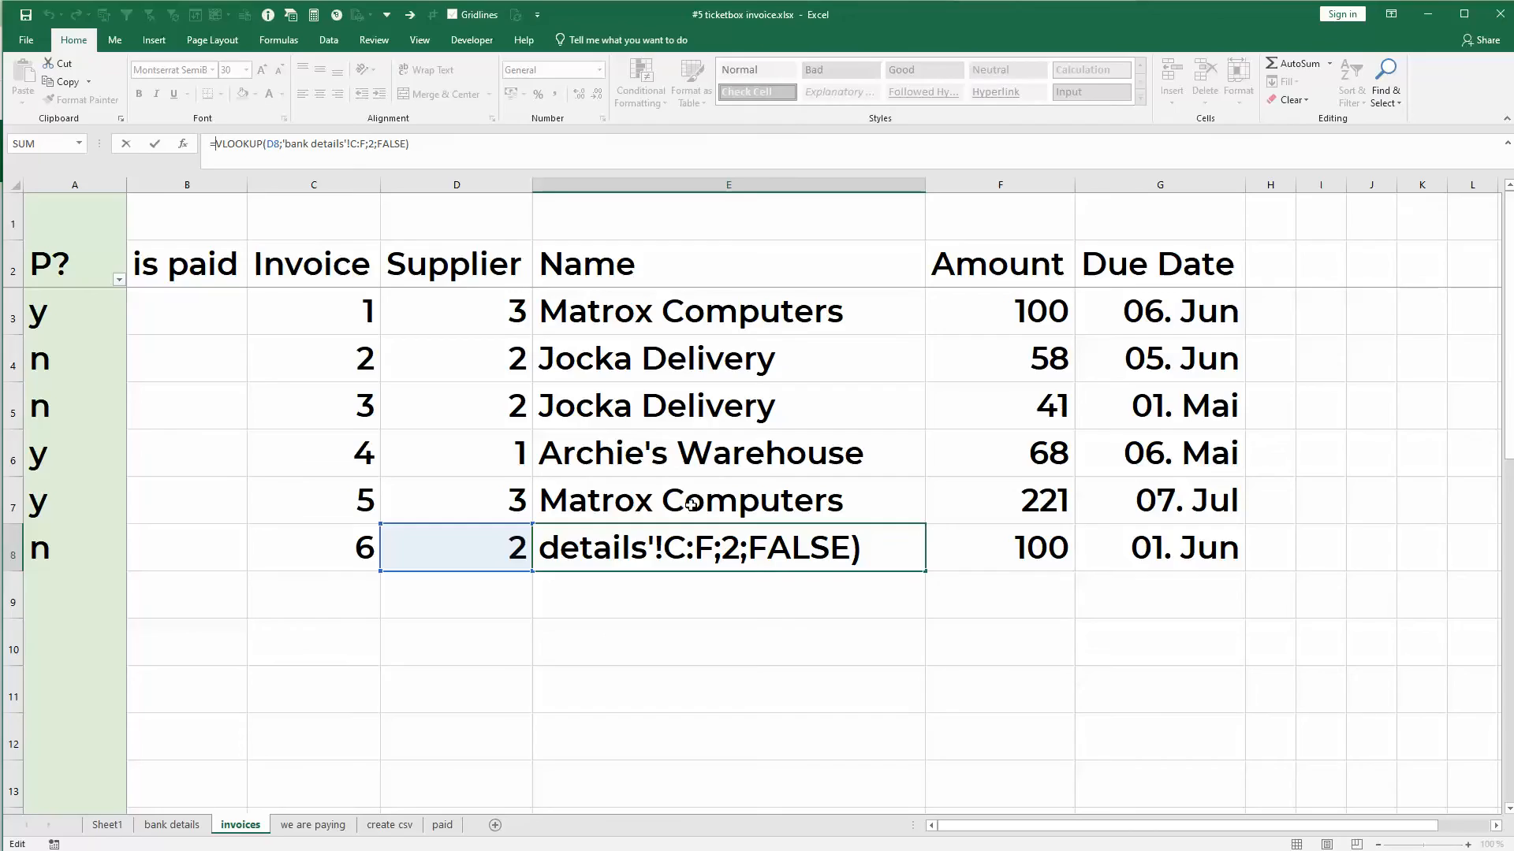
key("Escape")
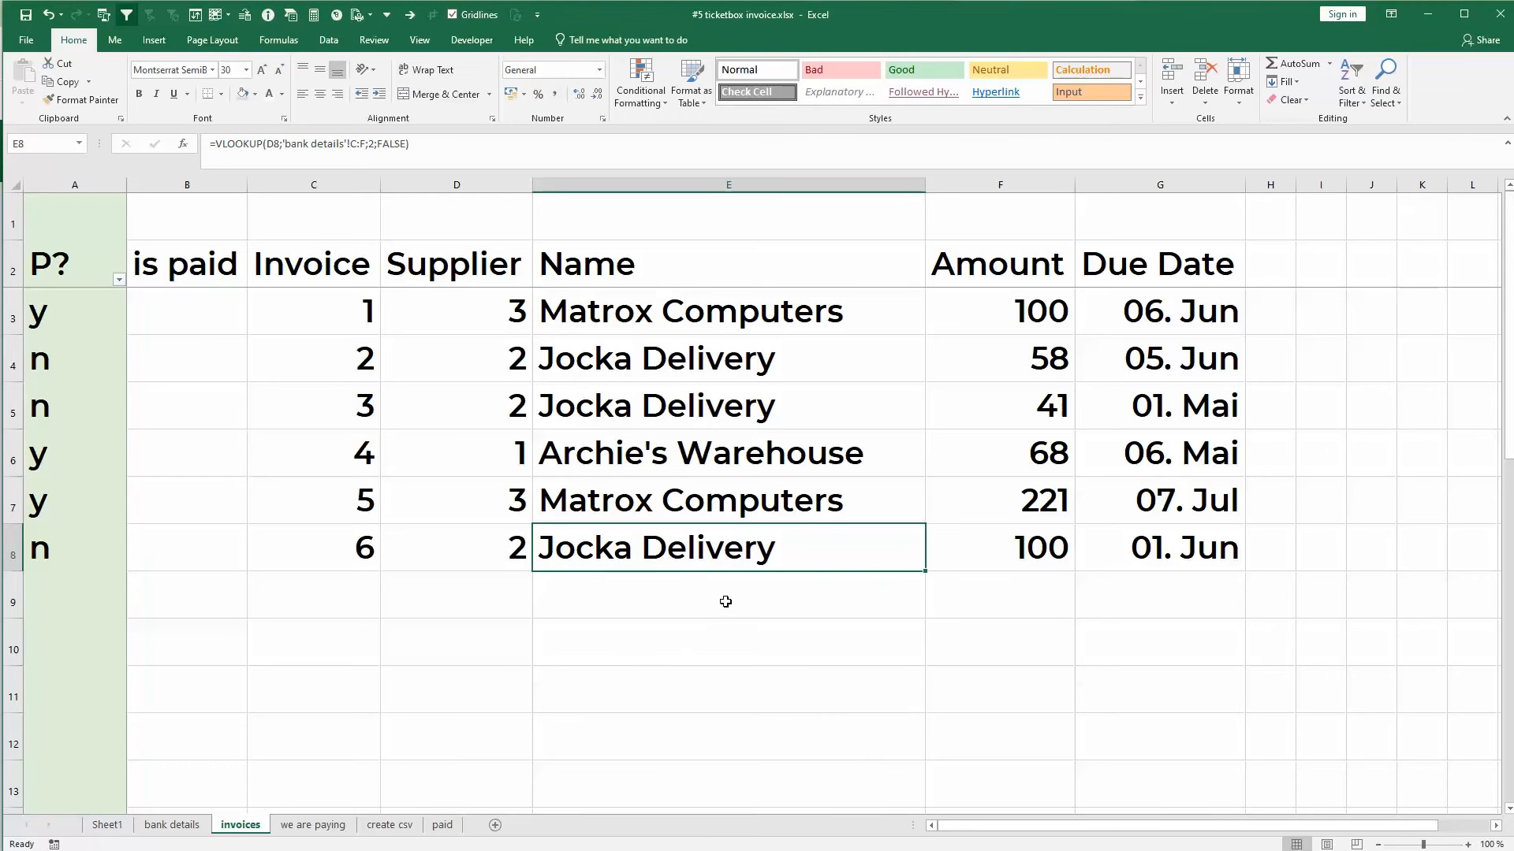
left_click(683, 617)
left_click(415, 605)
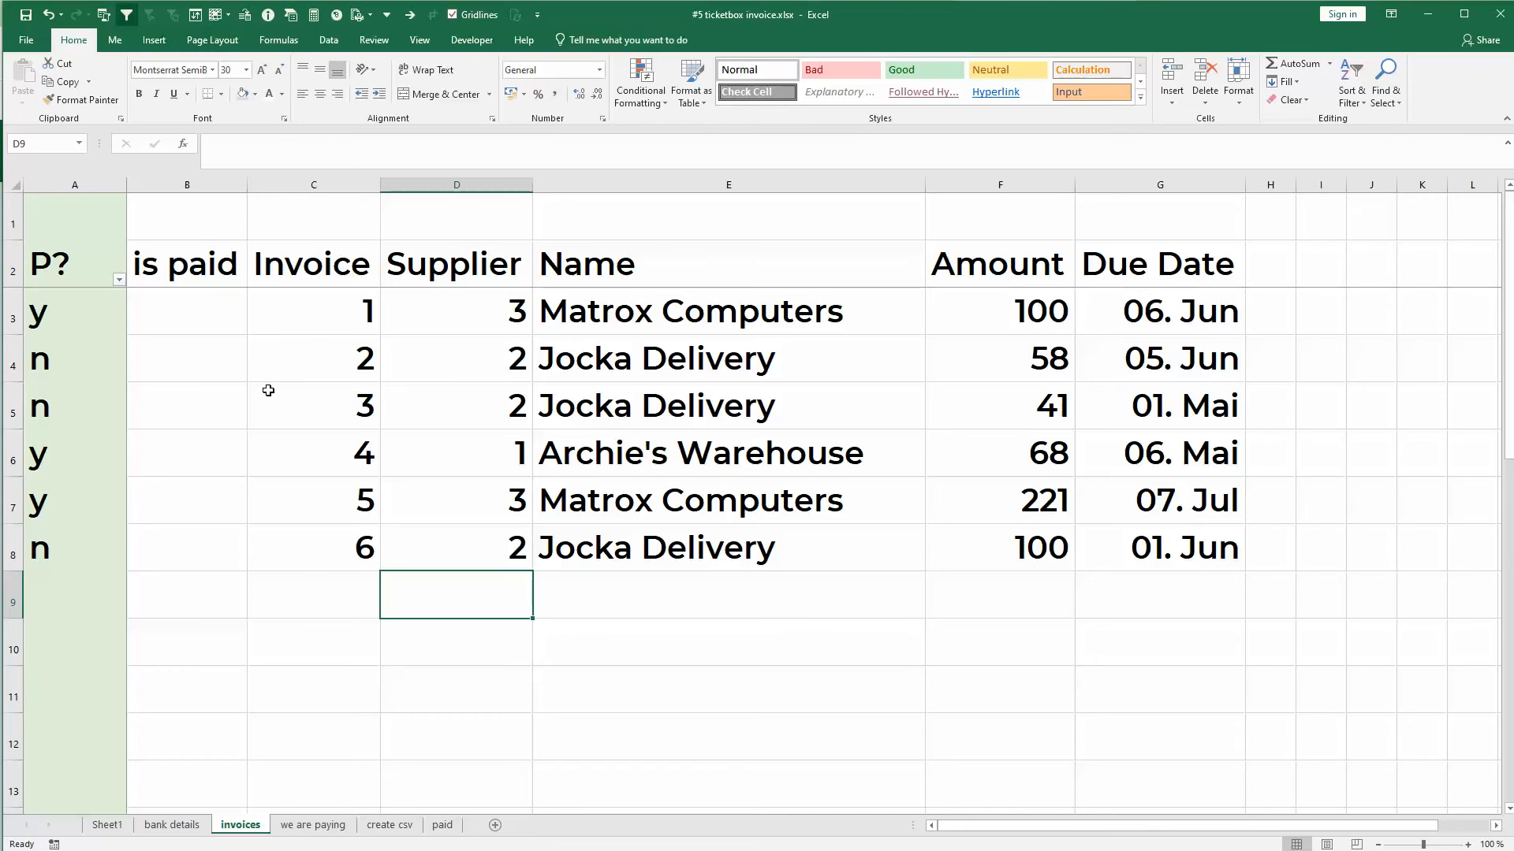
scroll(268, 392, "down", 10)
scroll(274, 399, "up", 10)
- Examine the P? column formula on the invoices sheet and the columns C to E it references on the we are paying sheet
left_click(313, 825)
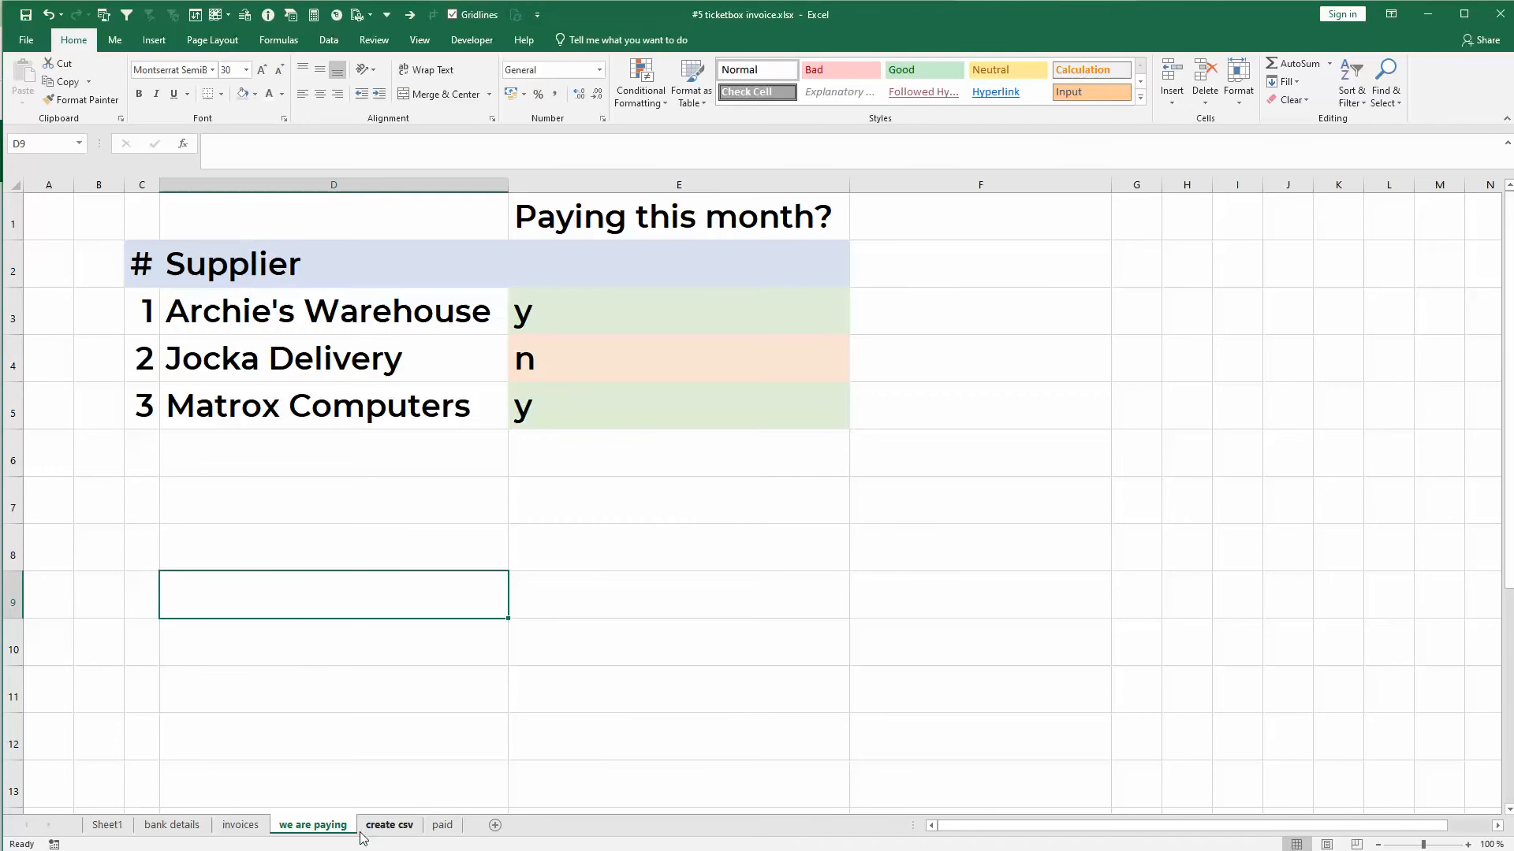
left_click(238, 827)
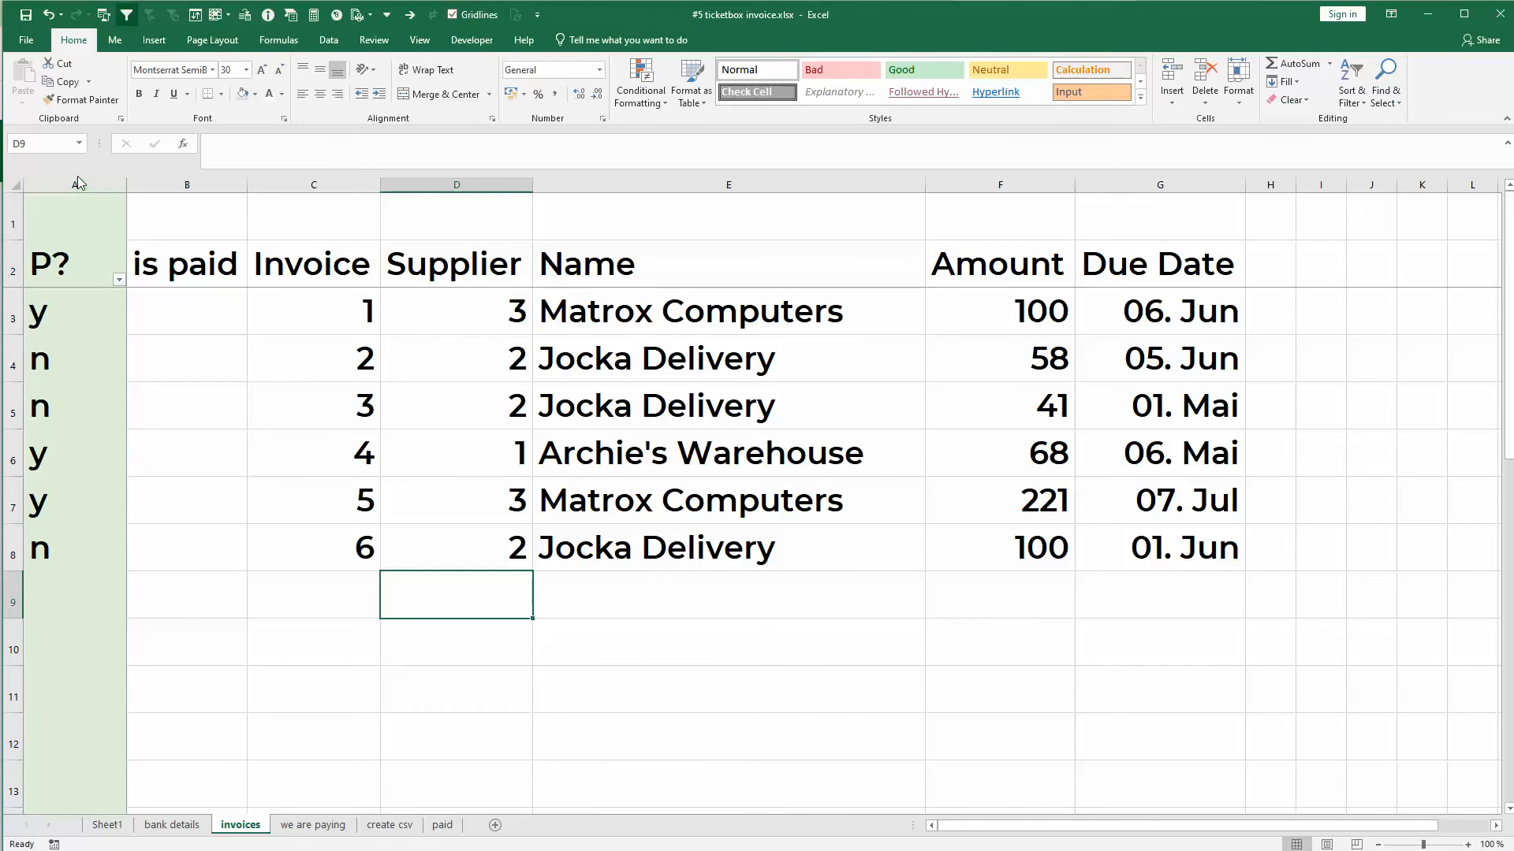
left_click(103, 185)
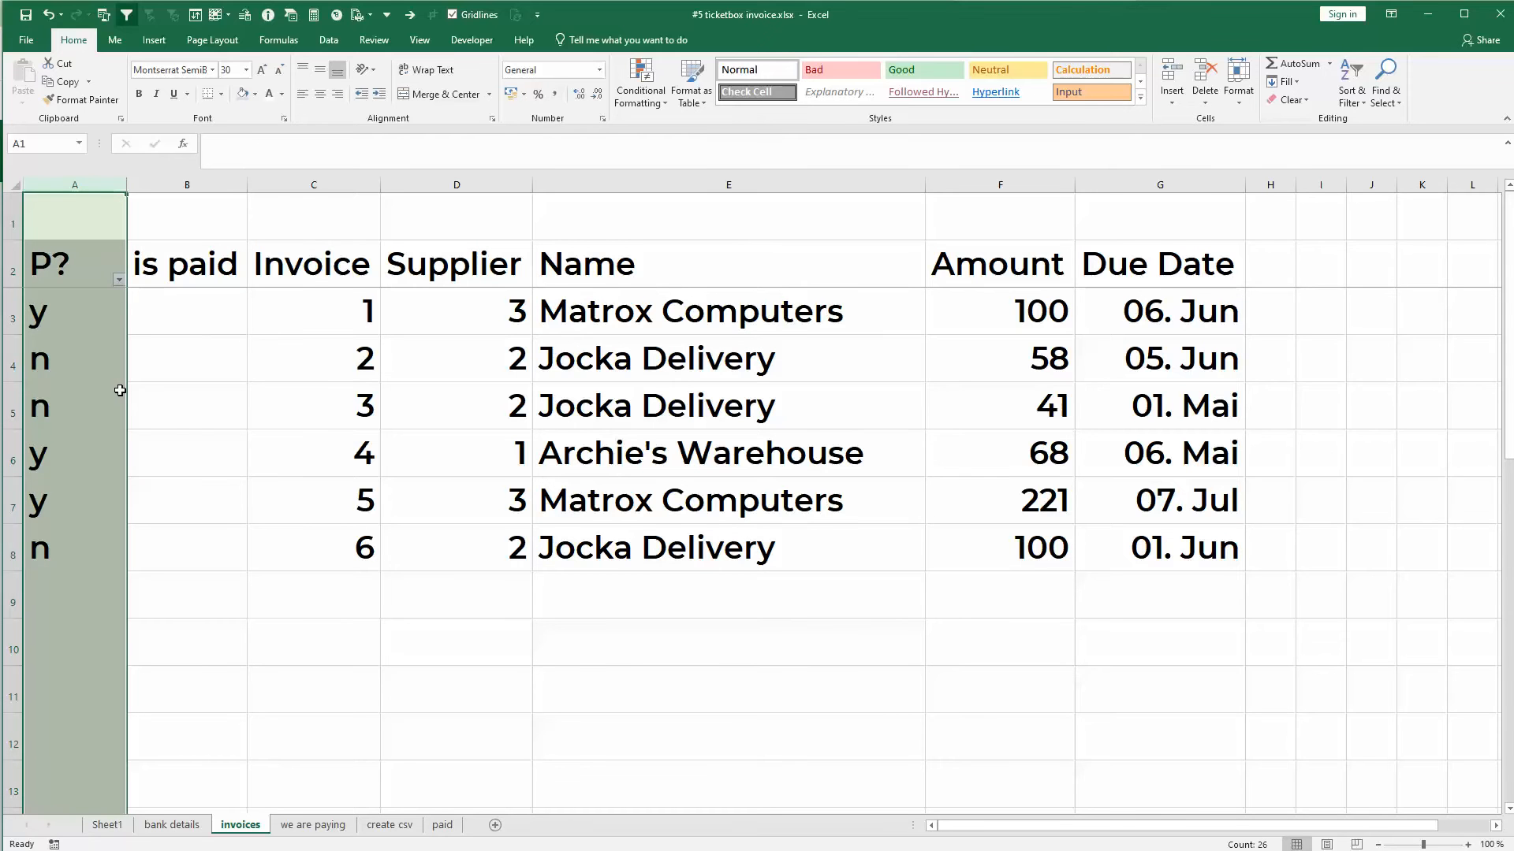
left_click(58, 315)
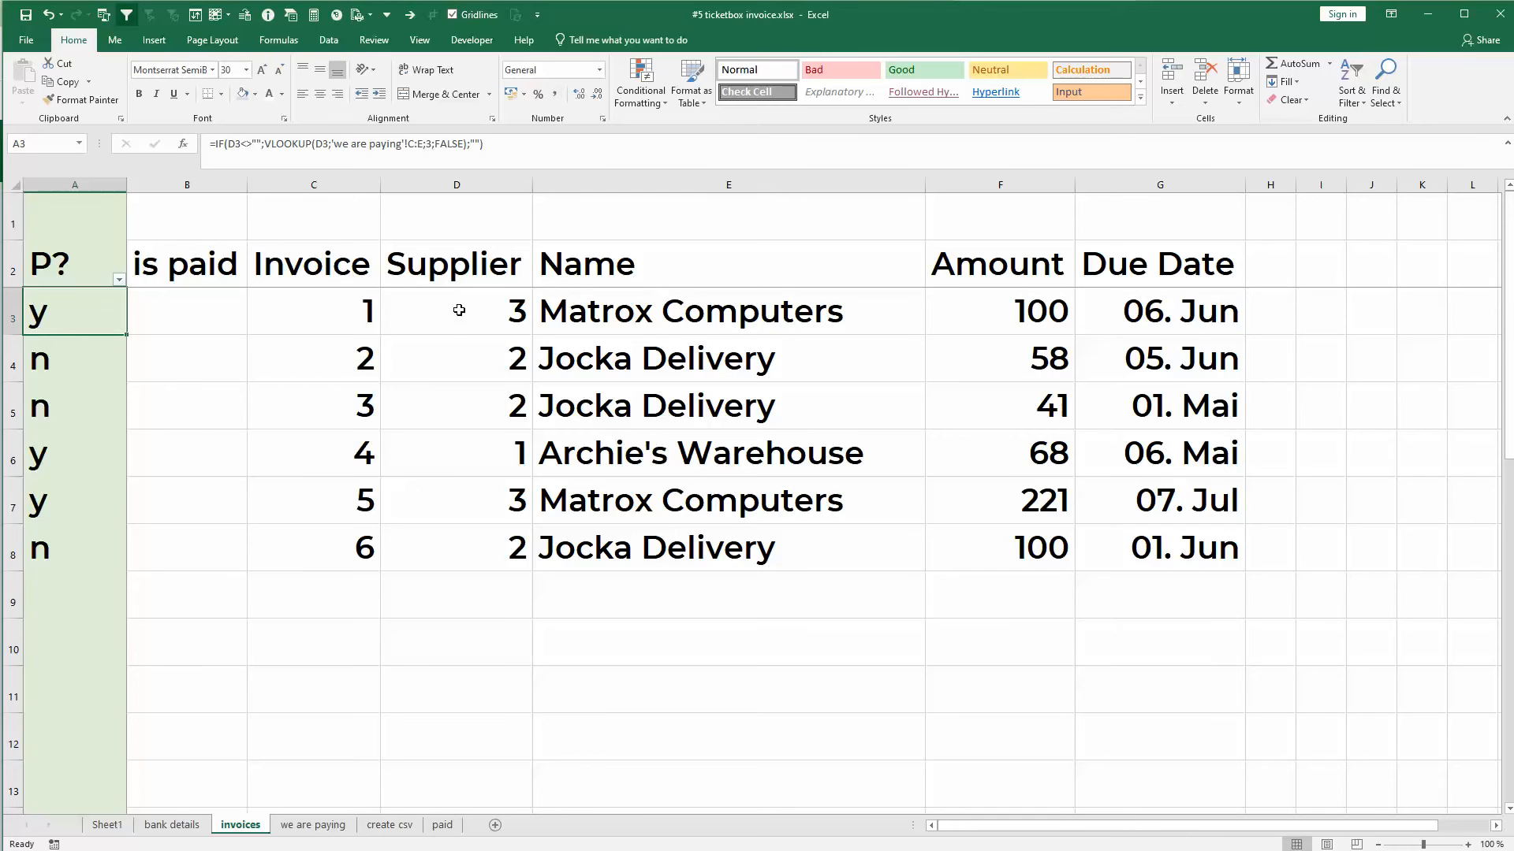
left_click(314, 825)
left_click_drag(137, 184, 692, 189)
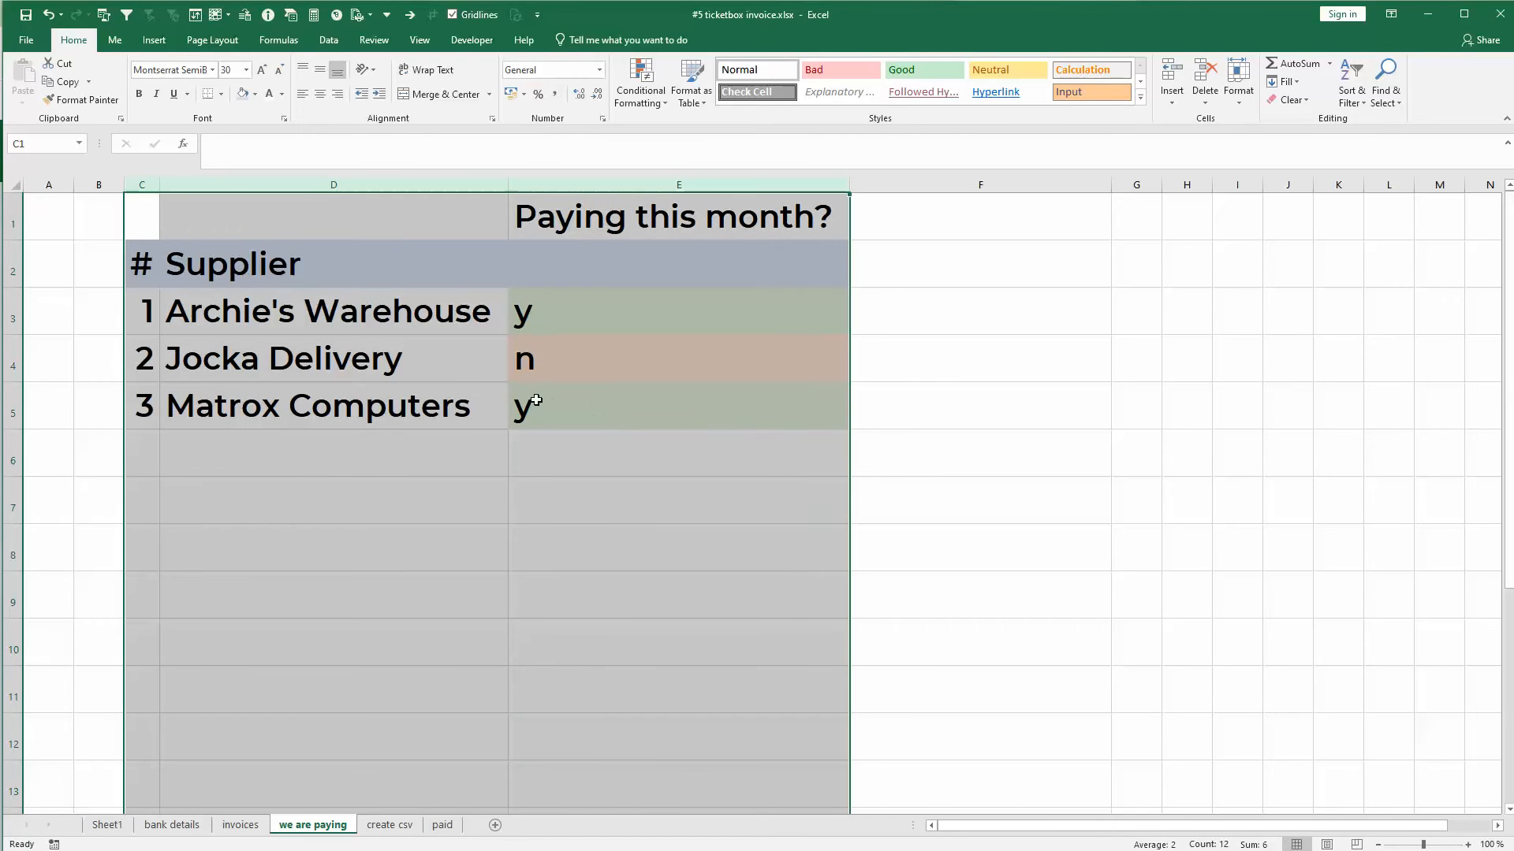
left_click(240, 825)
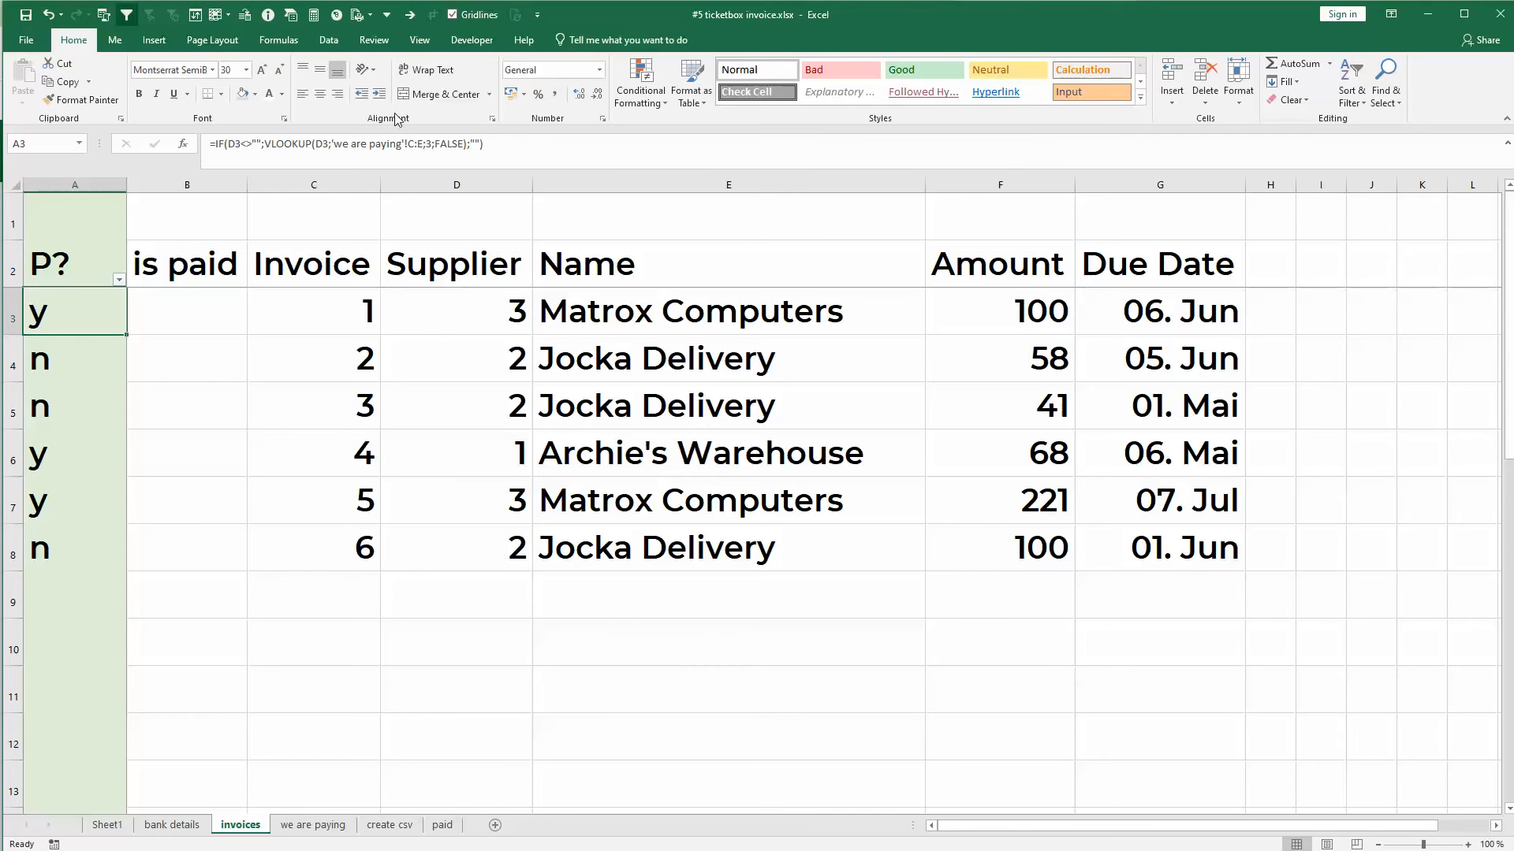
- Reset the AutoFilter on the invoices sheet so it covers every header from P? to Due Date
left_click(328, 40)
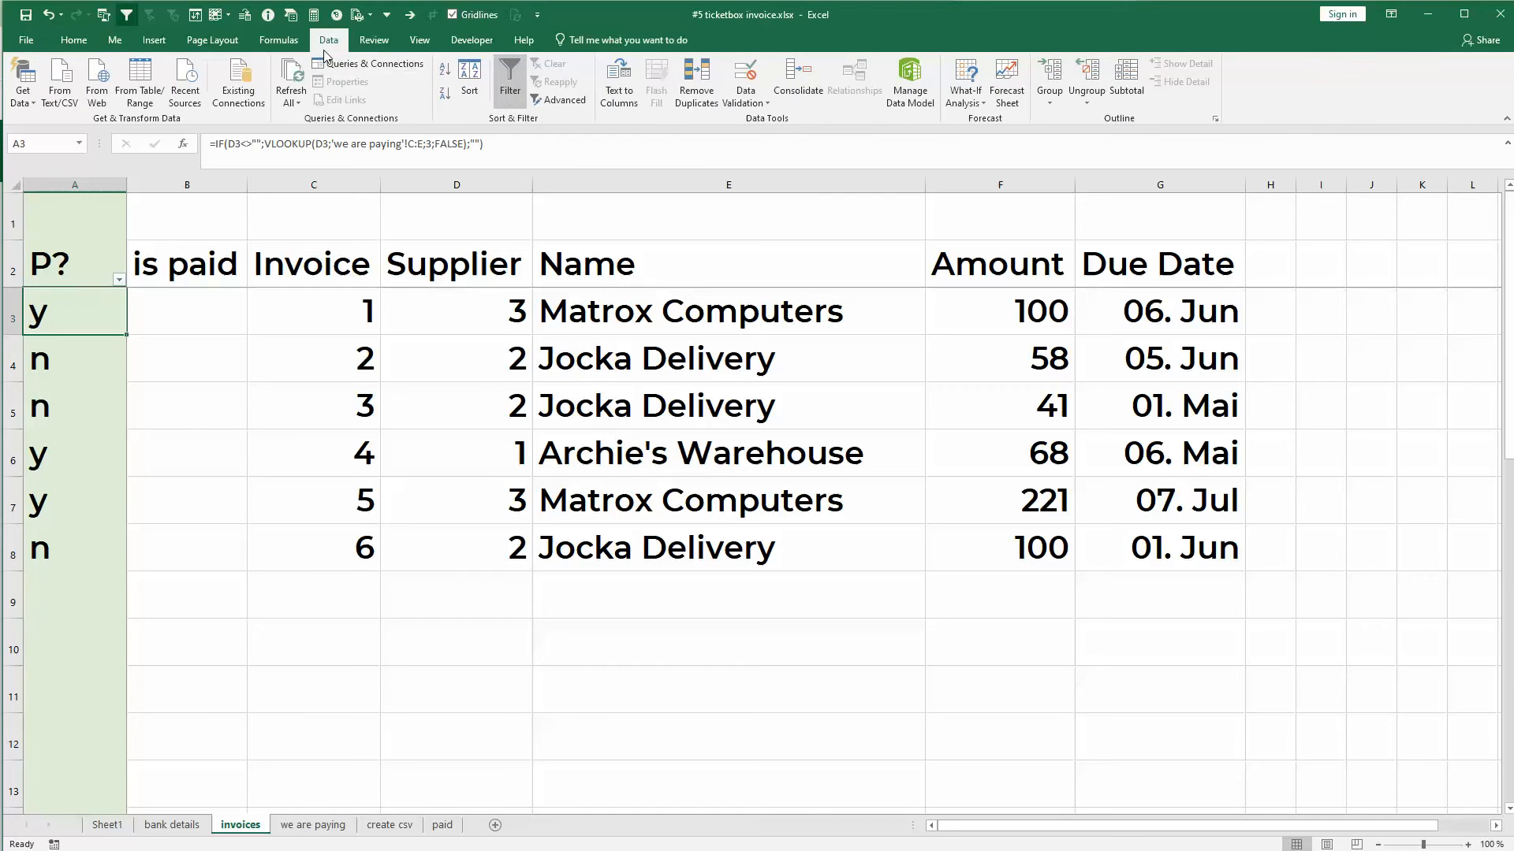
right_click(504, 94)
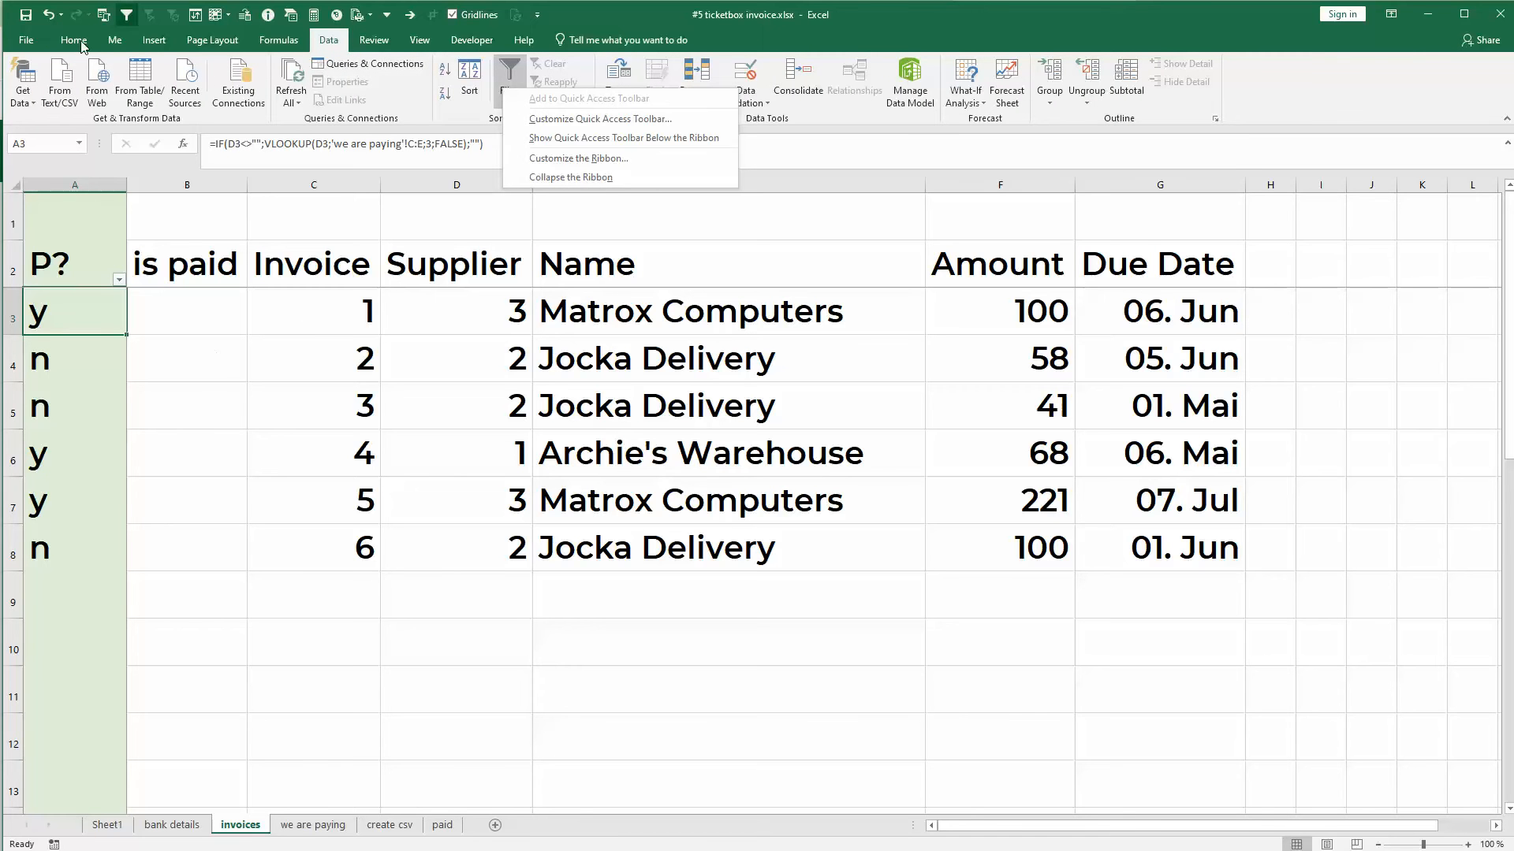
left_click(164, 344)
left_click(260, 281)
left_click(125, 16)
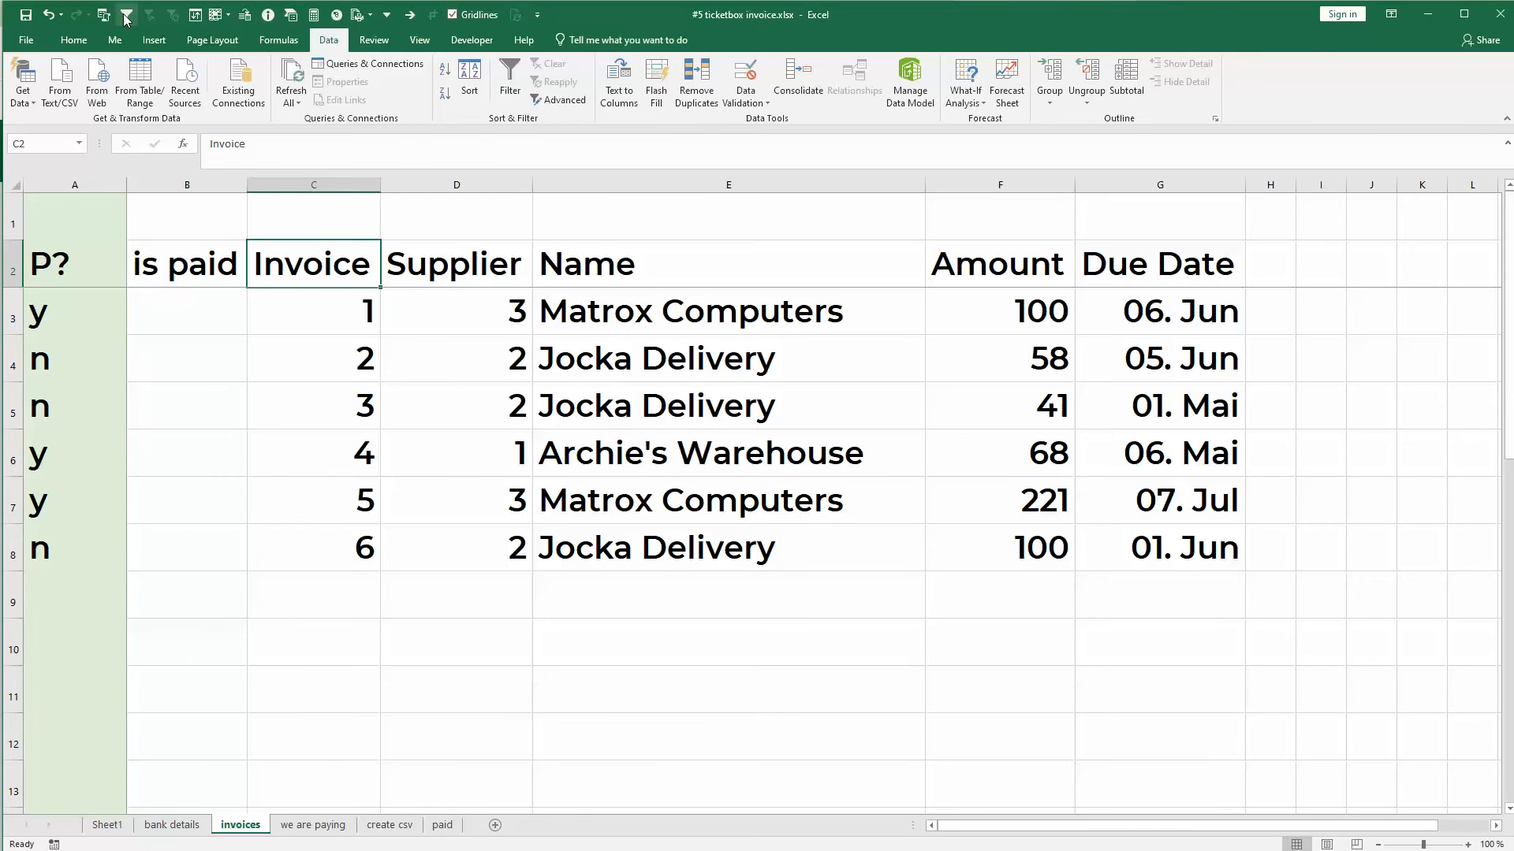
left_click(125, 16)
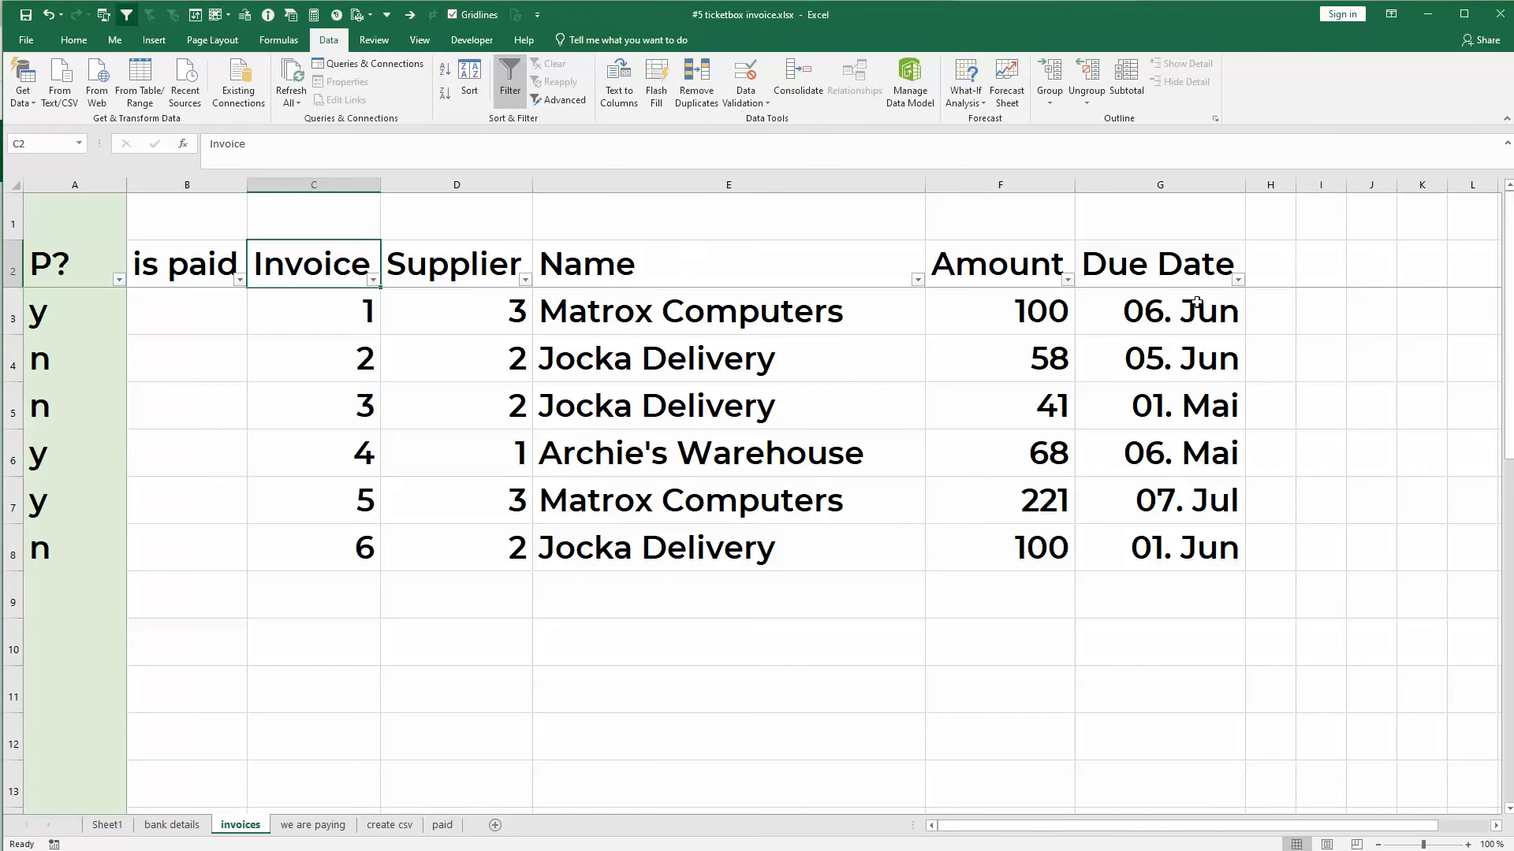
- Filter the P? column to show only the rows marked y
left_click(119, 280)
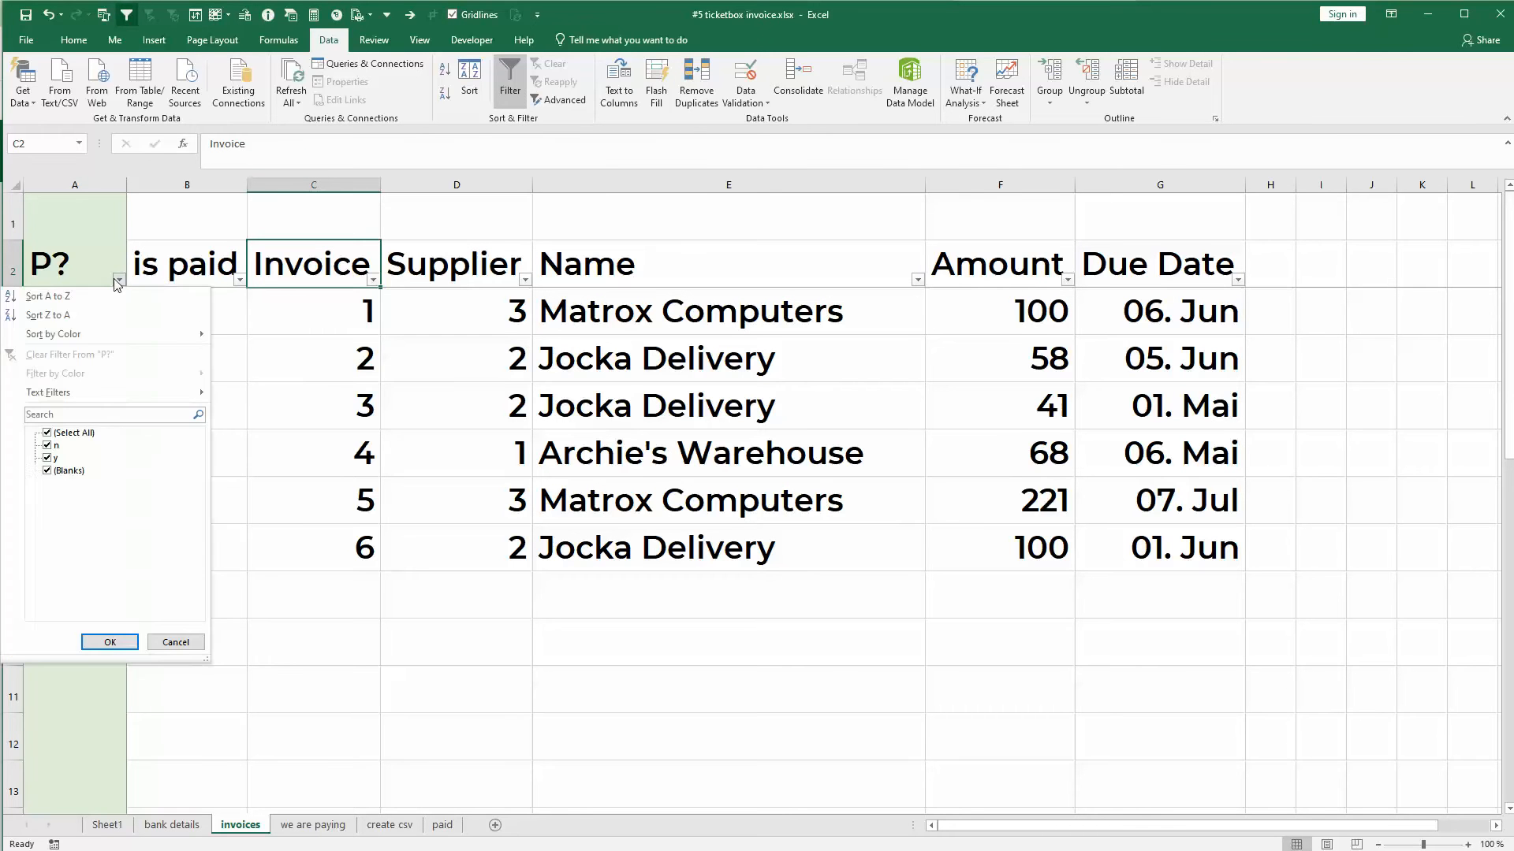
left_click(47, 433)
left_click(47, 458)
left_click(109, 642)
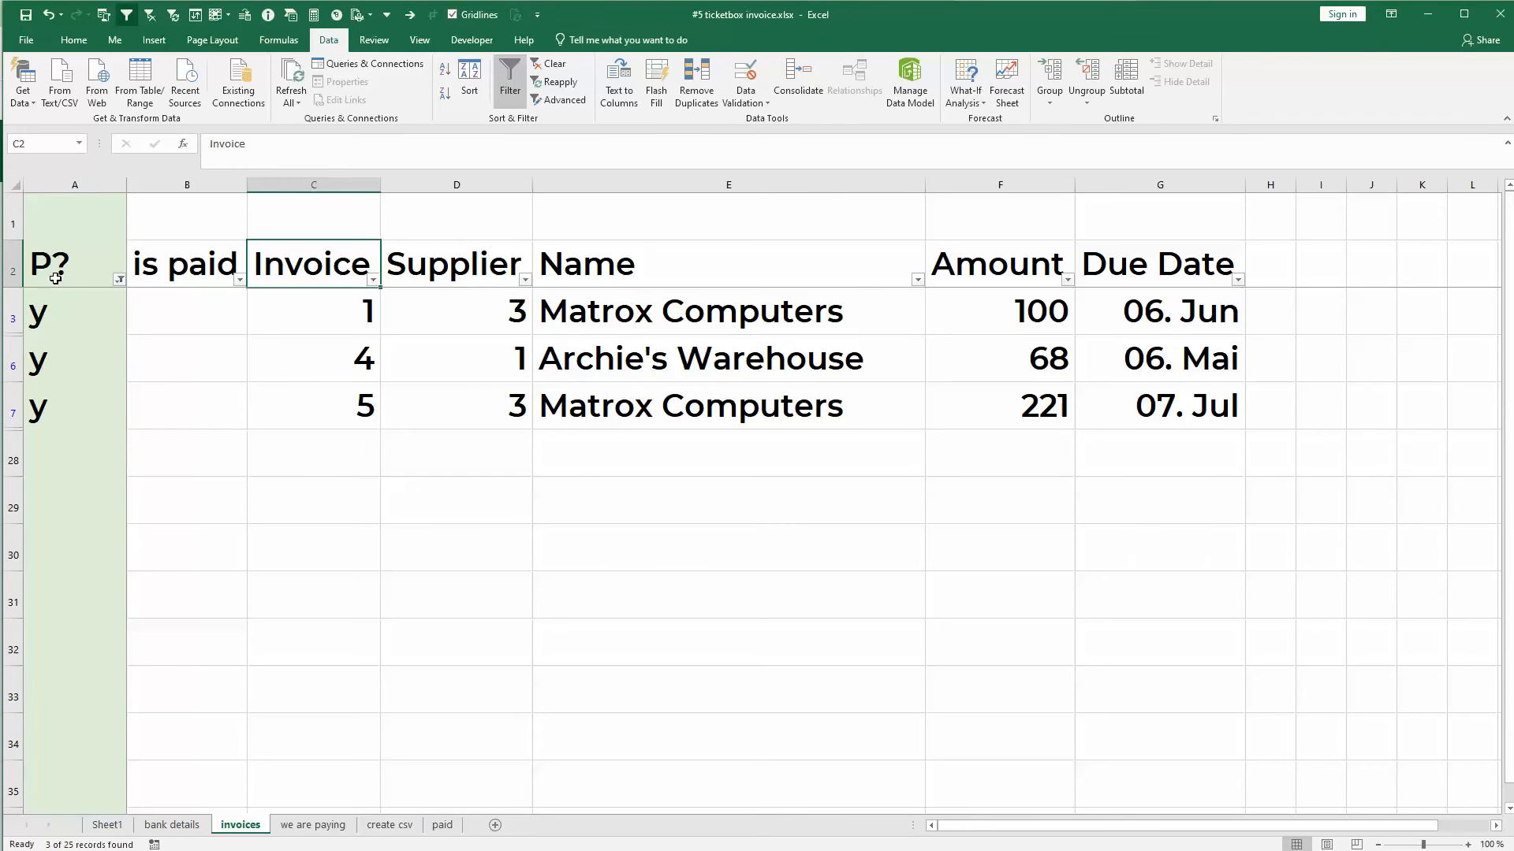
- Copy the filtered invoice table with its headers and paste it as values into cell A1 of the create csv sheet
left_click_drag(8, 319, 9, 399)
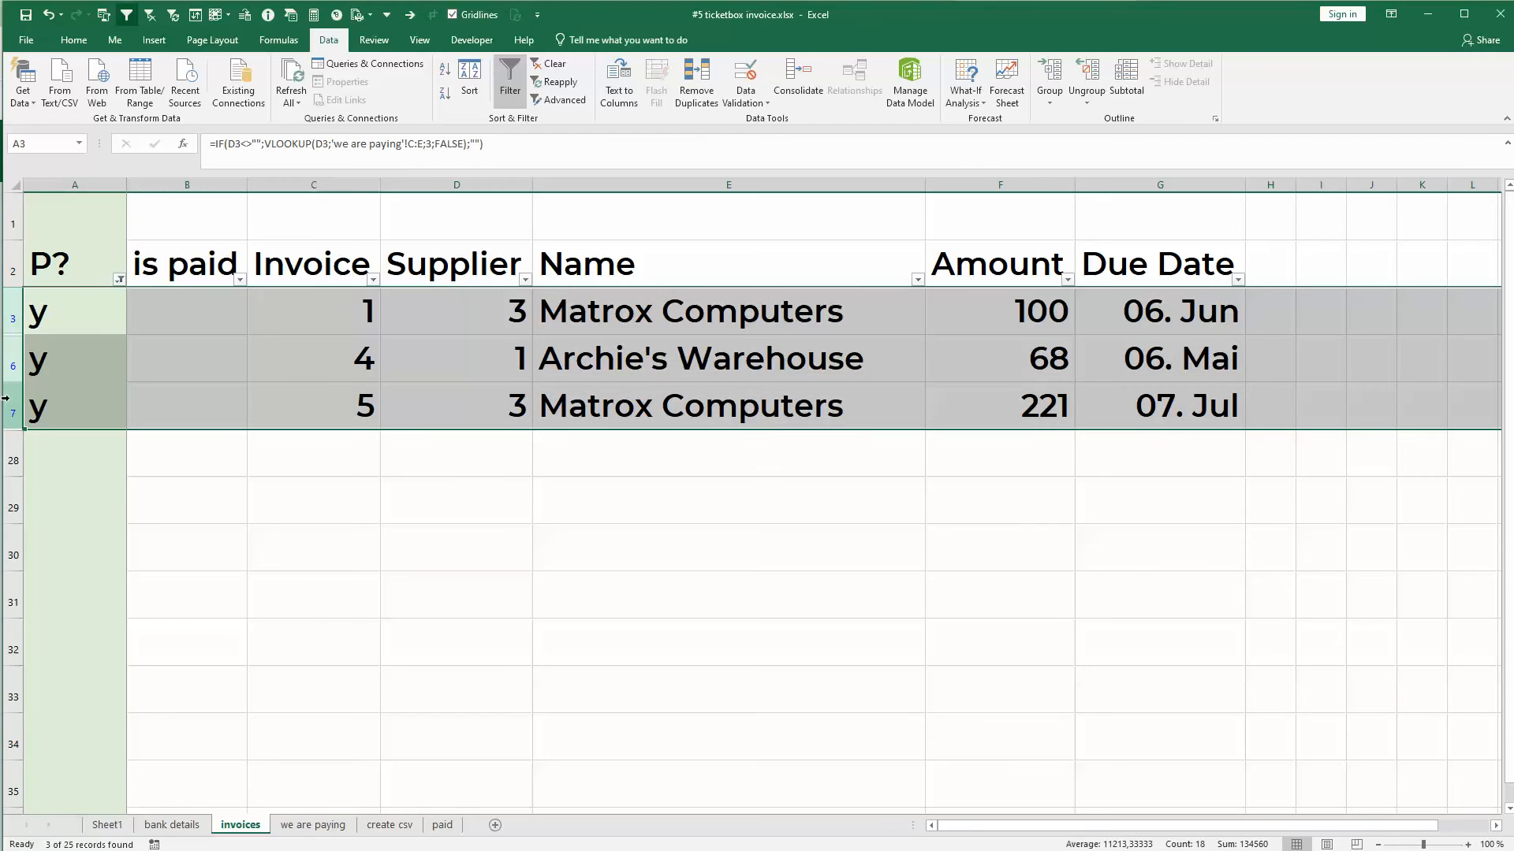
left_click_drag(72, 264, 1142, 432)
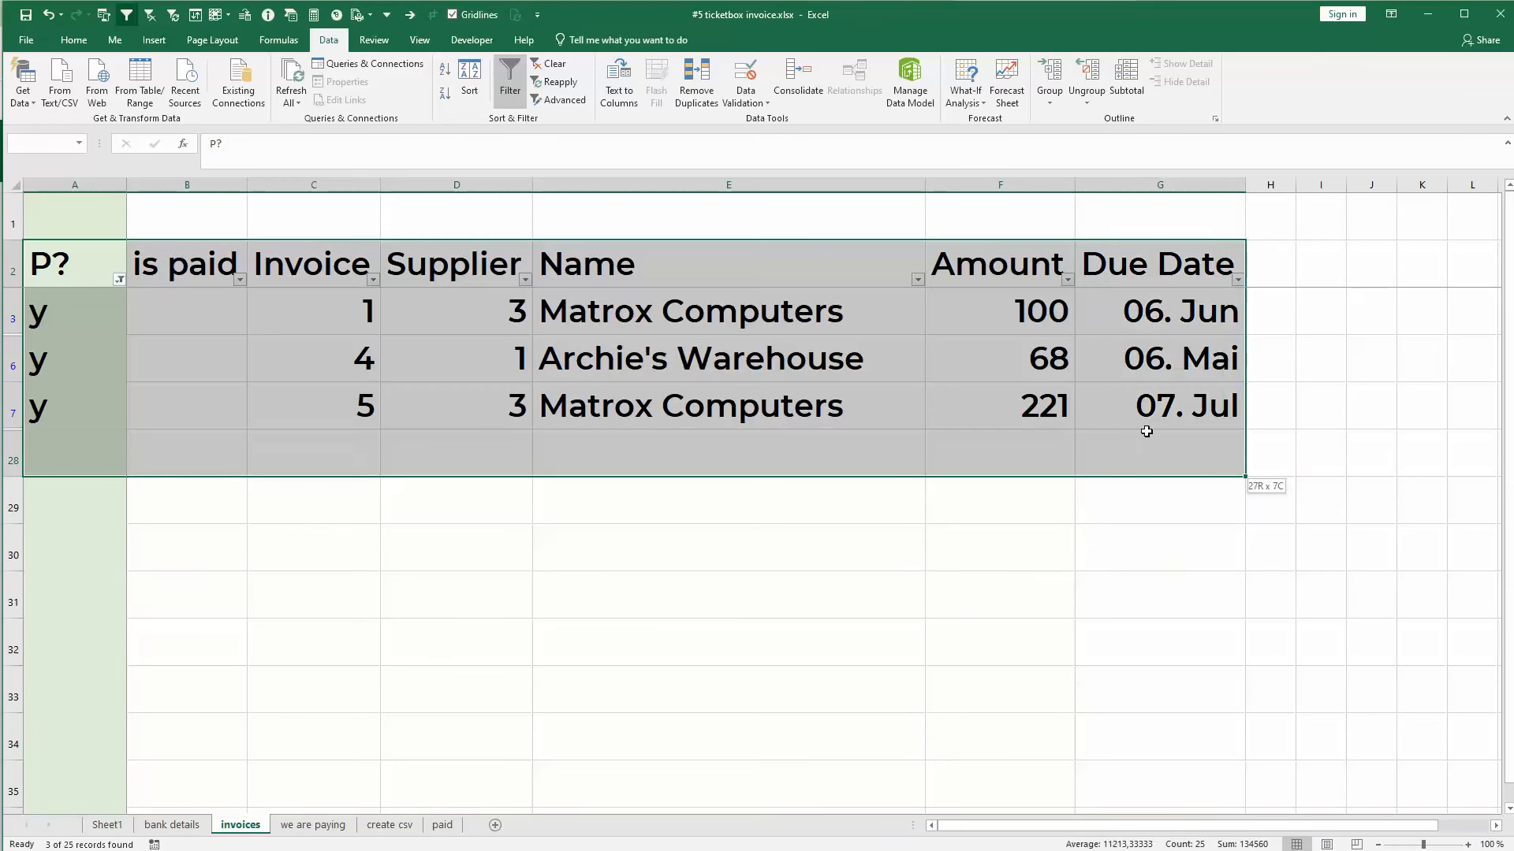
key("ctrl+c")
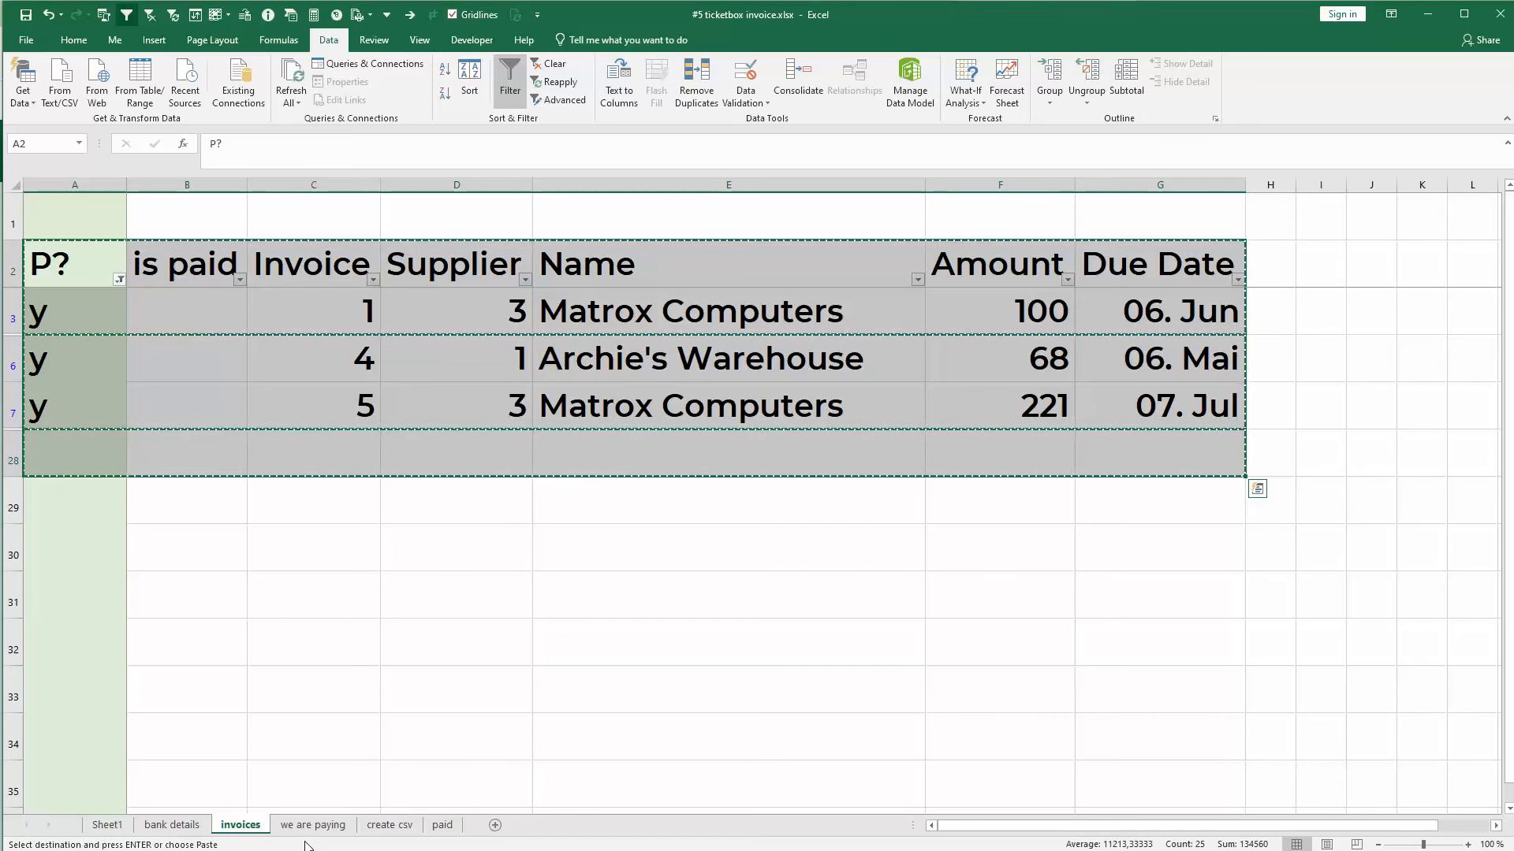
left_click(381, 826)
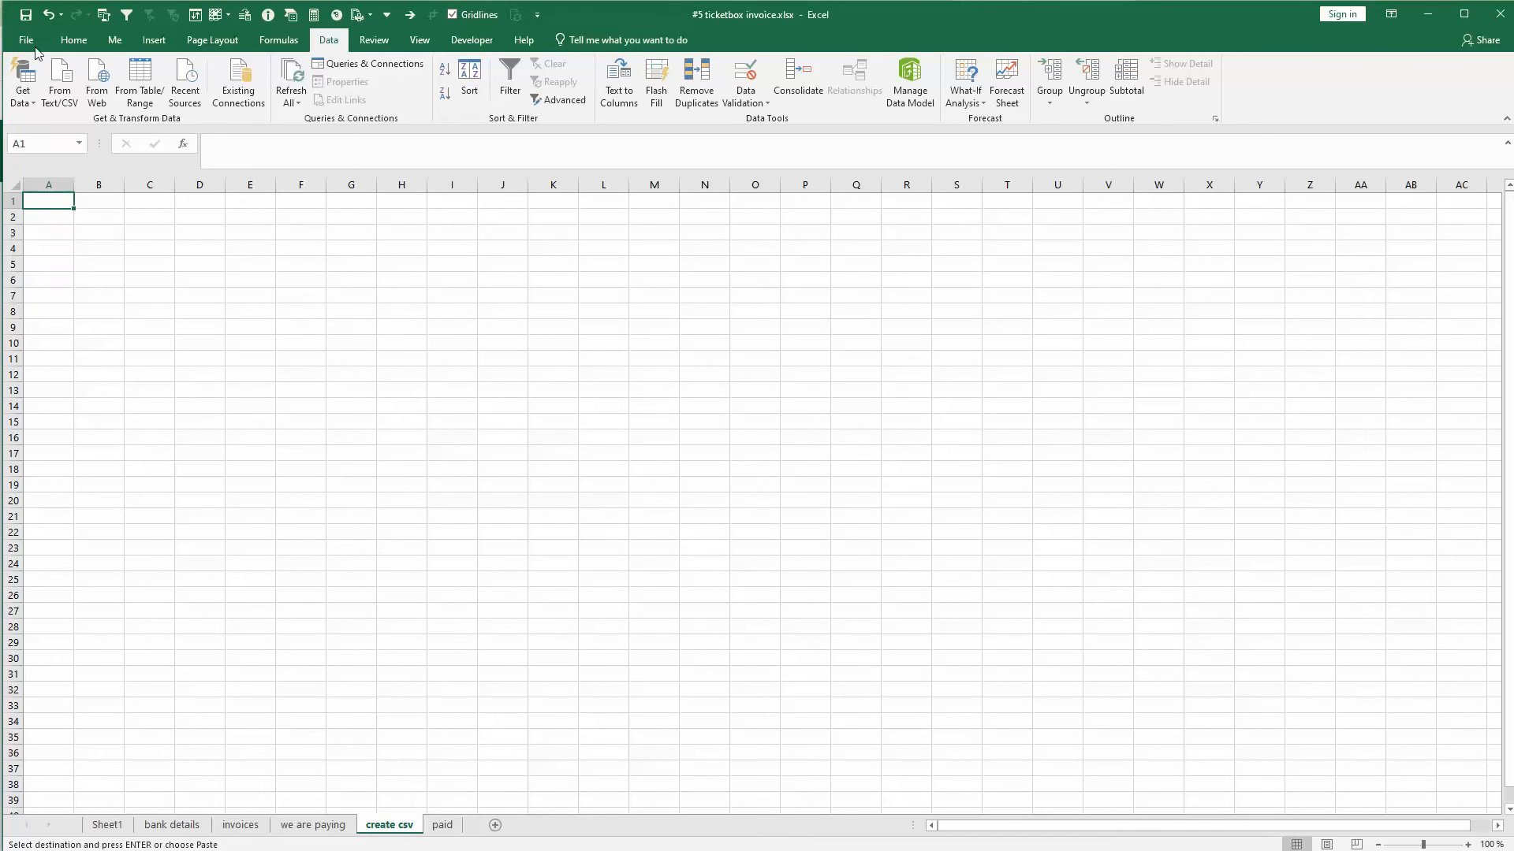
right_click(37, 201)
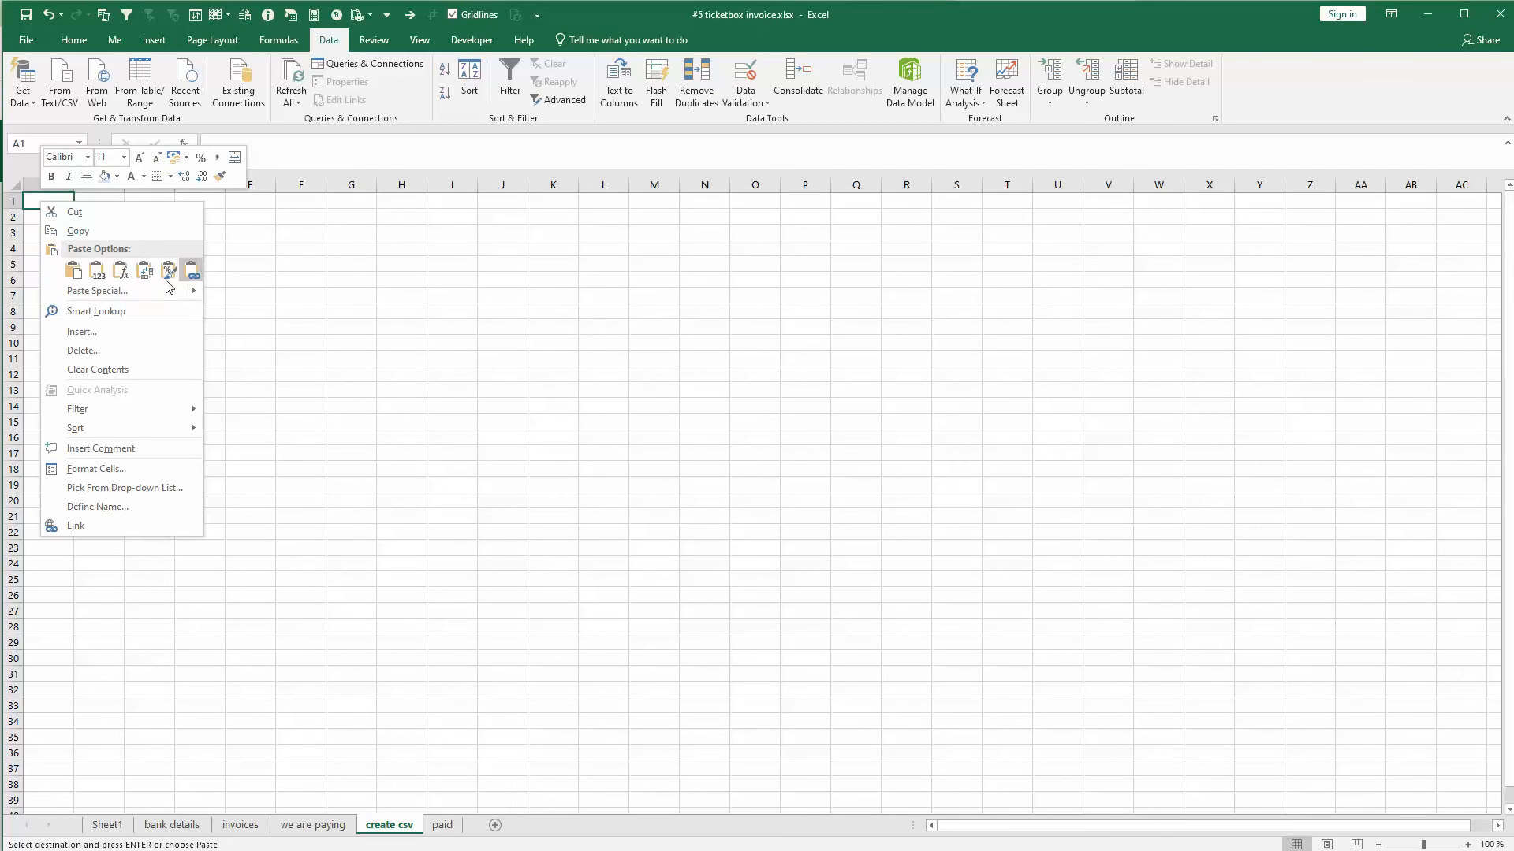
left_click(98, 272)
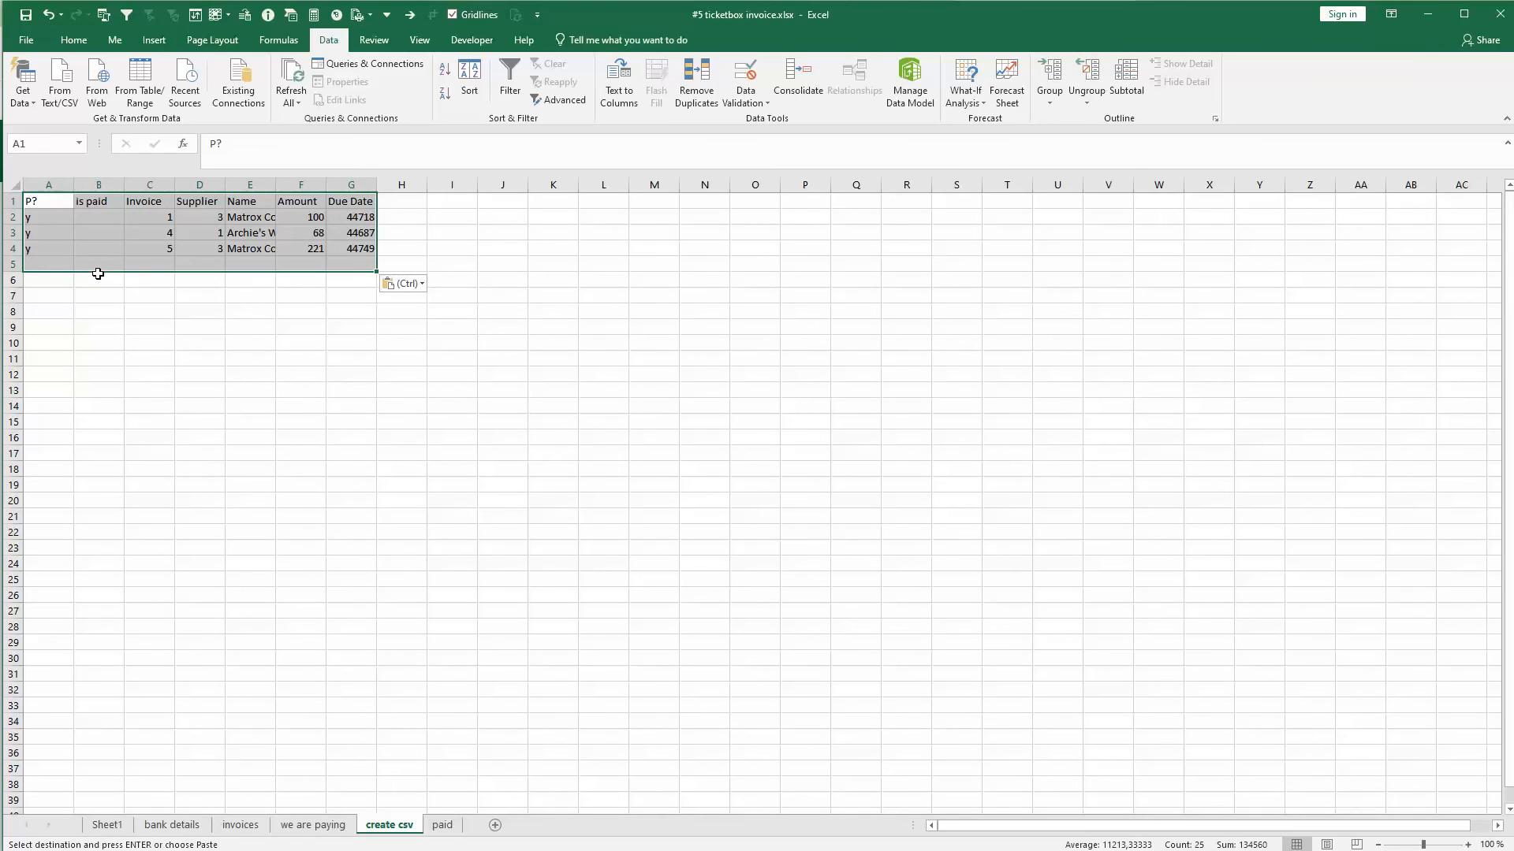
- Auto-fit all column widths on the create csv sheet to their contents
left_click(12, 184)
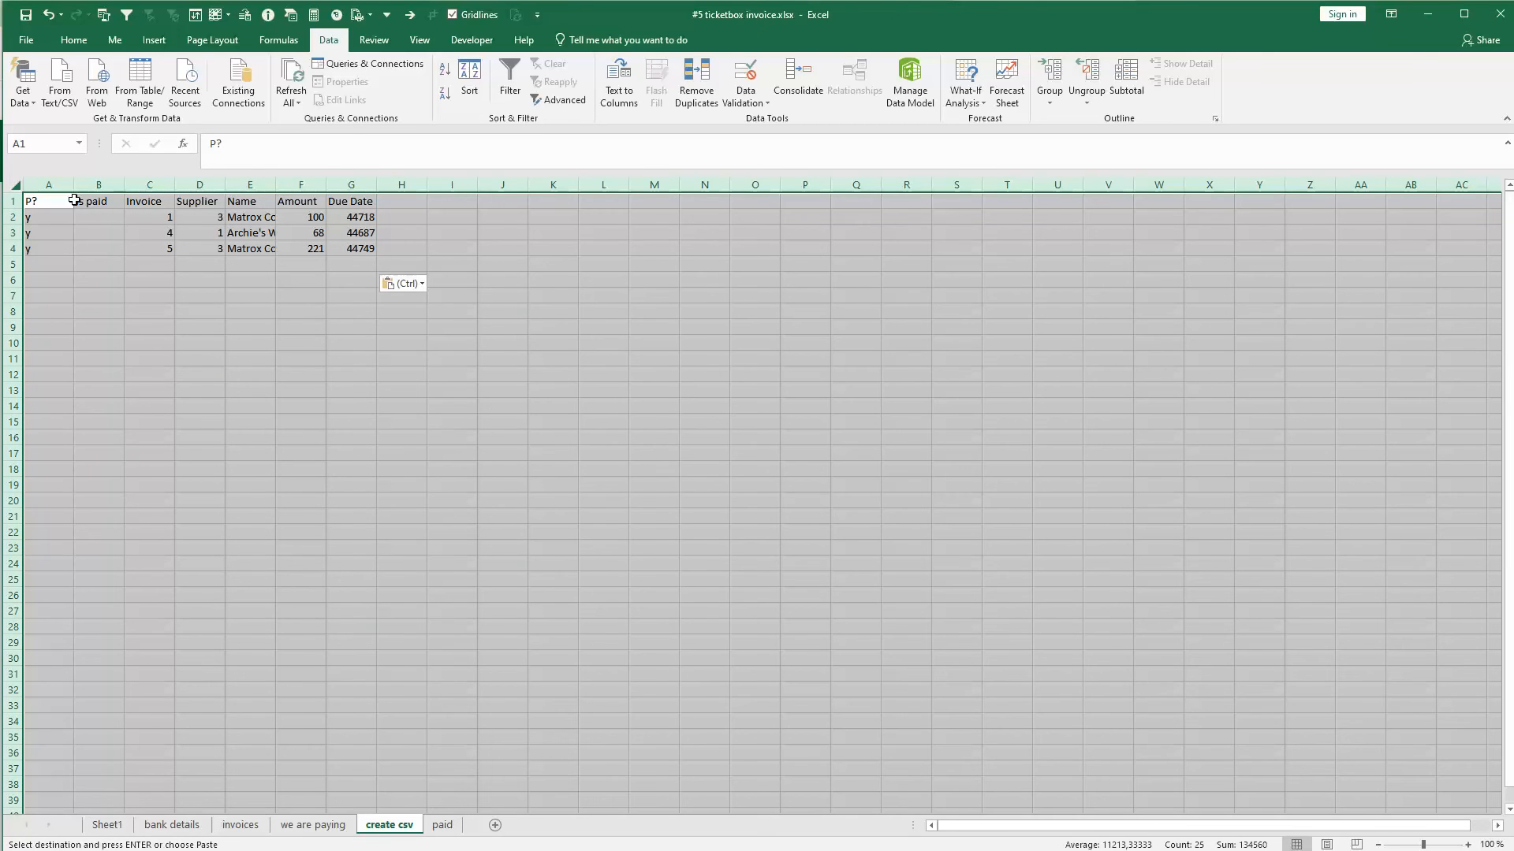
double_click(274, 184)
left_click(201, 327)
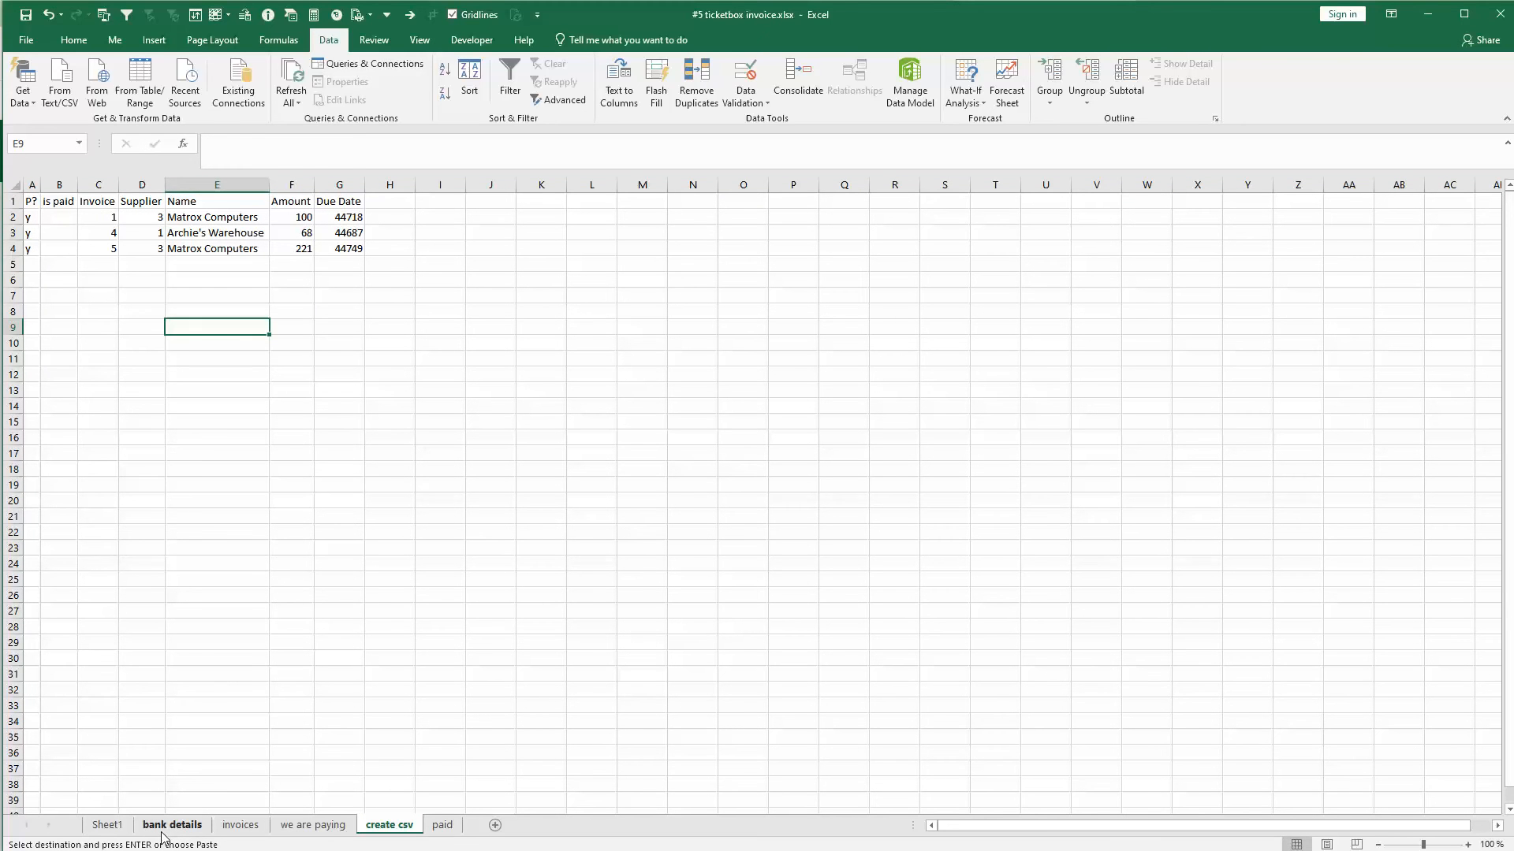
left_click(504, 204)
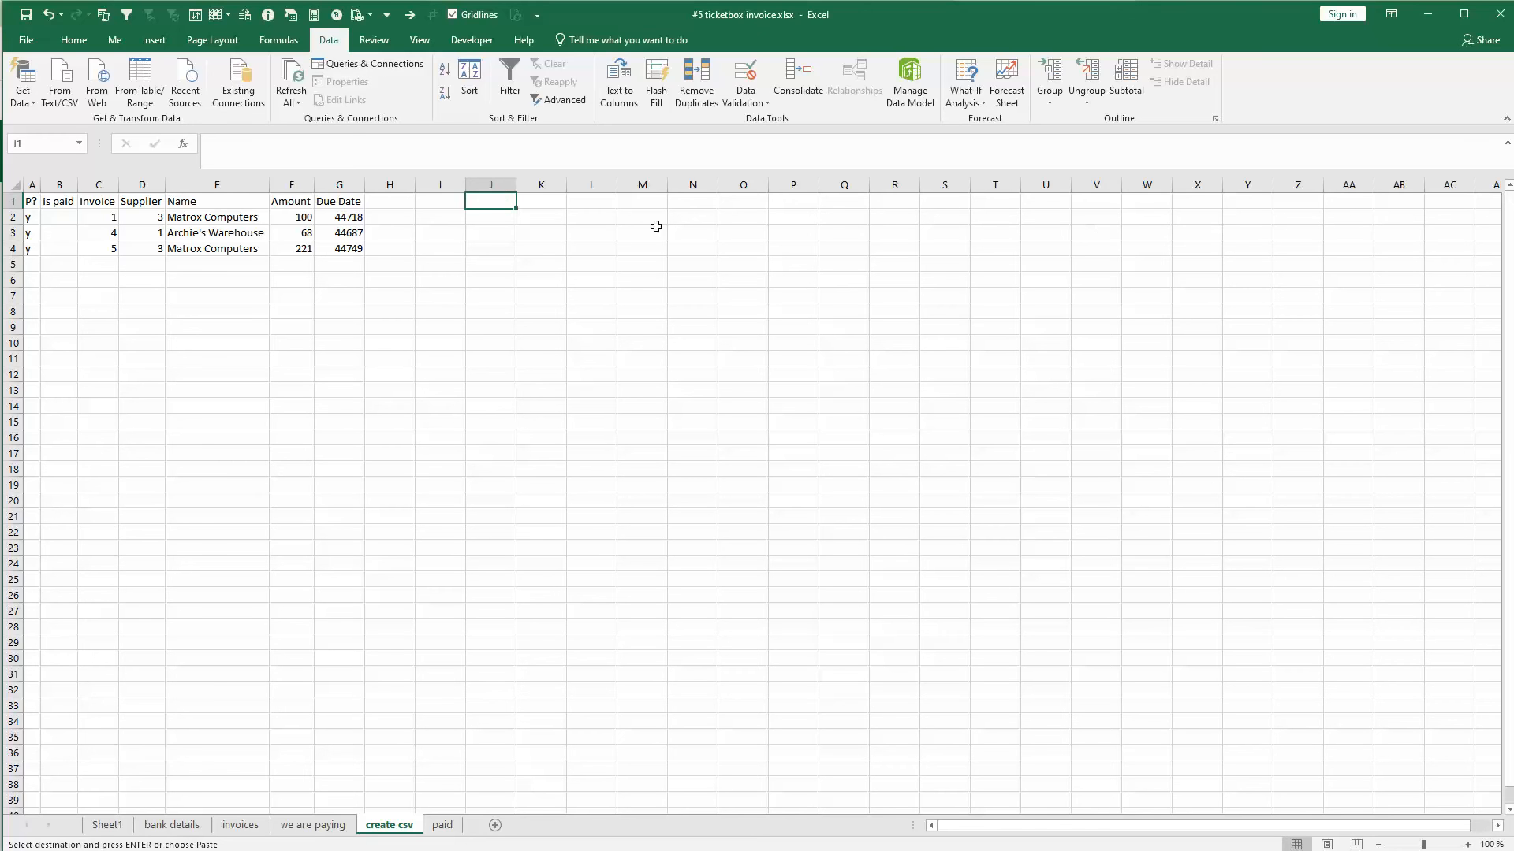
- Shade columns A through H of the create csv sheet with a light blue fill
left_click(174, 217)
left_click_drag(394, 182, 31, 186)
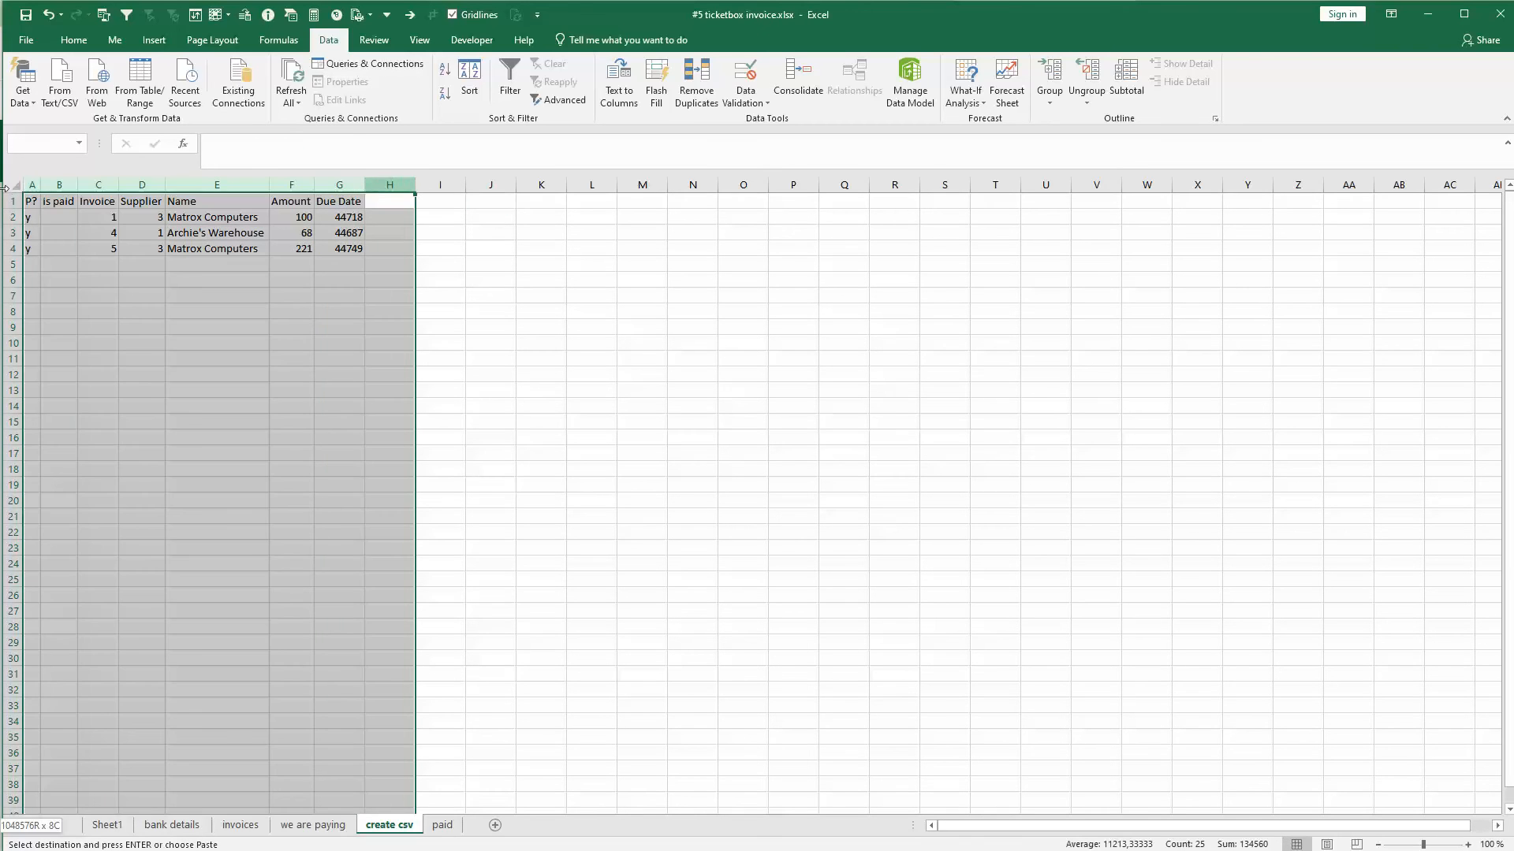
left_click(70, 43)
left_click(241, 95)
left_click(290, 358)
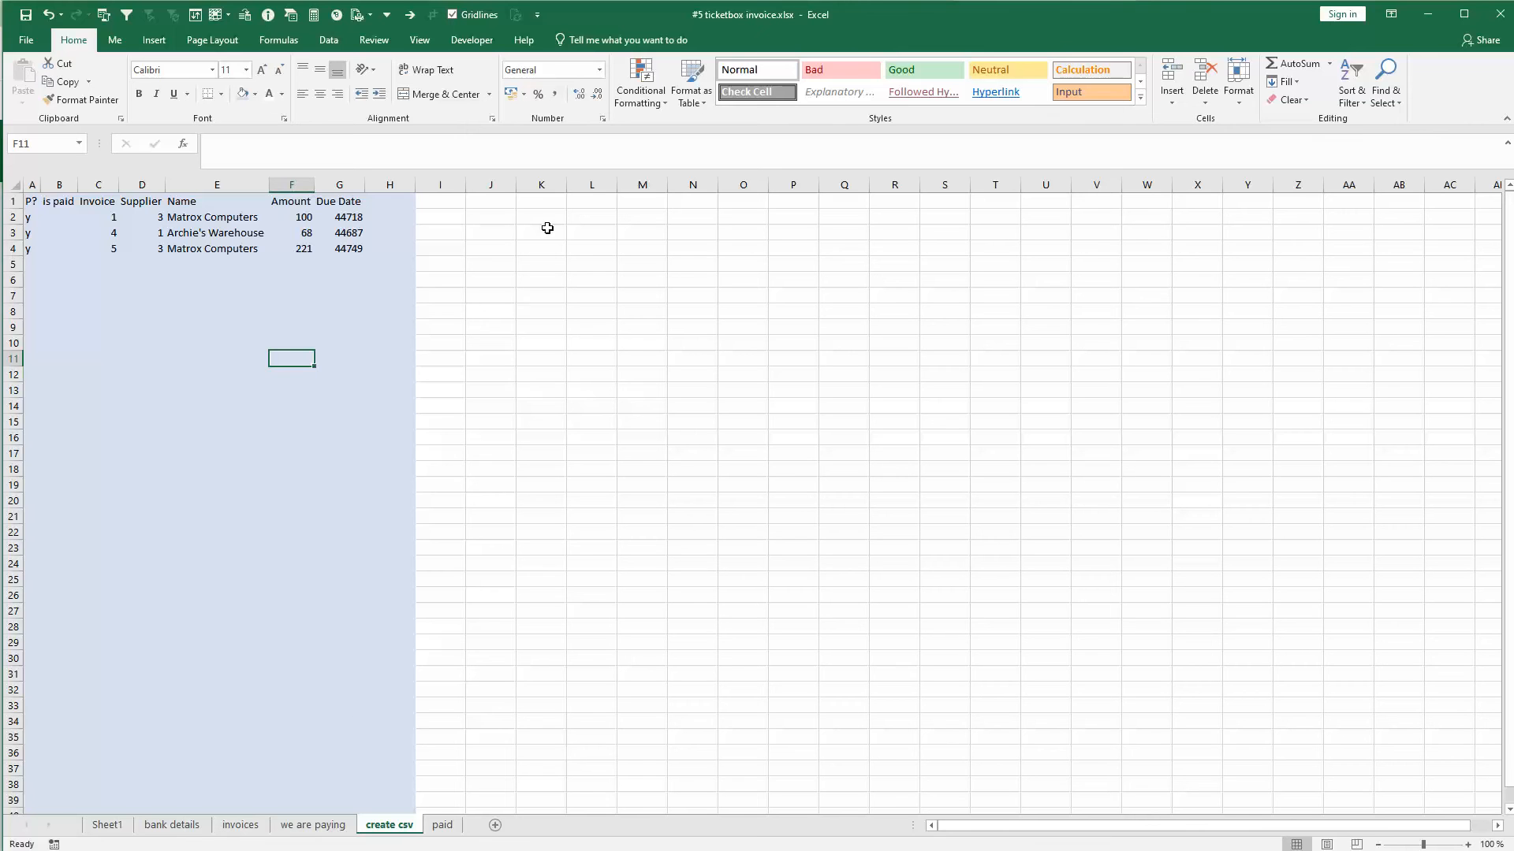
- Add a Name header in K1 and link K2 to the supplier name in the same row of the pasted table
left_click(539, 200)
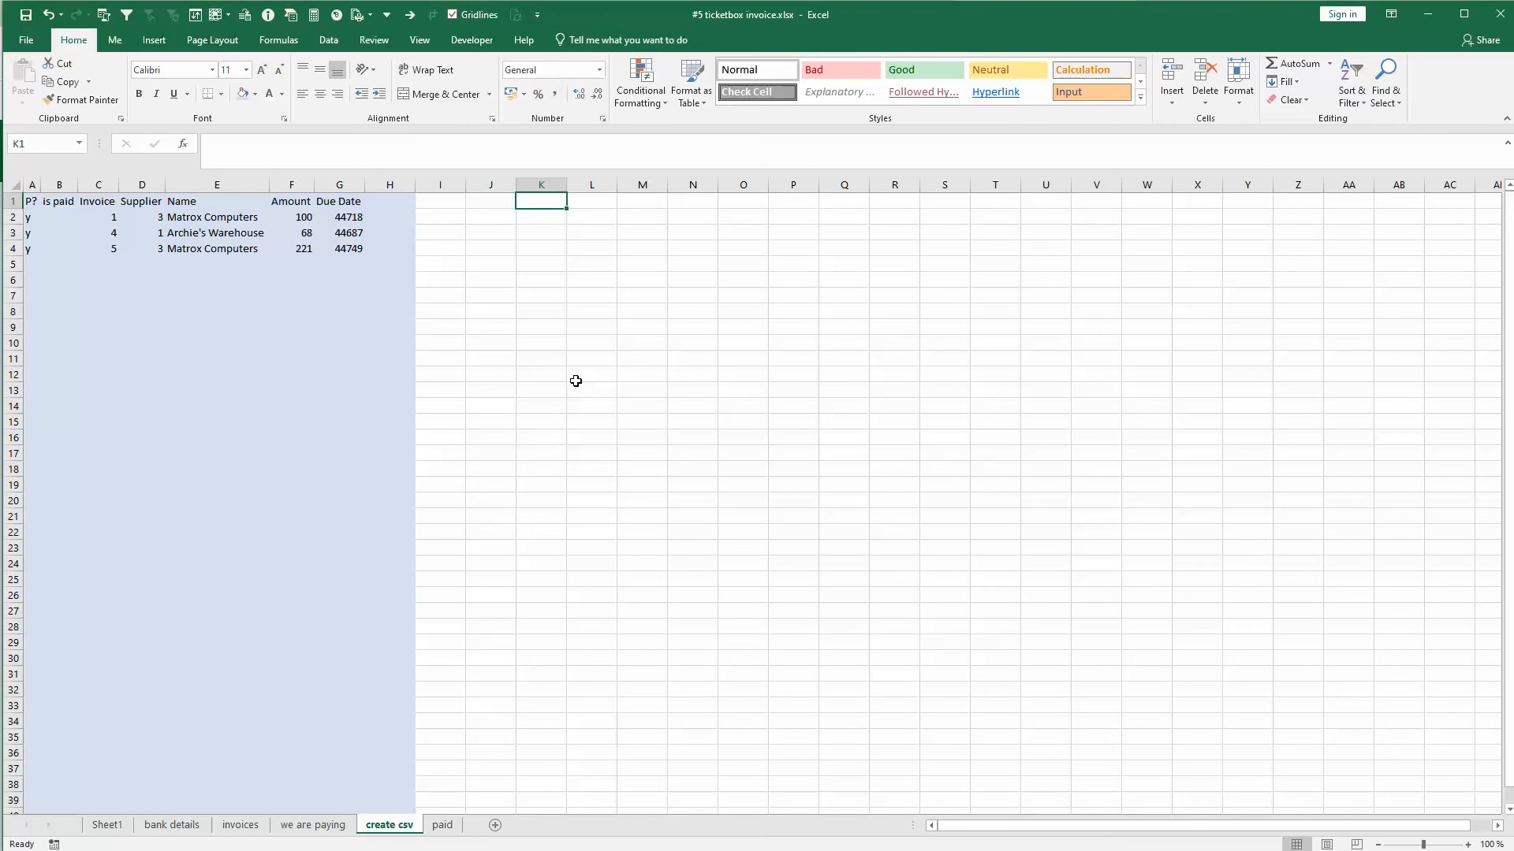
type("Name")
key("Return")
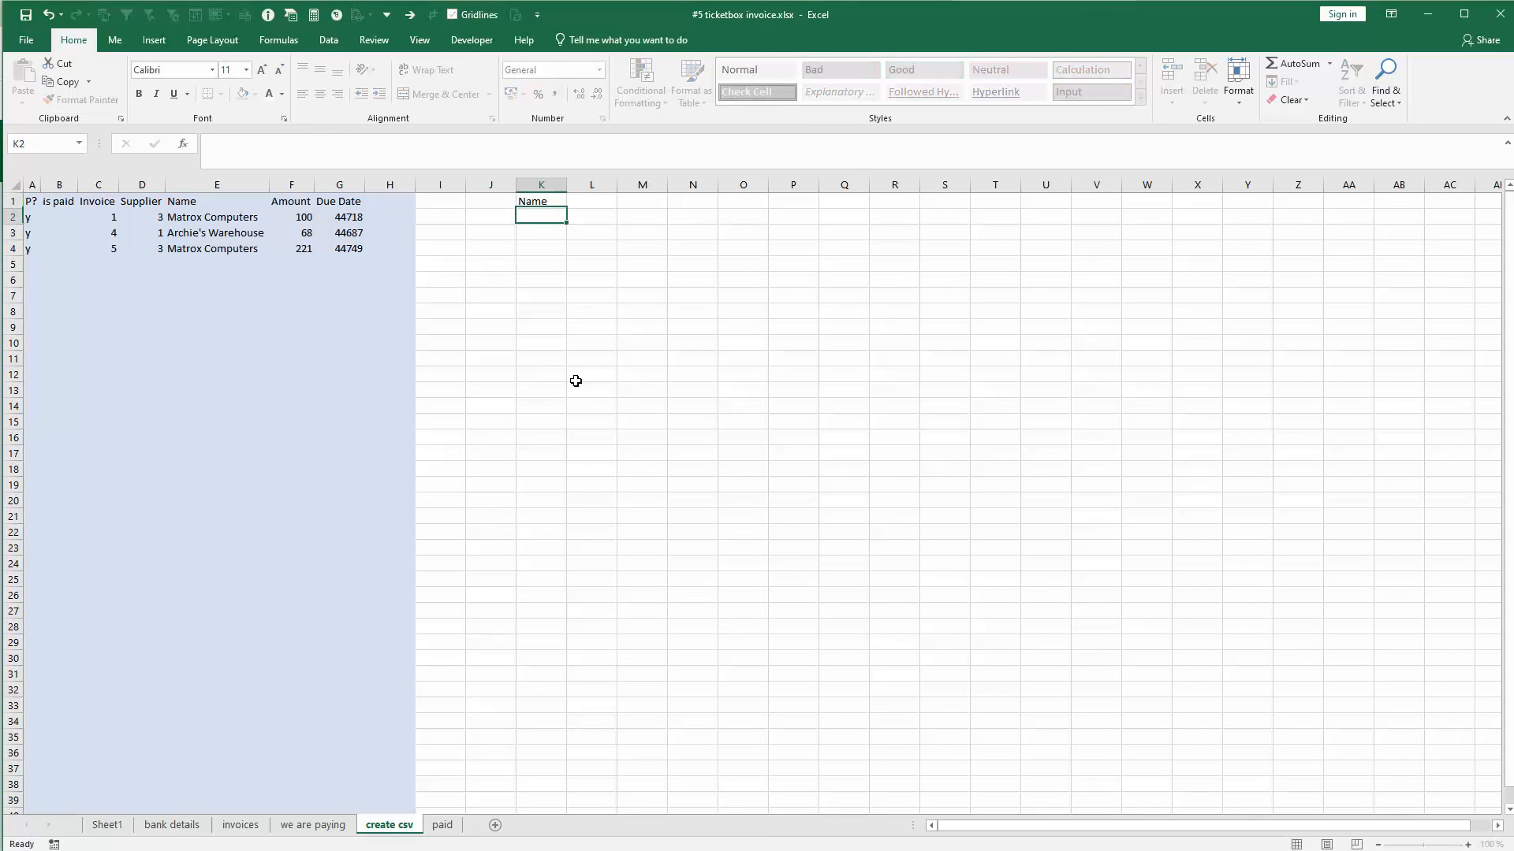
type("=")
key("Left")
key("Left")
key("Left")
key("Left")
key("Left")
key("Left")
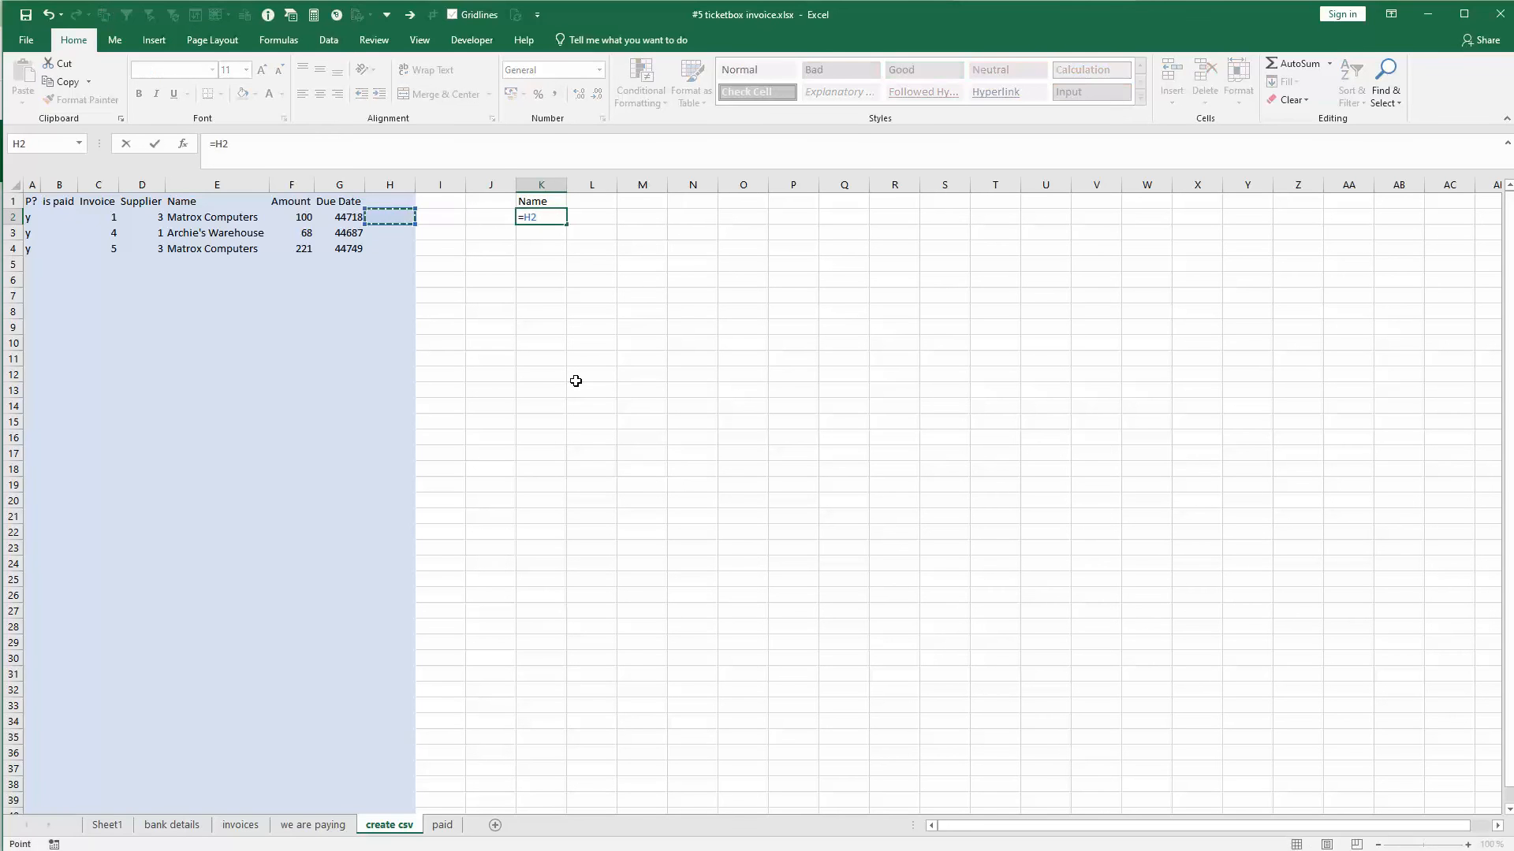
key("Tab")
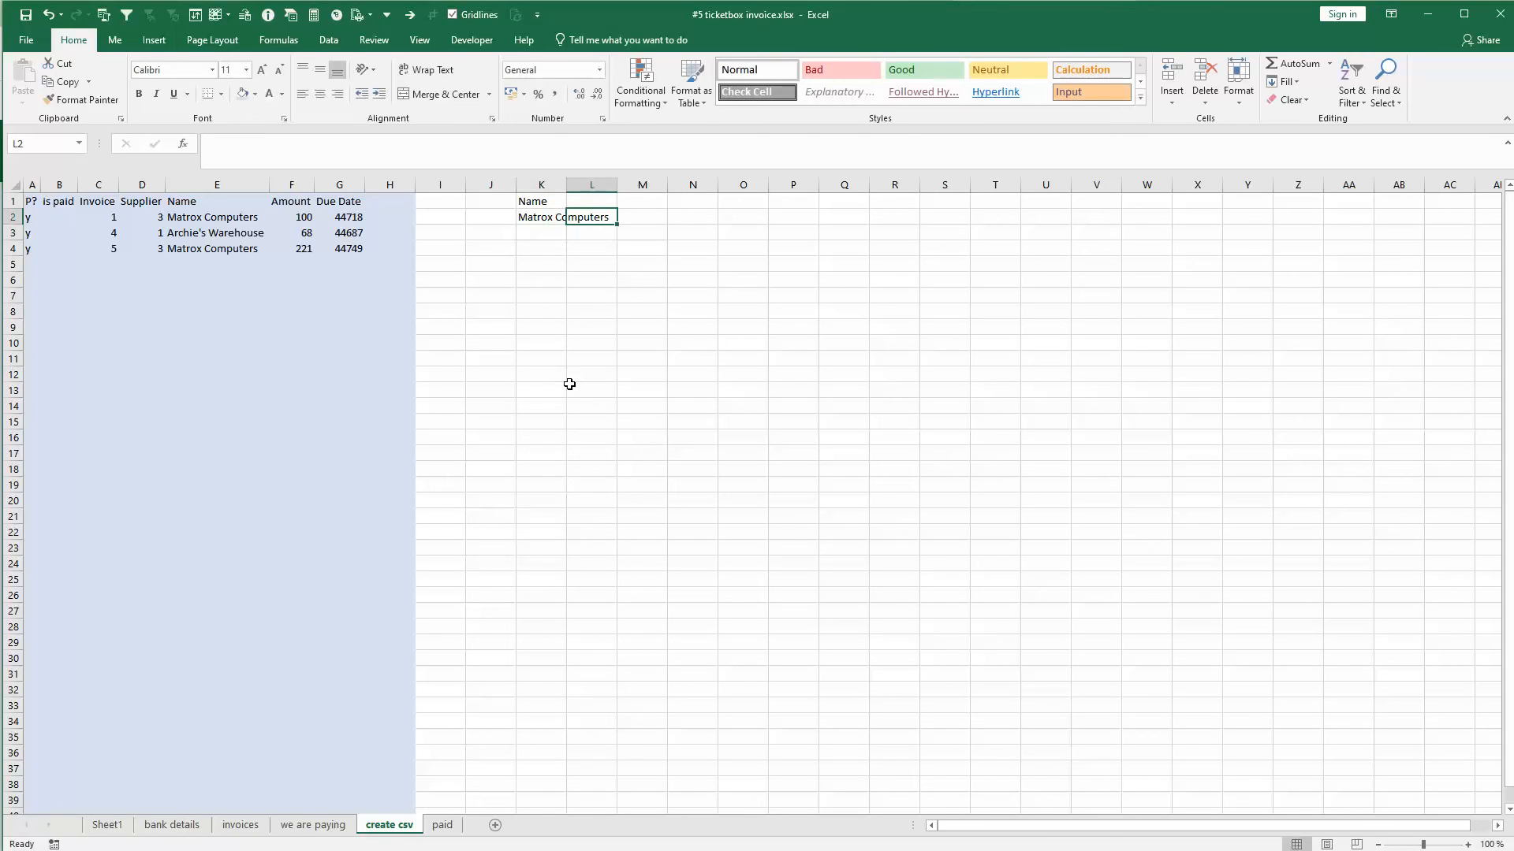
- Look up the supplier's IBAN in L2 with =VLOOKUP(D2;'bank details'!C:F;4;FALSE)
type("=vl")
key("Tab")
key("Left")
key("Left")
key("Left")
key("Left")
key("Left")
key("Left")
key("Left")
key("Left")
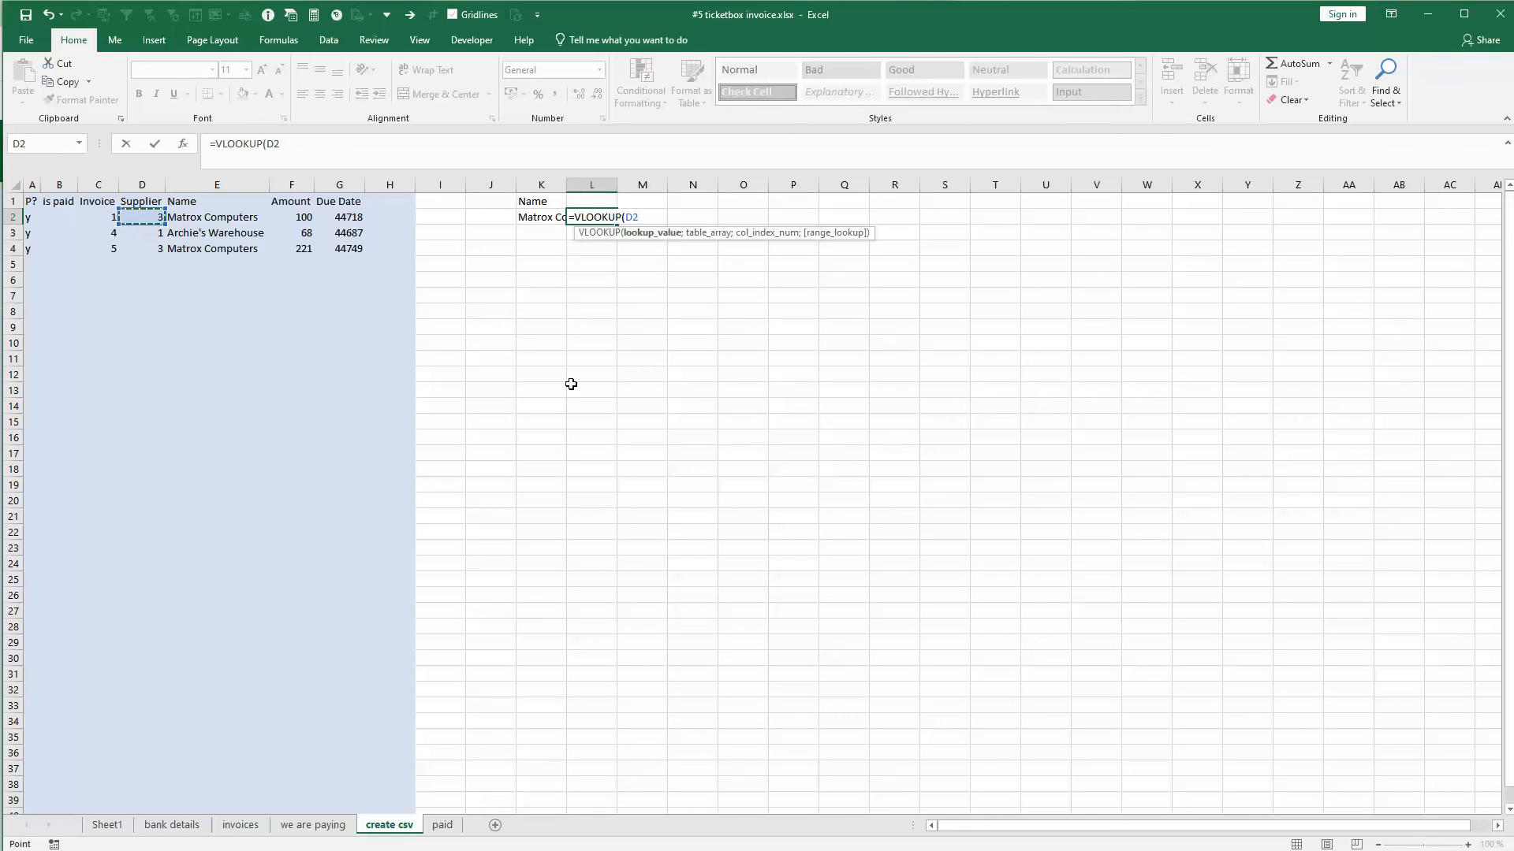
type(";")
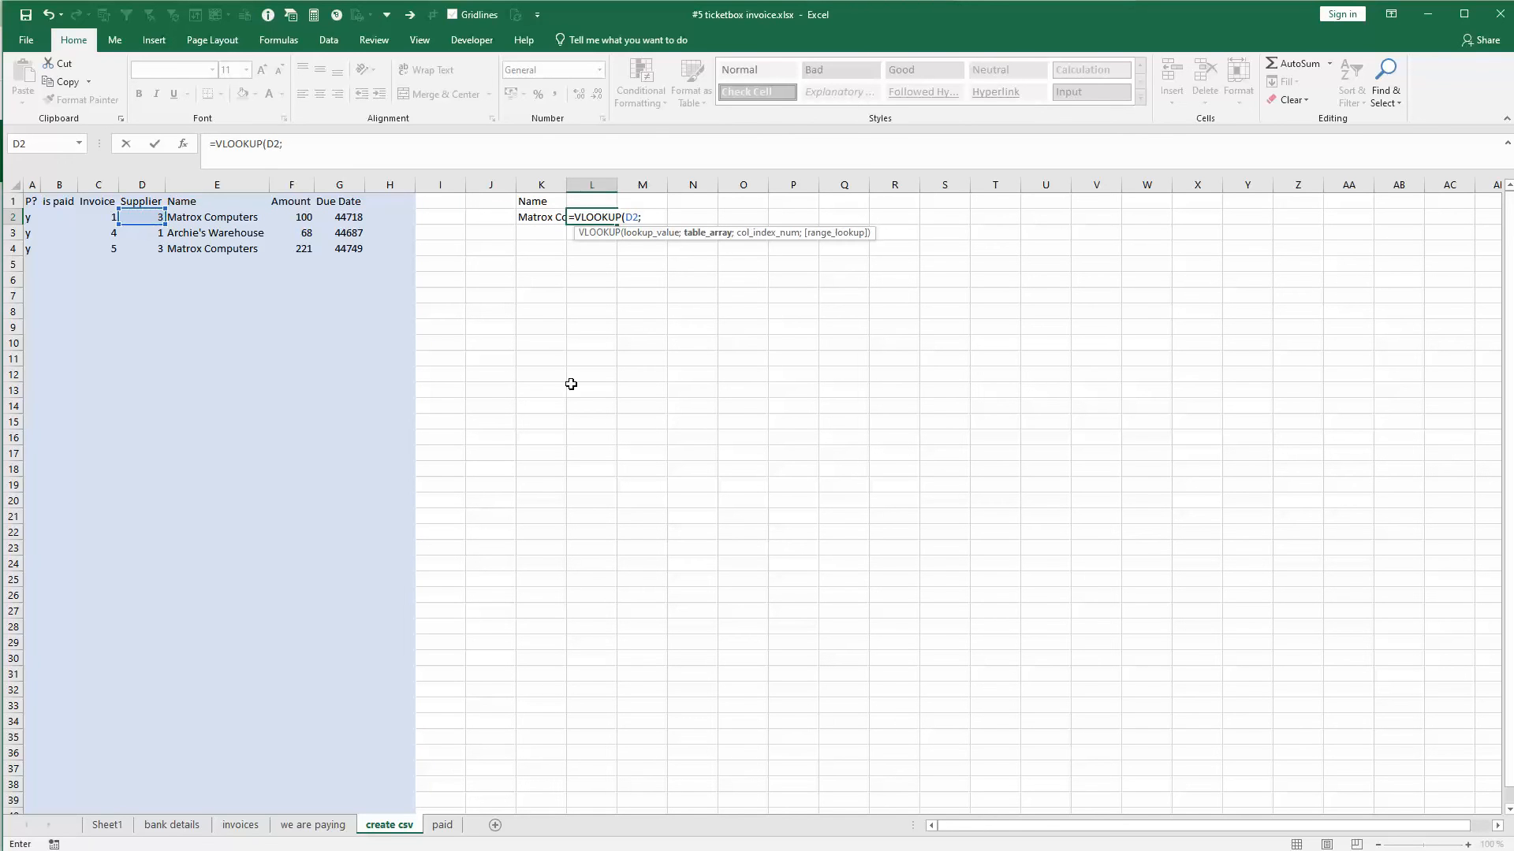
left_click(169, 825)
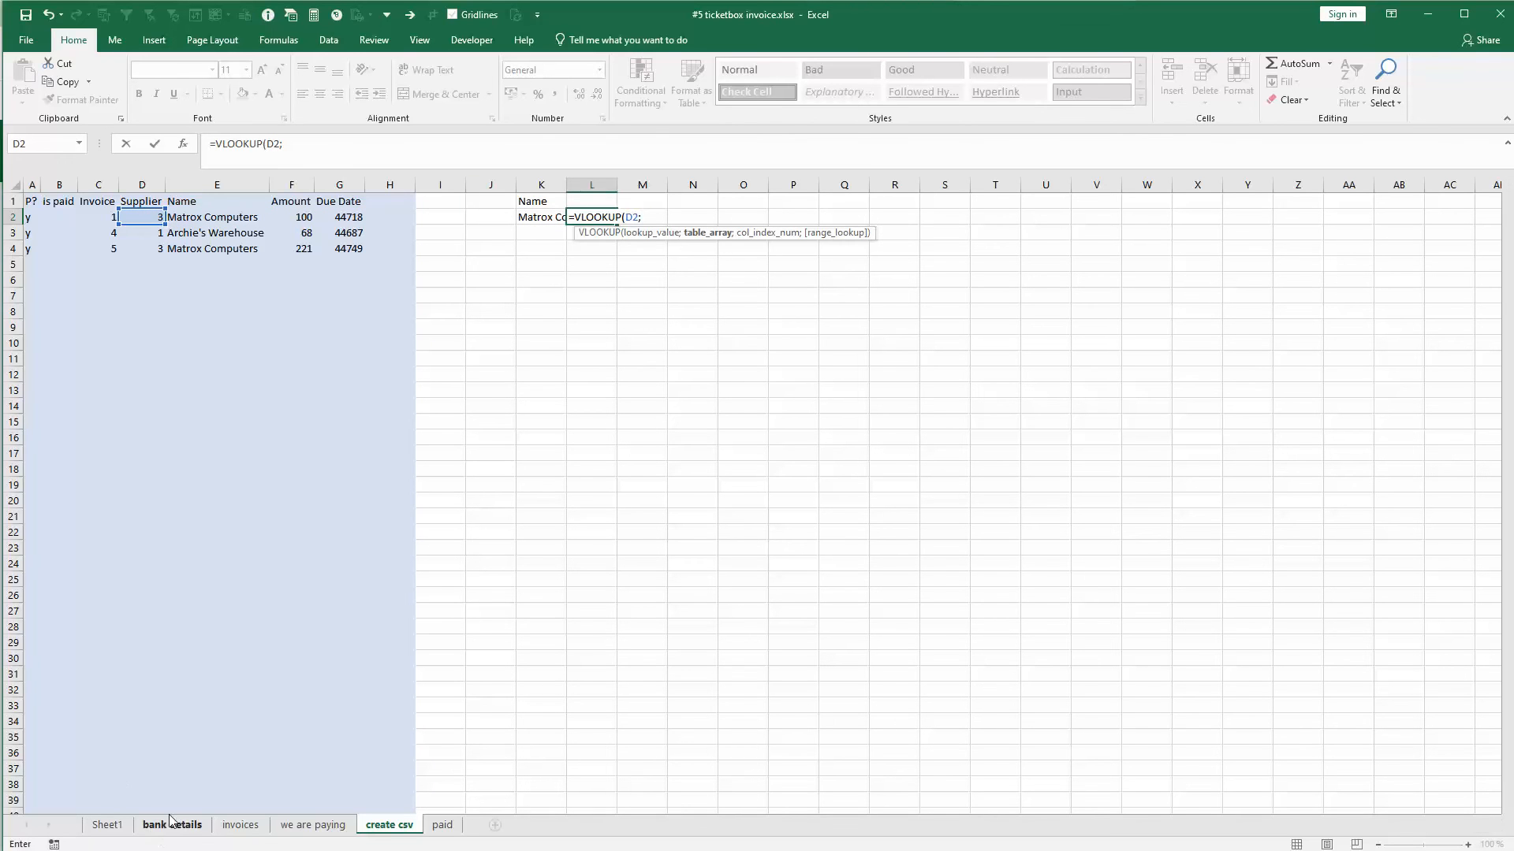
left_click_drag(140, 185, 777, 196)
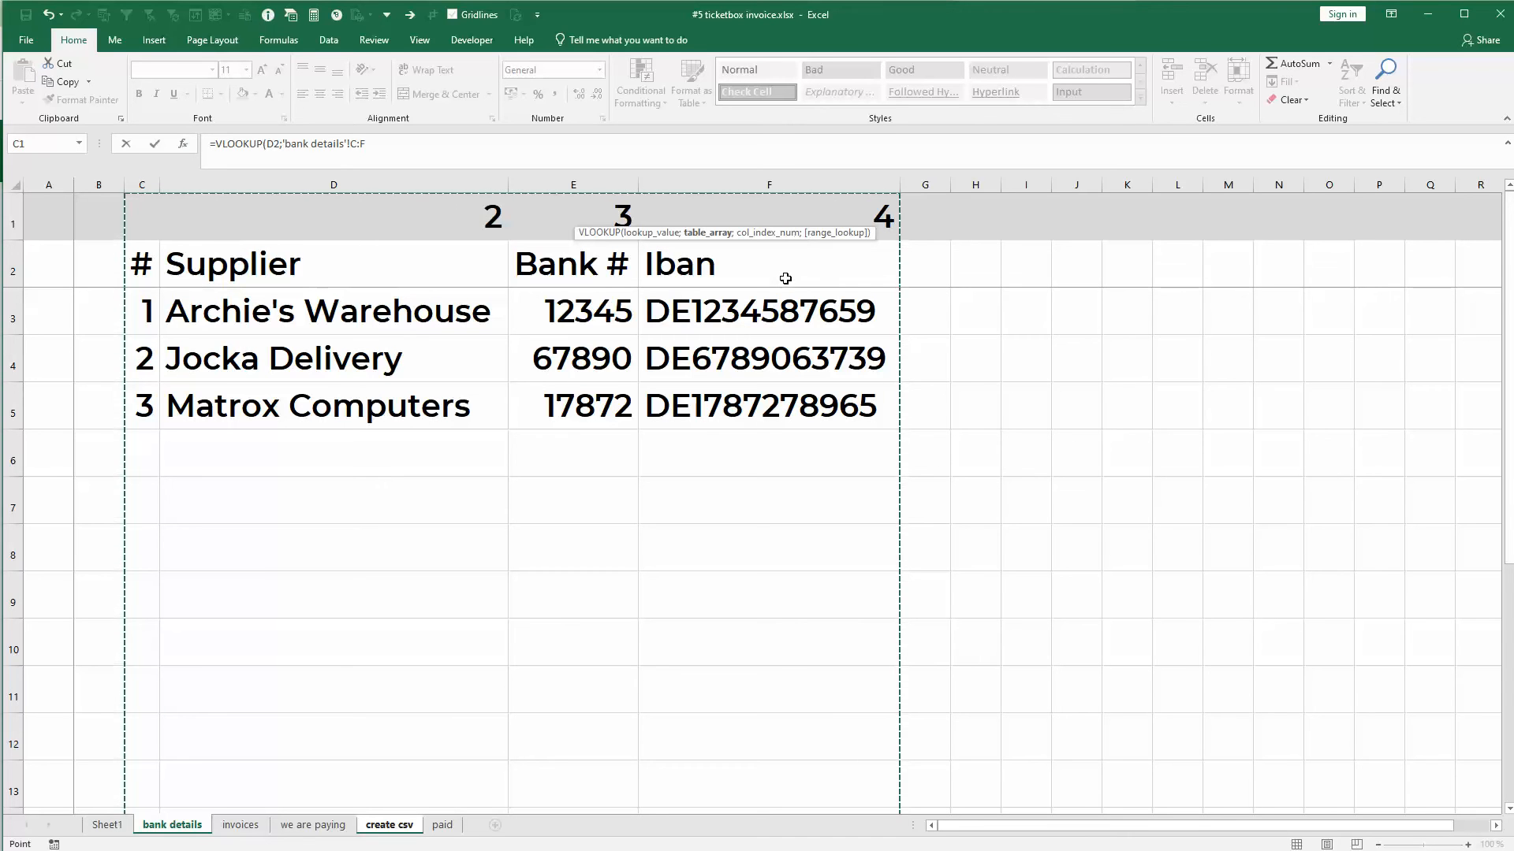
type(";")
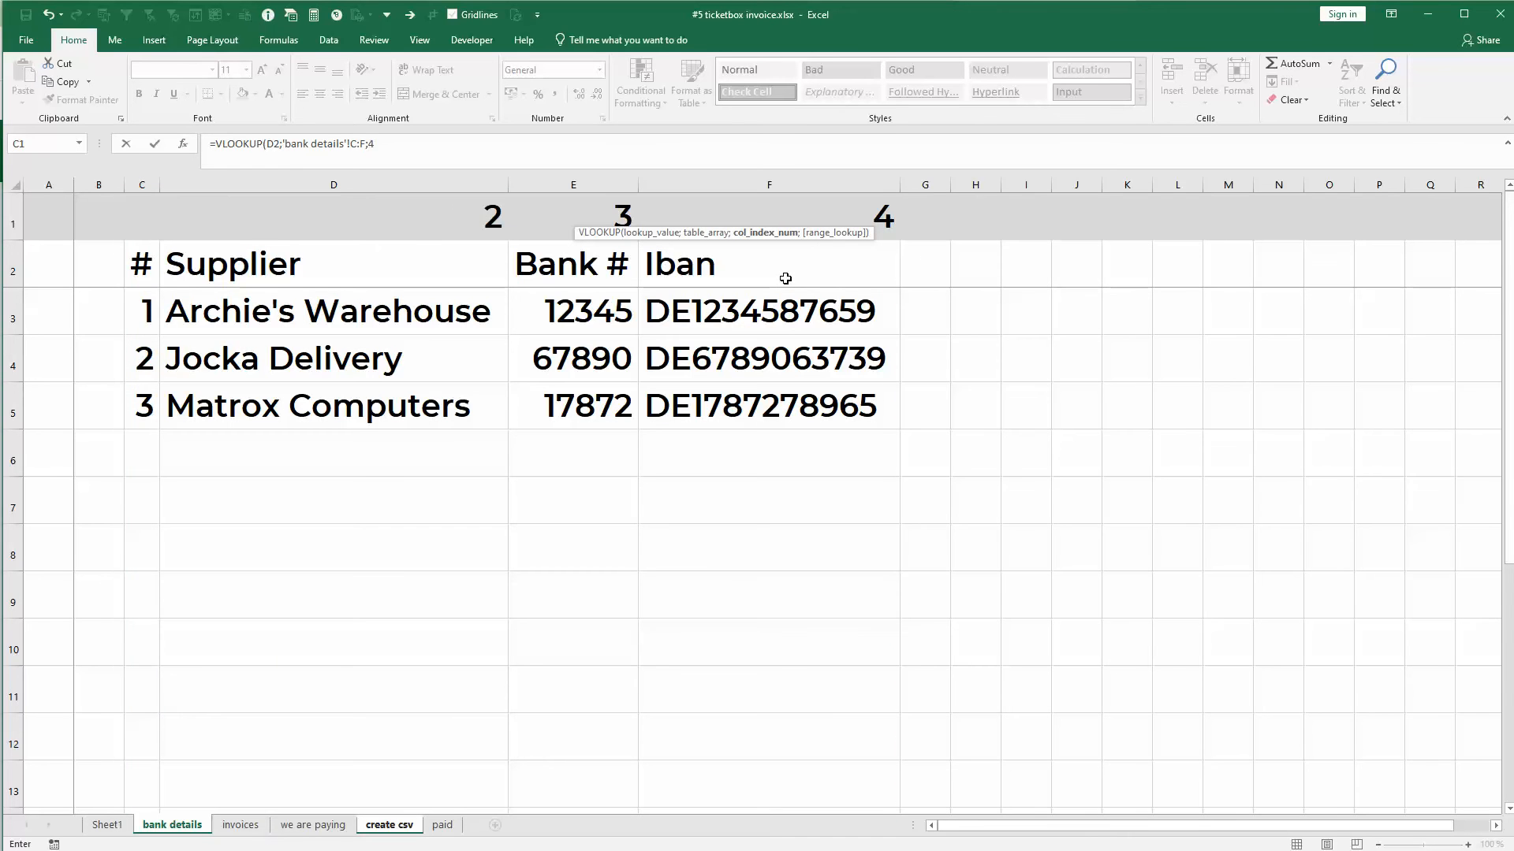
type("4;false")
key("Return")
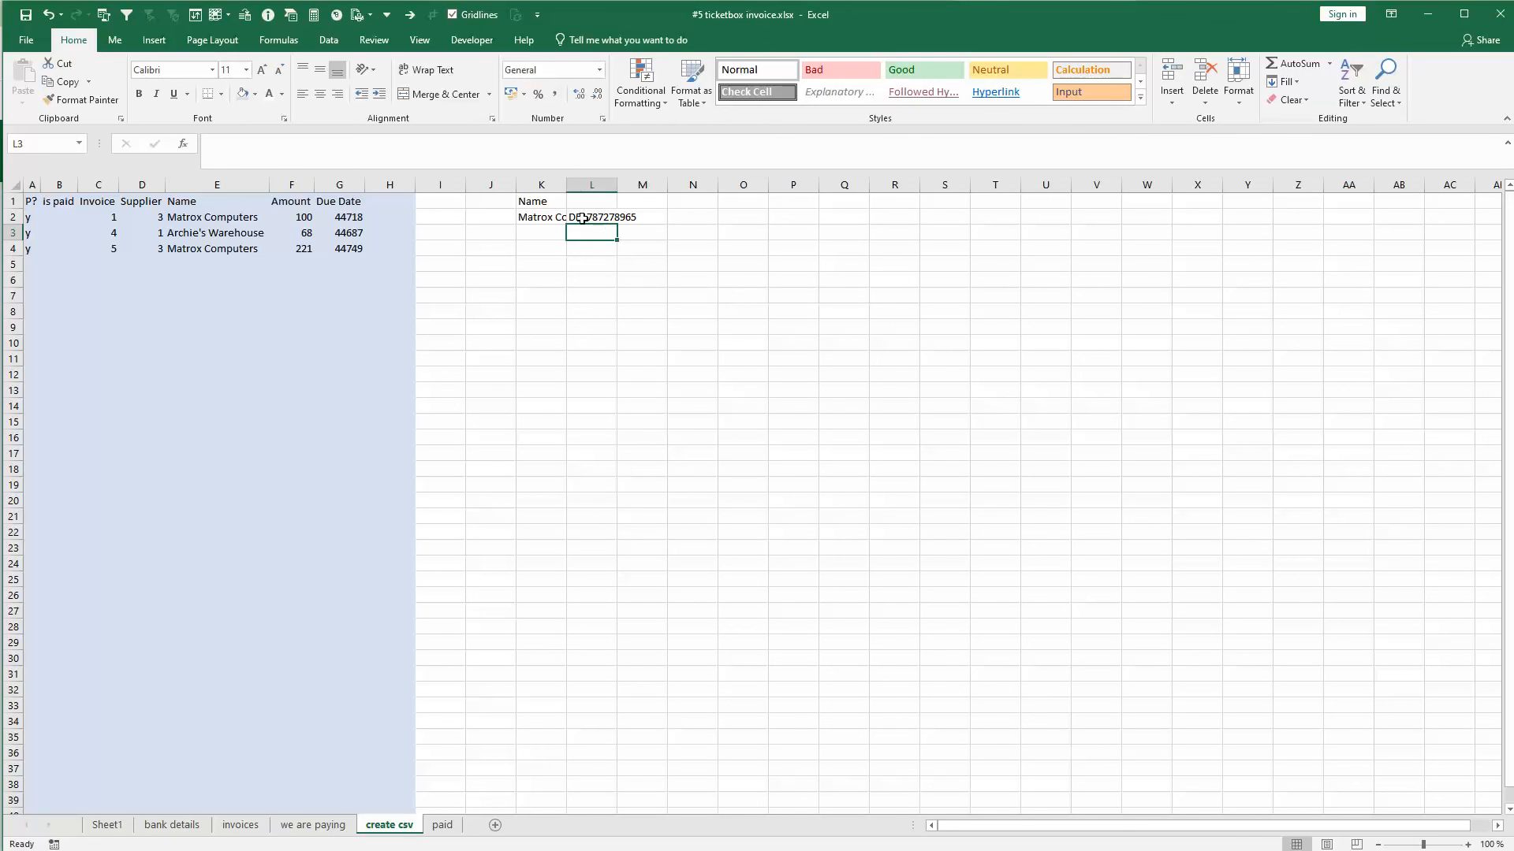
- Fill the K2:L2 formulas down through row 14, widen columns J and L, and auto-fit column K
left_click_drag(539, 216, 620, 411)
left_click(440, 343)
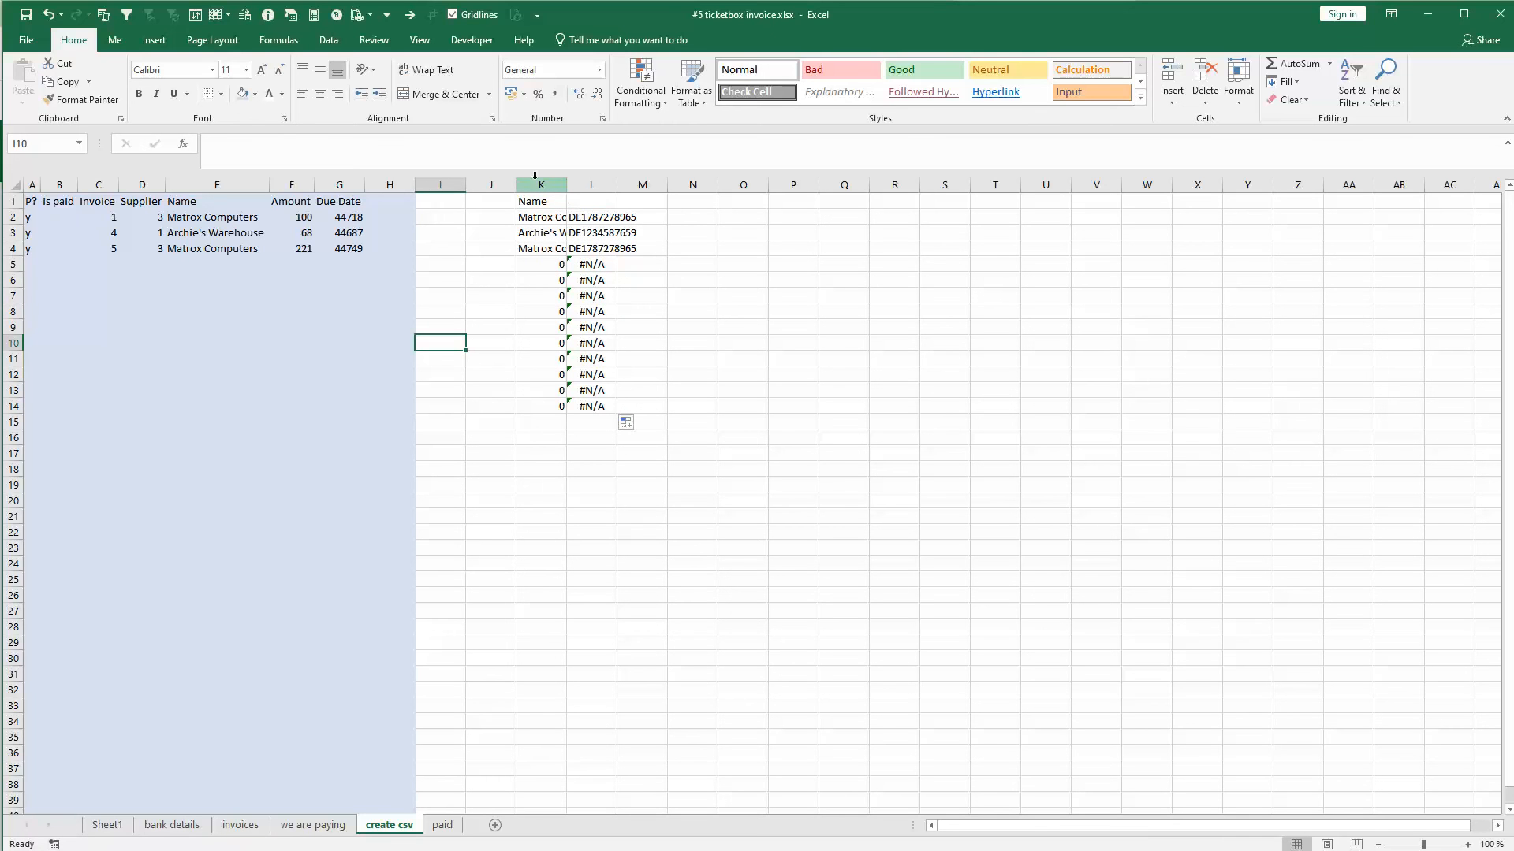
left_click_drag(517, 184, 573, 184)
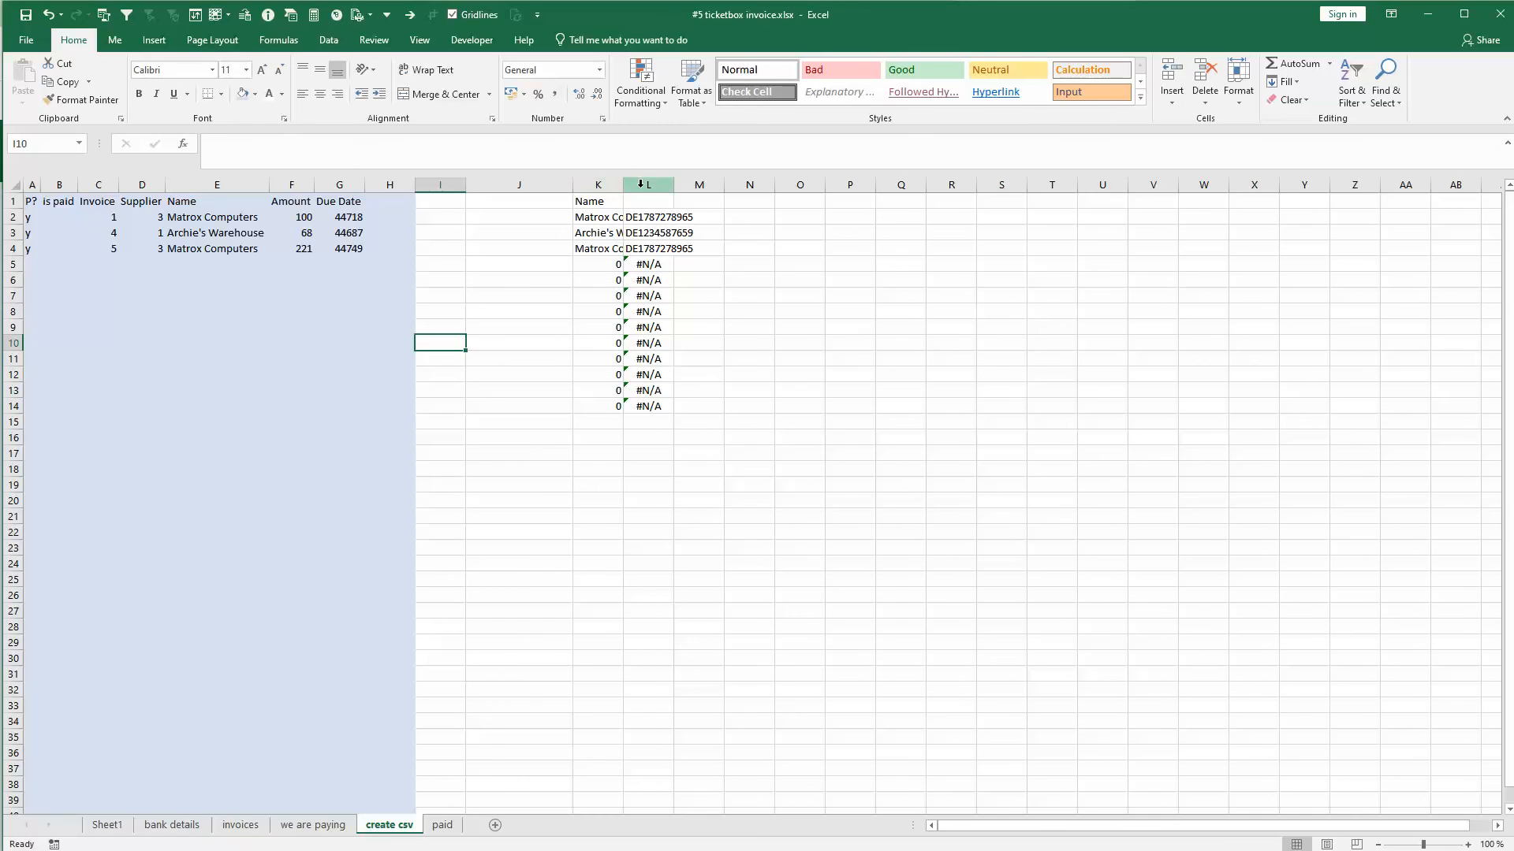
left_click_drag(674, 185, 737, 184)
left_click(644, 218)
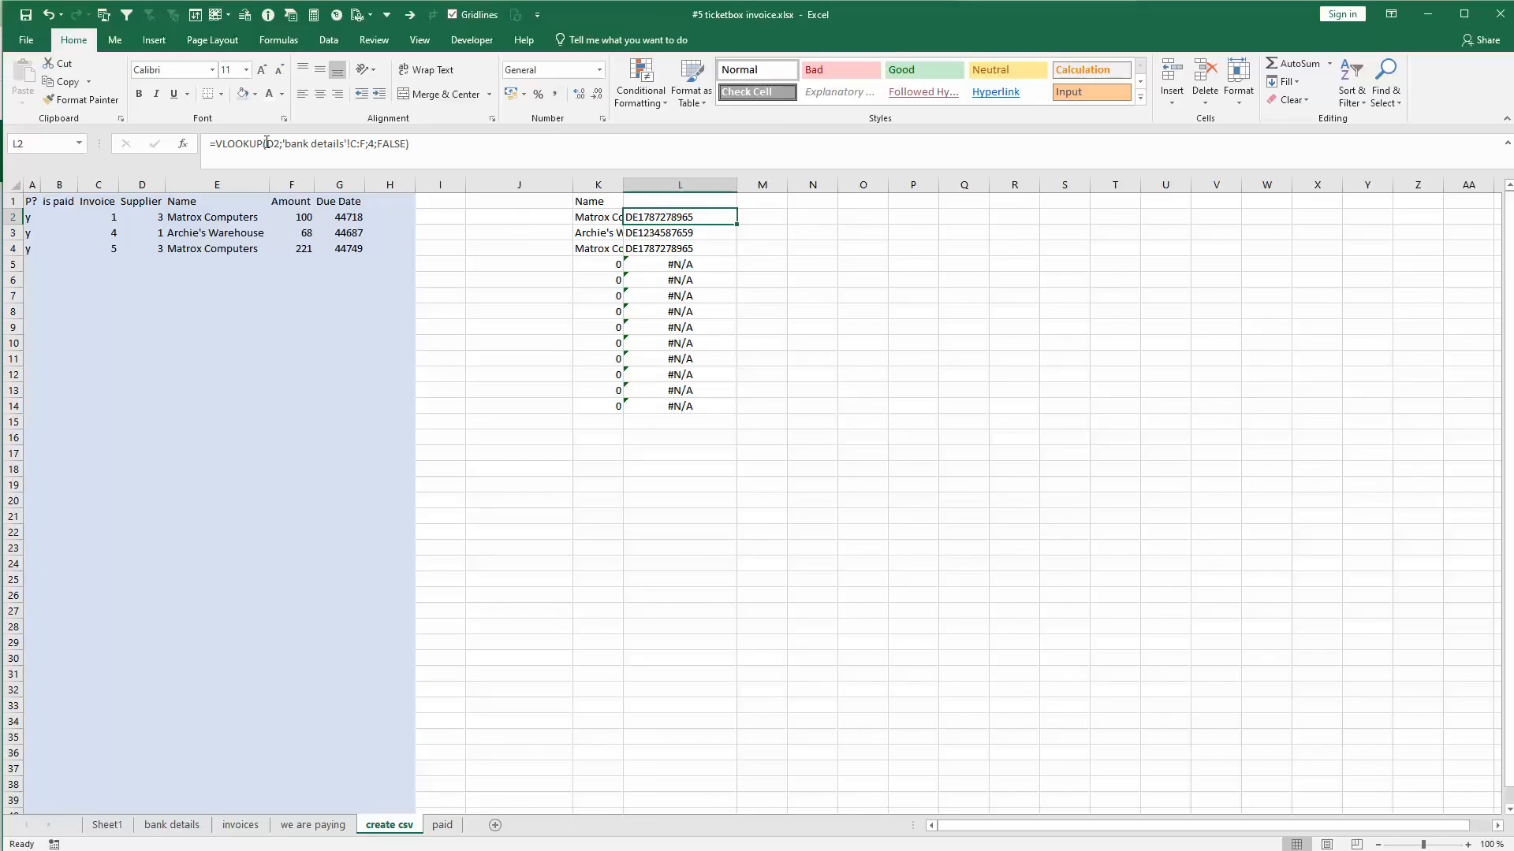
left_click(21, 216)
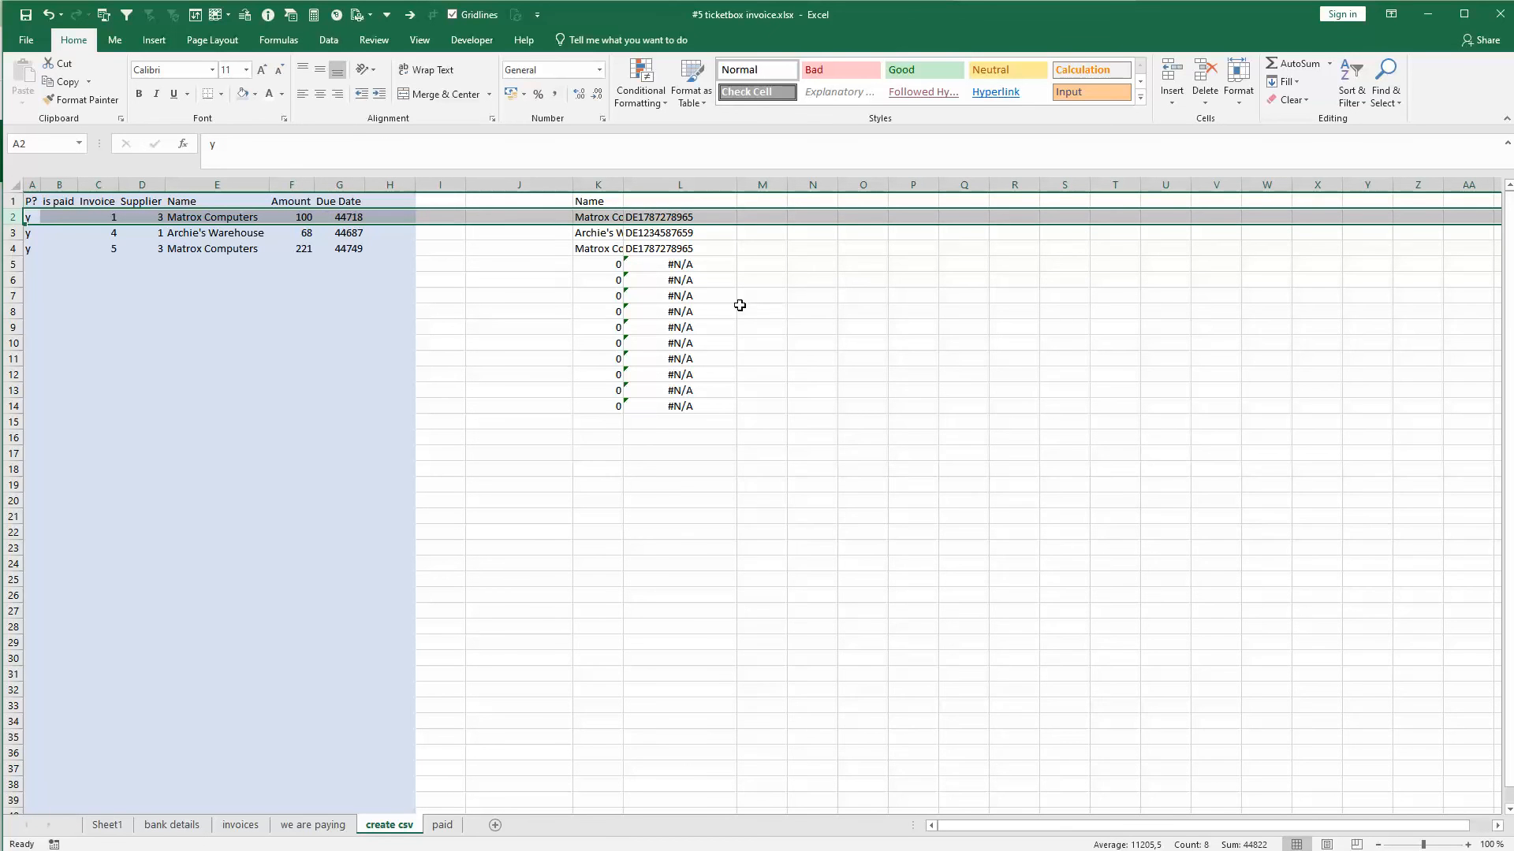
double_click(623, 184)
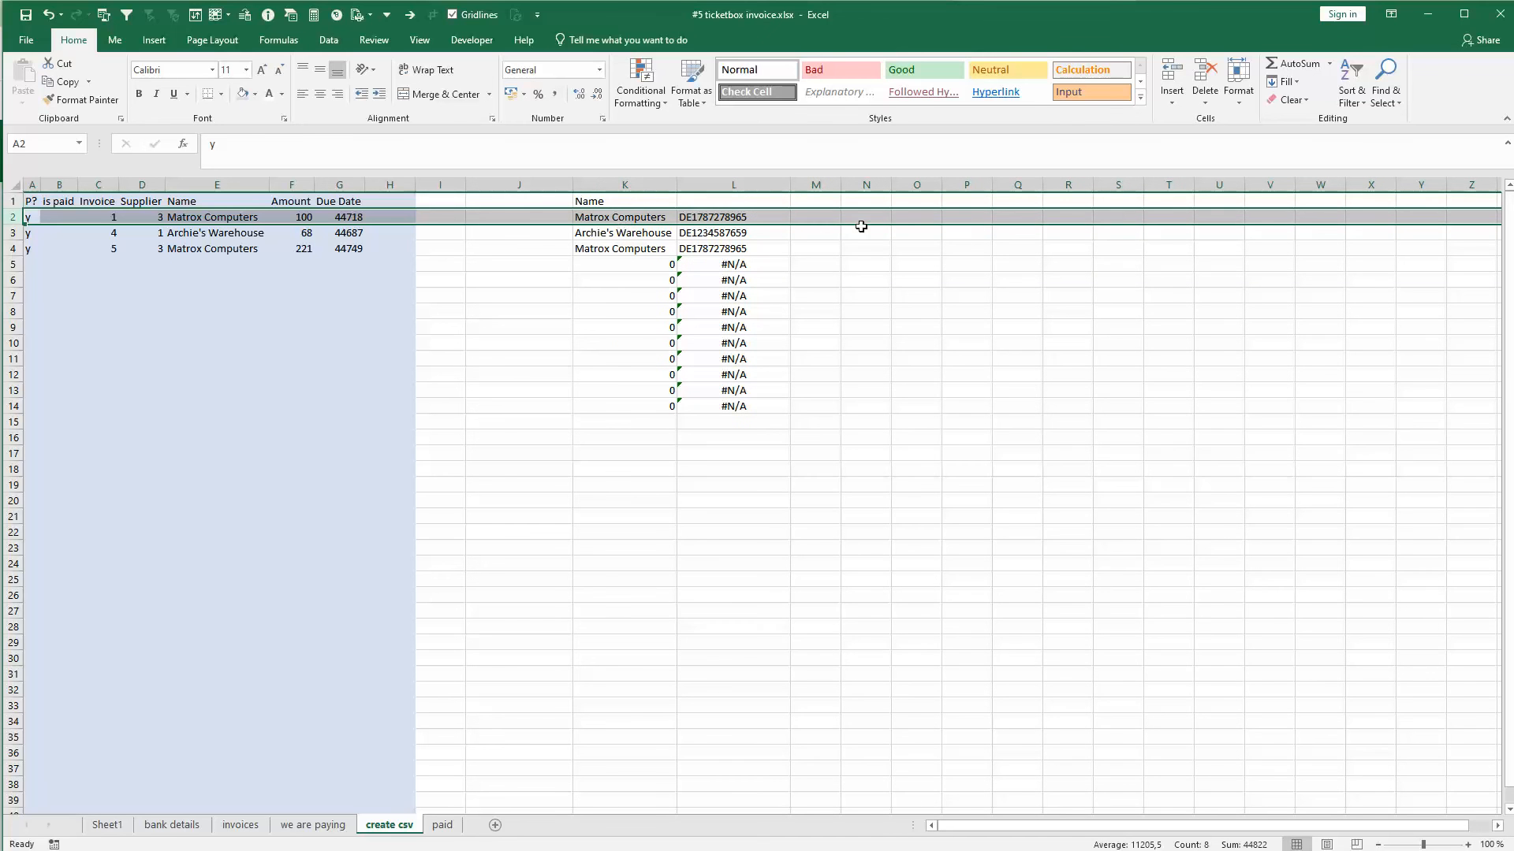
left_click(978, 228)
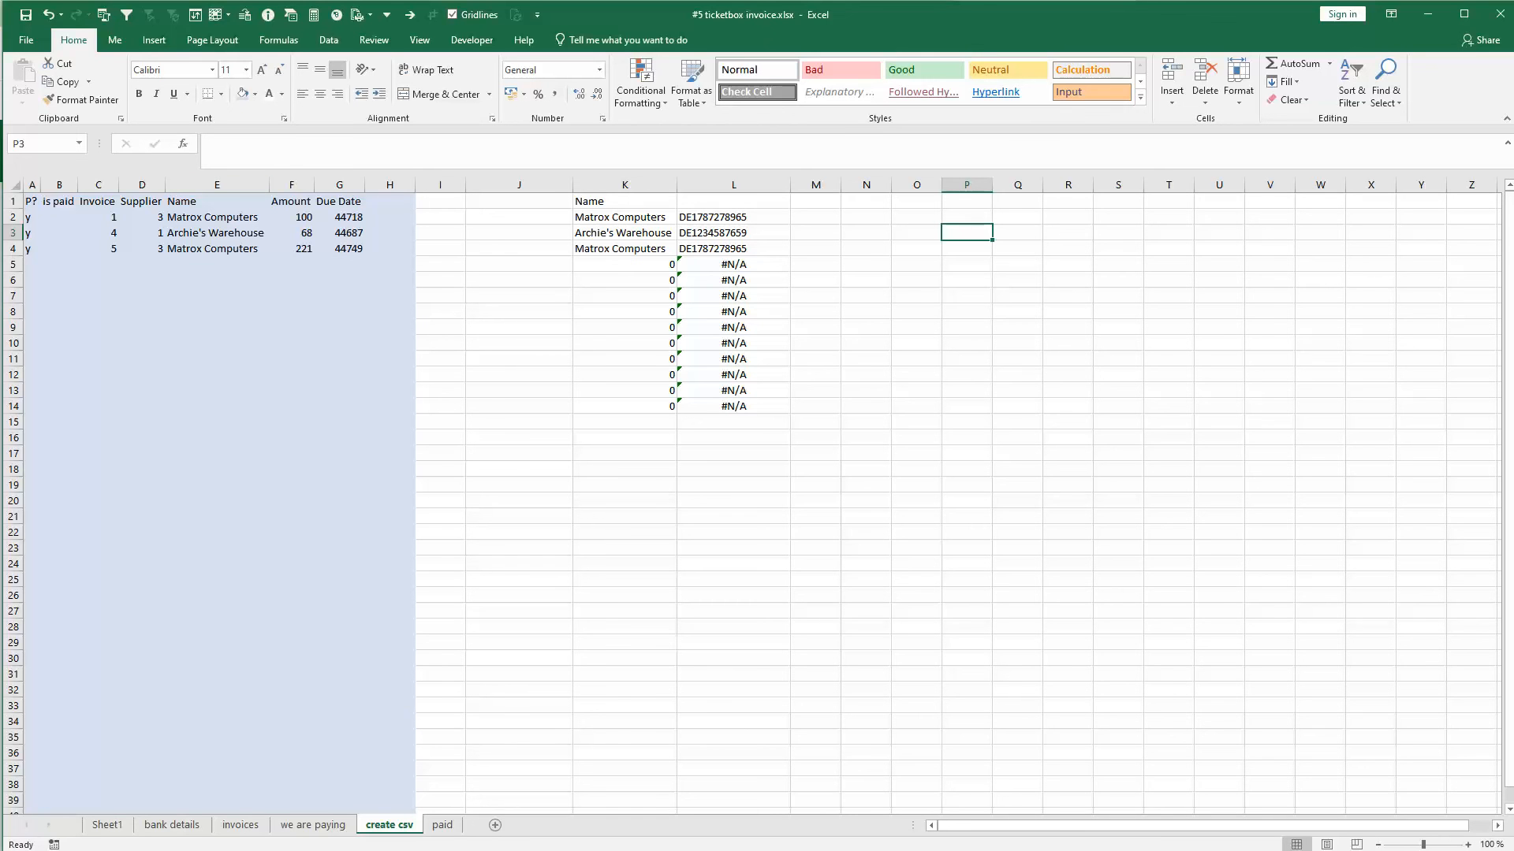
- Copy the create csv sheet into a new workbook, keeping the original, and maximize the new workbook's window
right_click(399, 827)
left_click(444, 694)
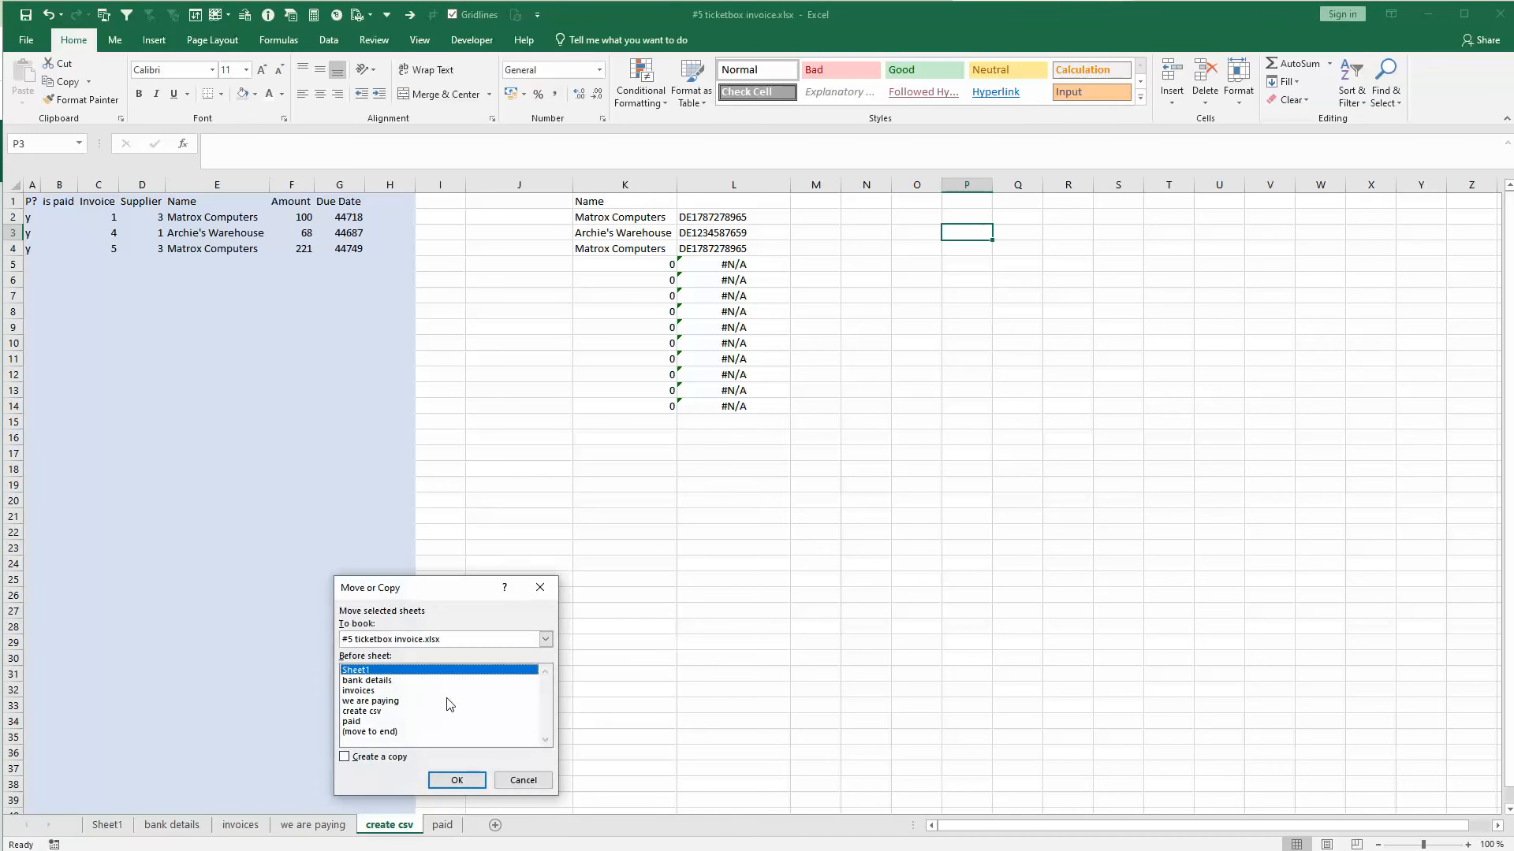
left_click(385, 639)
left_click(385, 678)
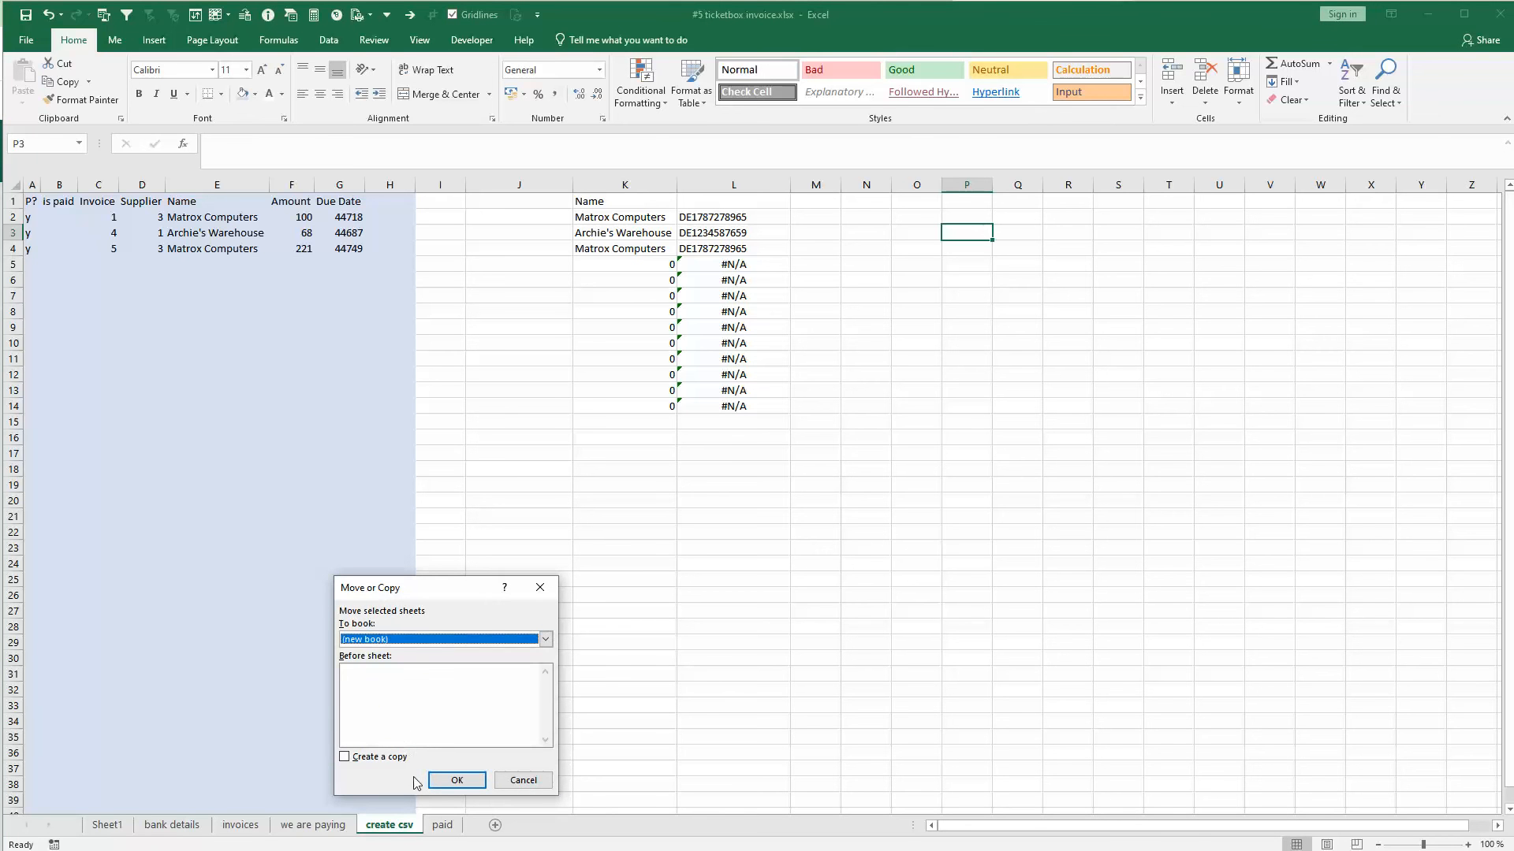
left_click(373, 758)
left_click(452, 779)
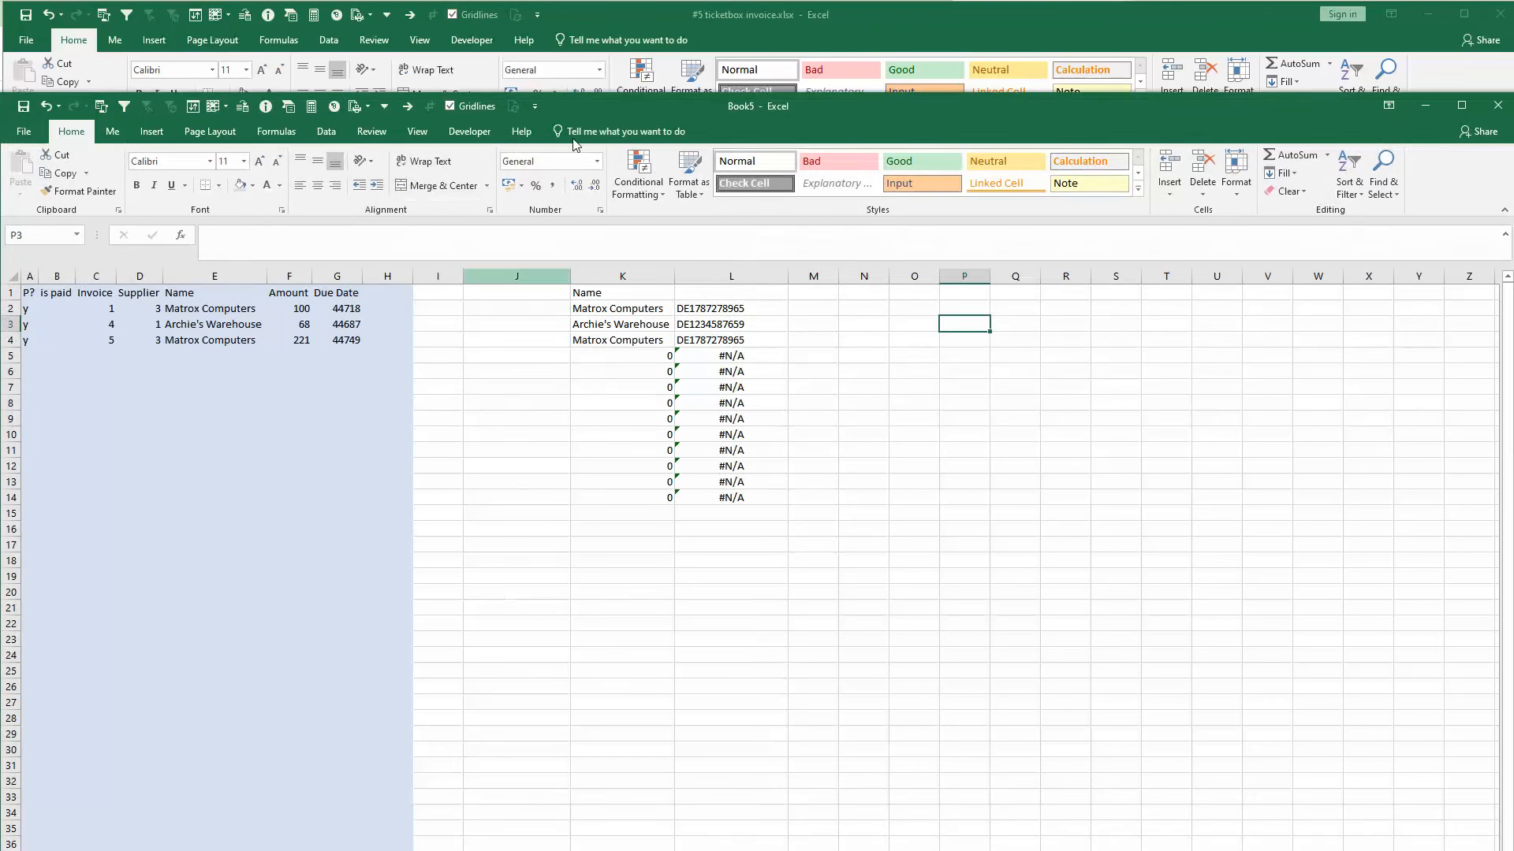
left_click_drag(600, 101, 628, 3)
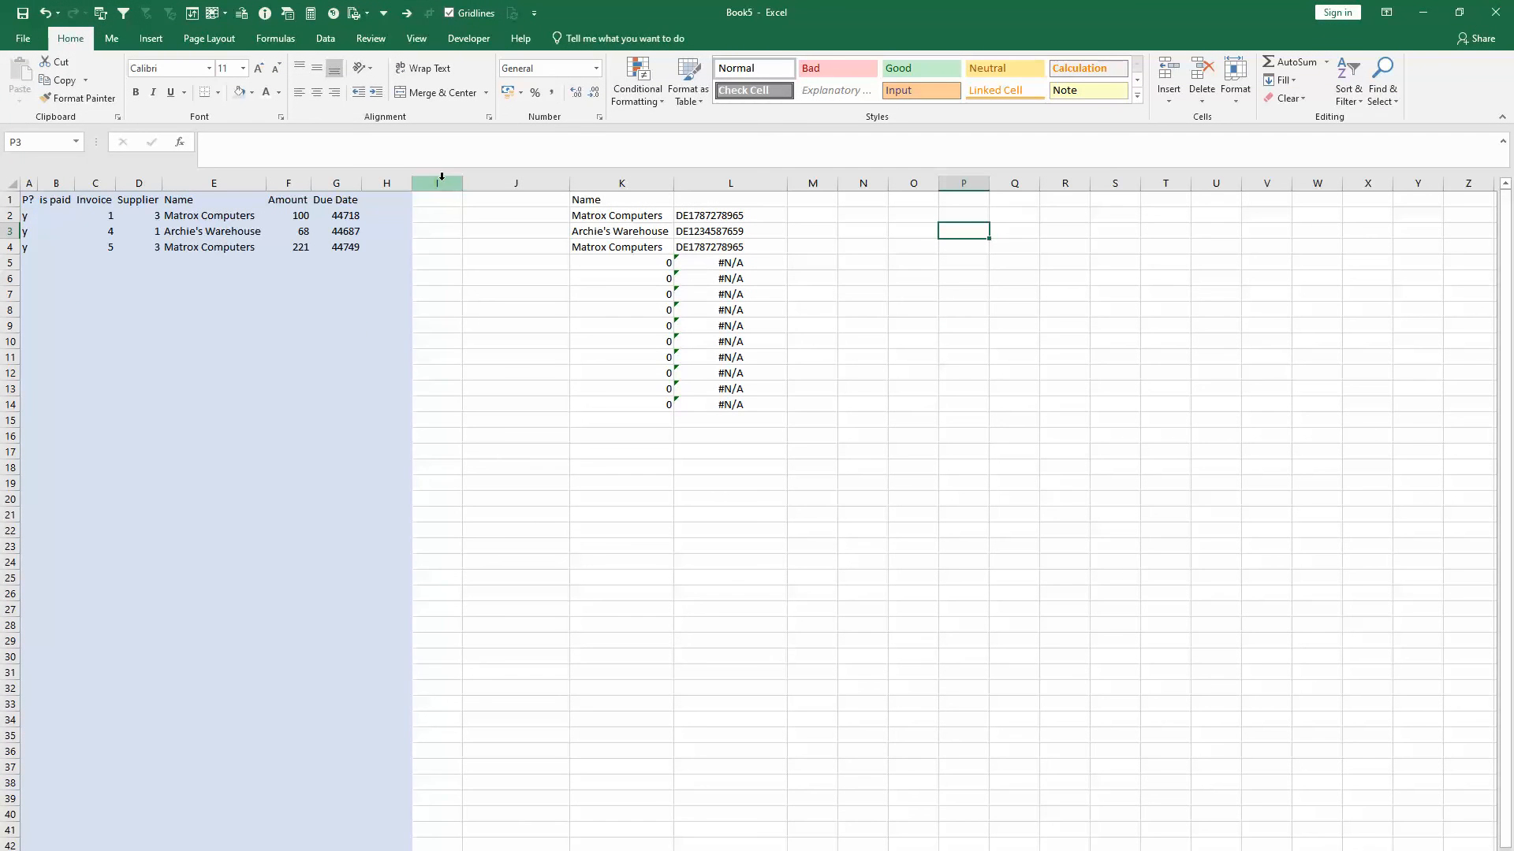
- Replace all formulas on the copied sheet with their values by pasting the whole sheet over itself
left_click(12, 182)
key("ctrl+c")
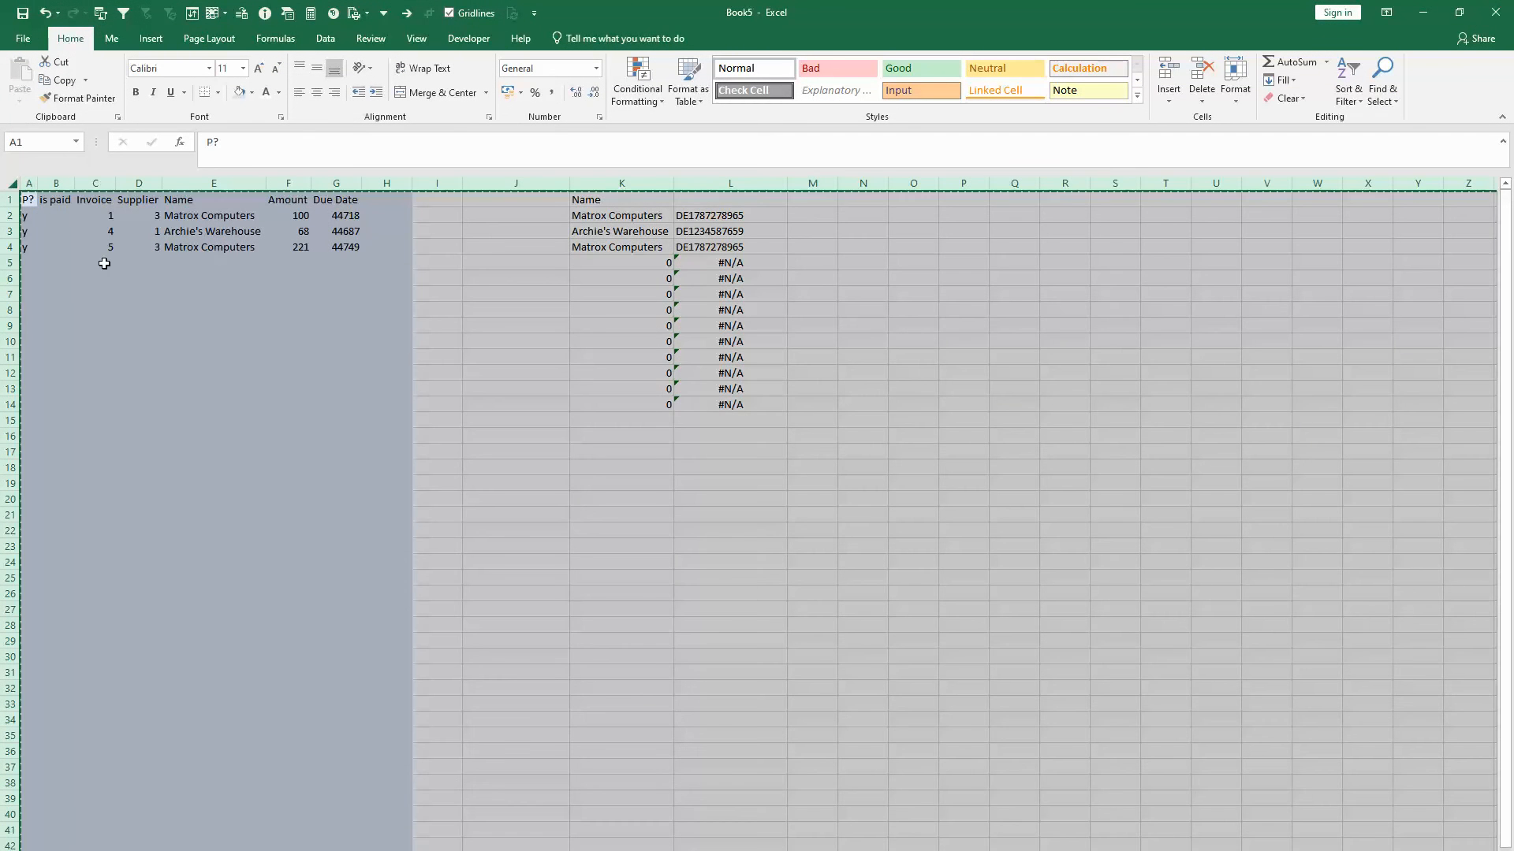
right_click(221, 309)
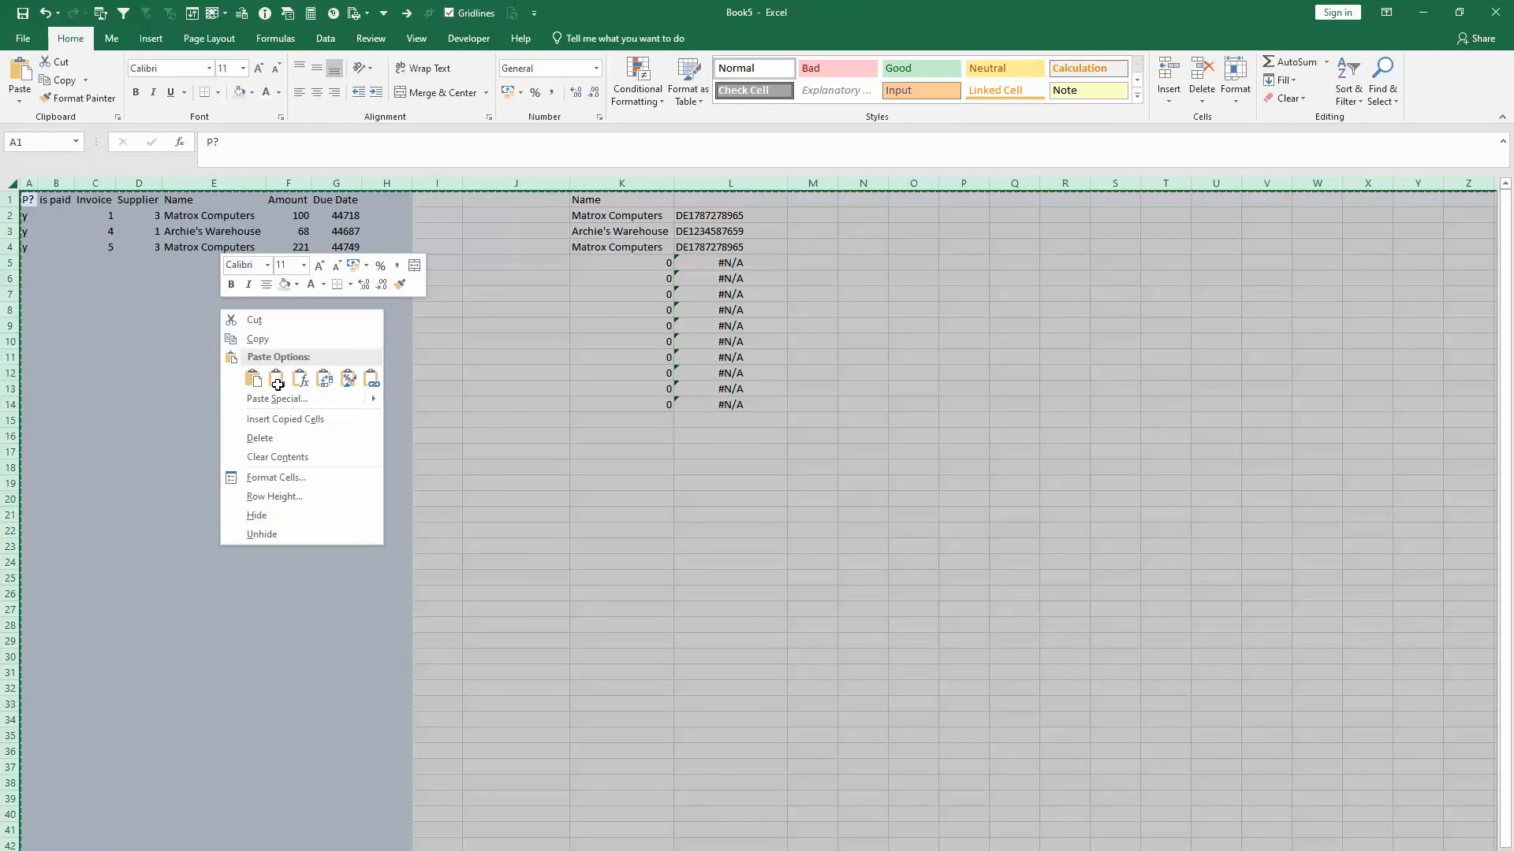
left_click(276, 380)
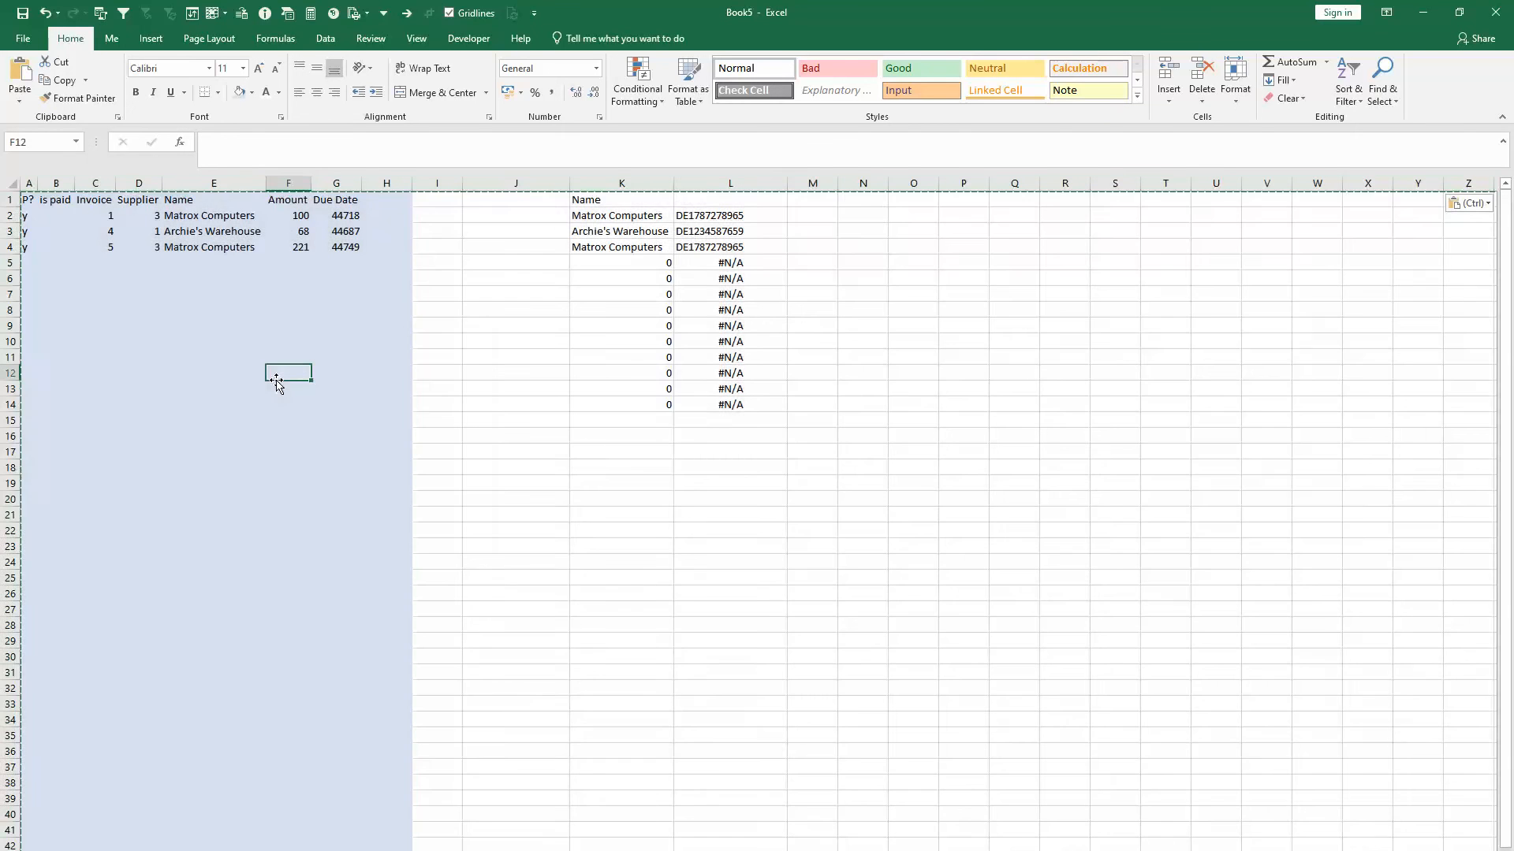
left_click(619, 218)
left_click(710, 216)
- Delete columns A through J so that only the name and IBAN columns remain
left_click_drag(520, 183, 3, 209)
key("ctrl+minus")
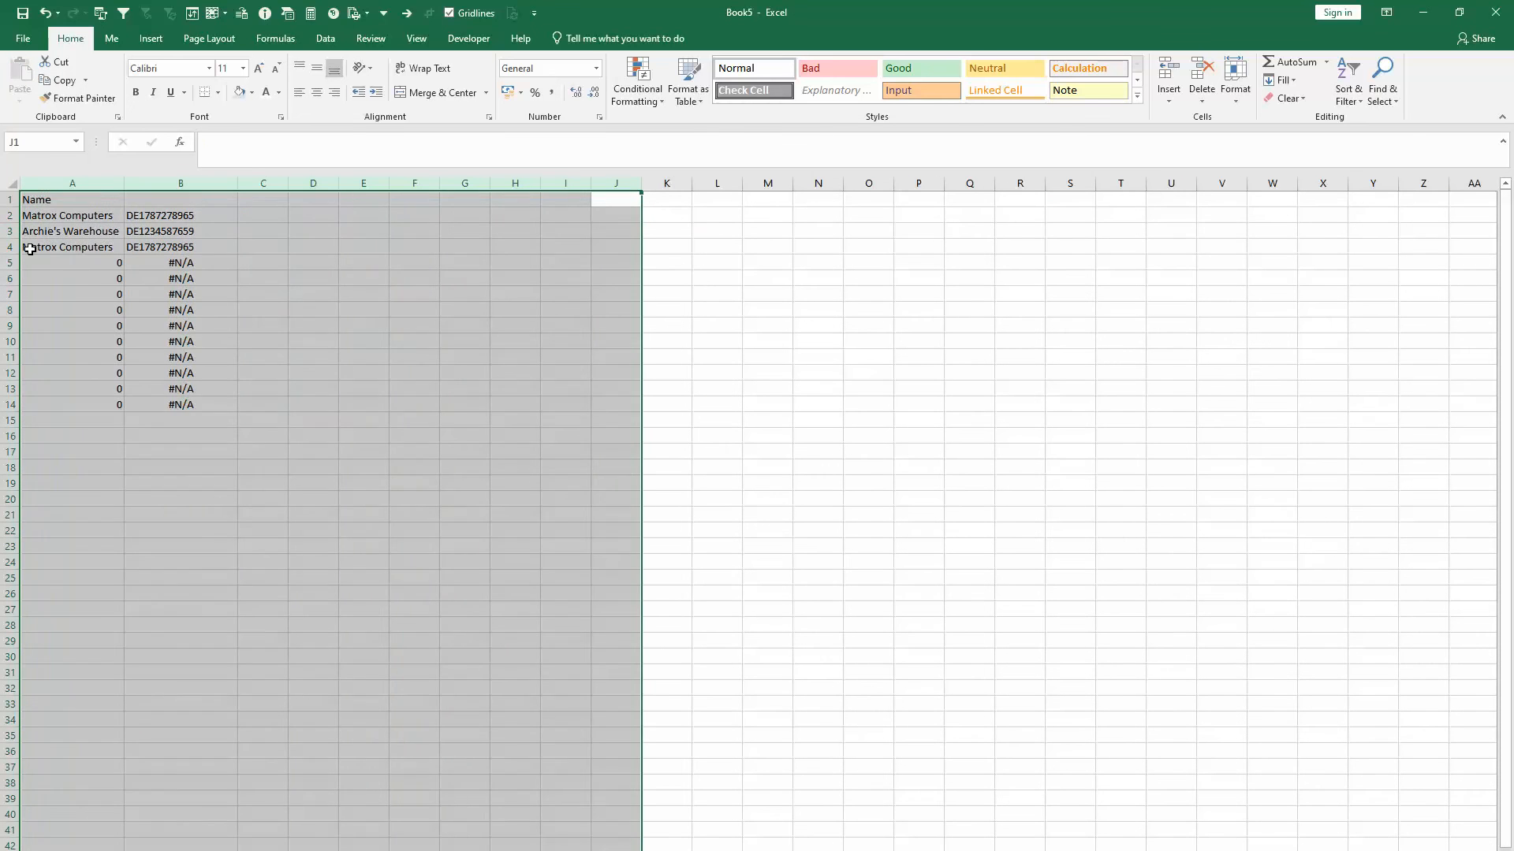
key("ctrl+Home")
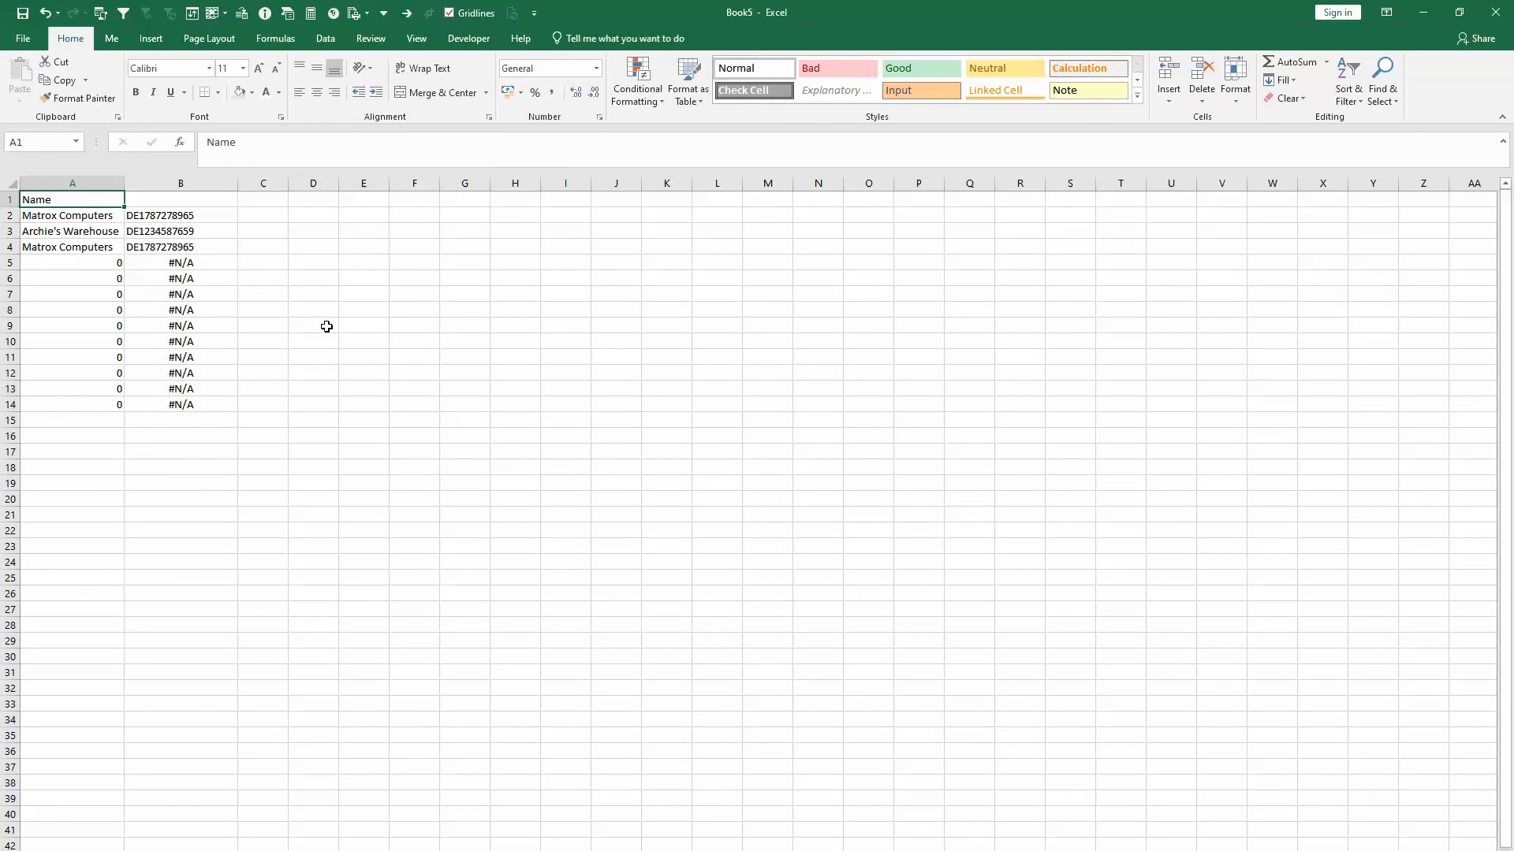
- Clear the leftover zero and #N/A cells in A5:B16 below the supplier rows
left_click_drag(39, 264, 131, 439)
key("Delete")
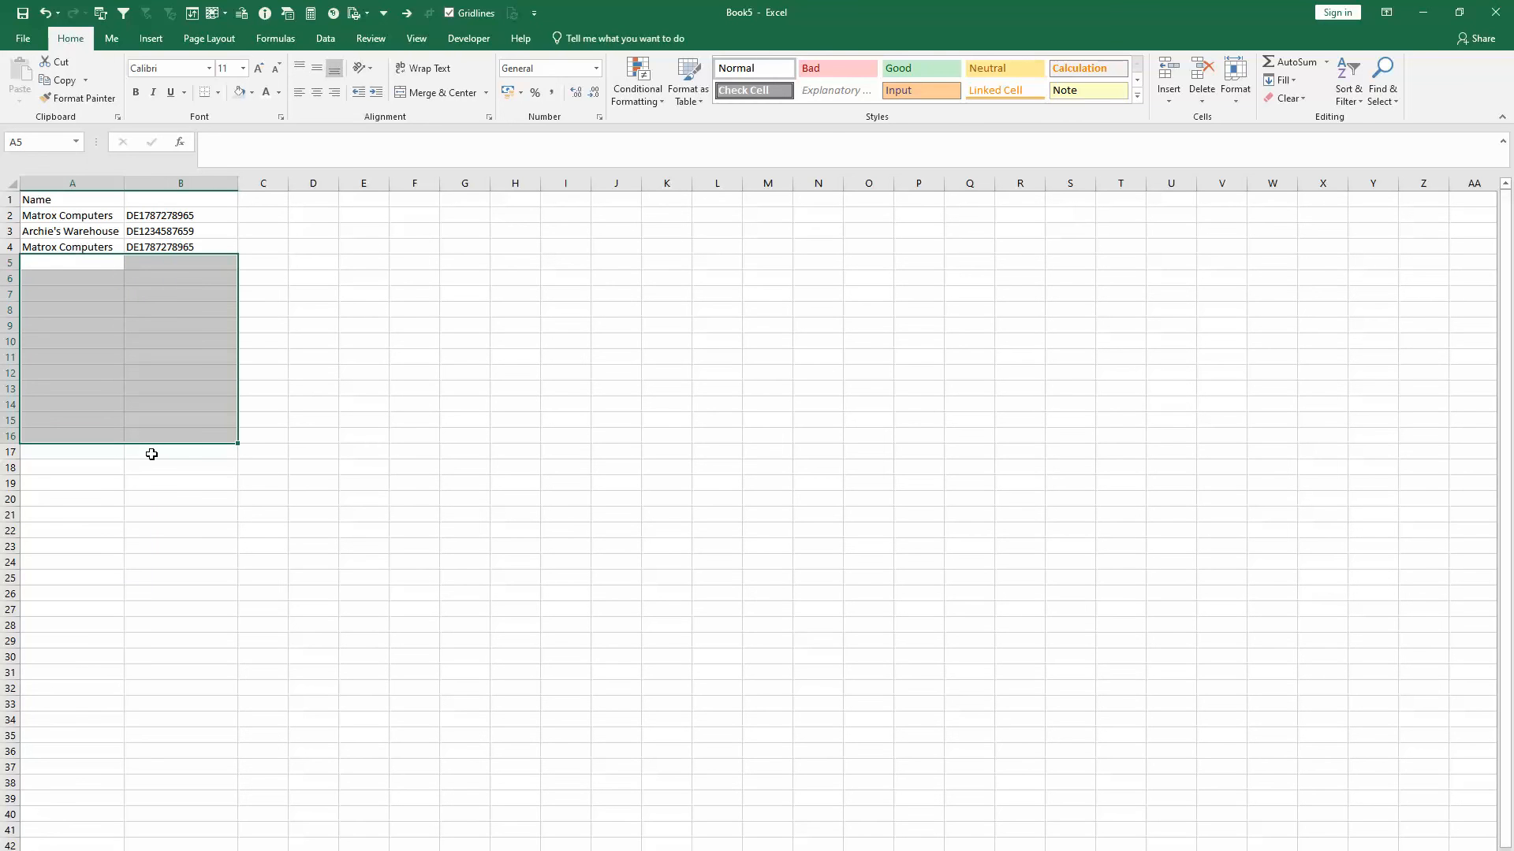
left_click(397, 467)
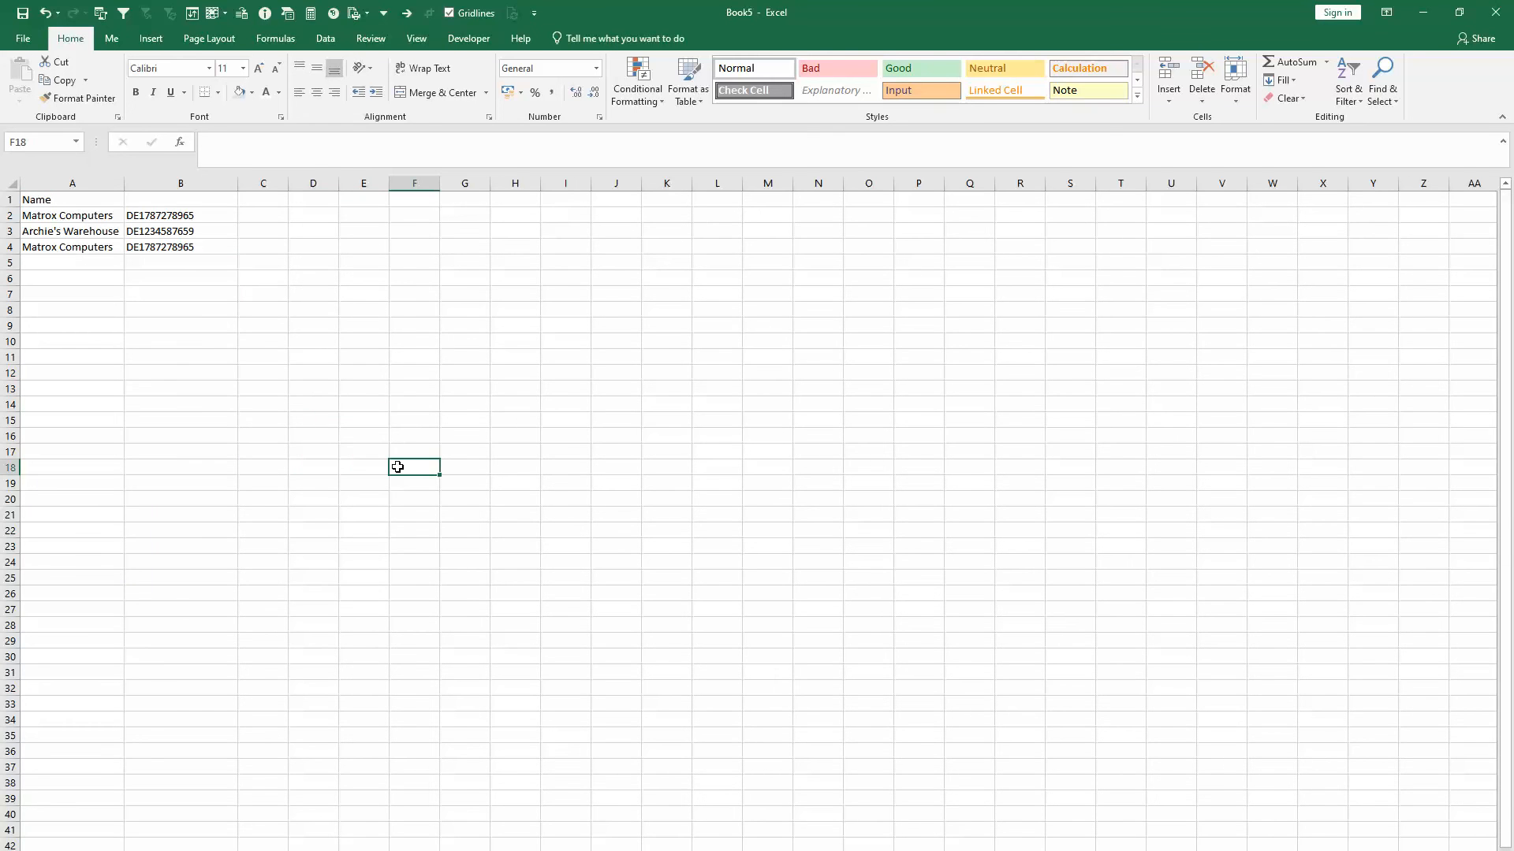
- Switch back to the #5 ticketbox invoice workbook and paste A1:H4 of create csv as values into A1 of the paid sheet
key("alt+Tab")
left_click(433, 689)
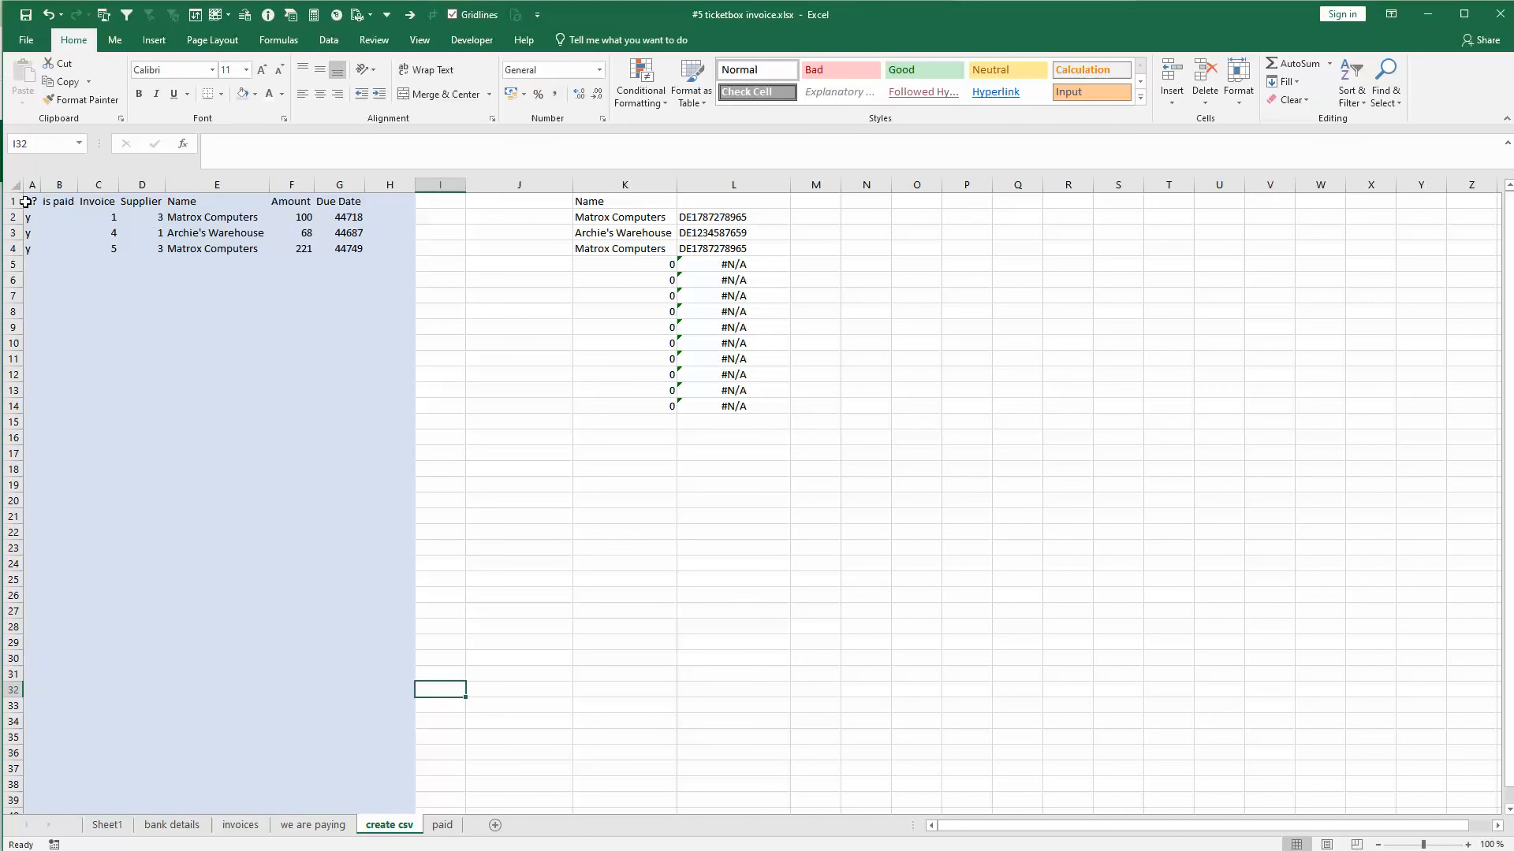
left_click_drag(29, 201, 398, 247)
key("ctrl+c")
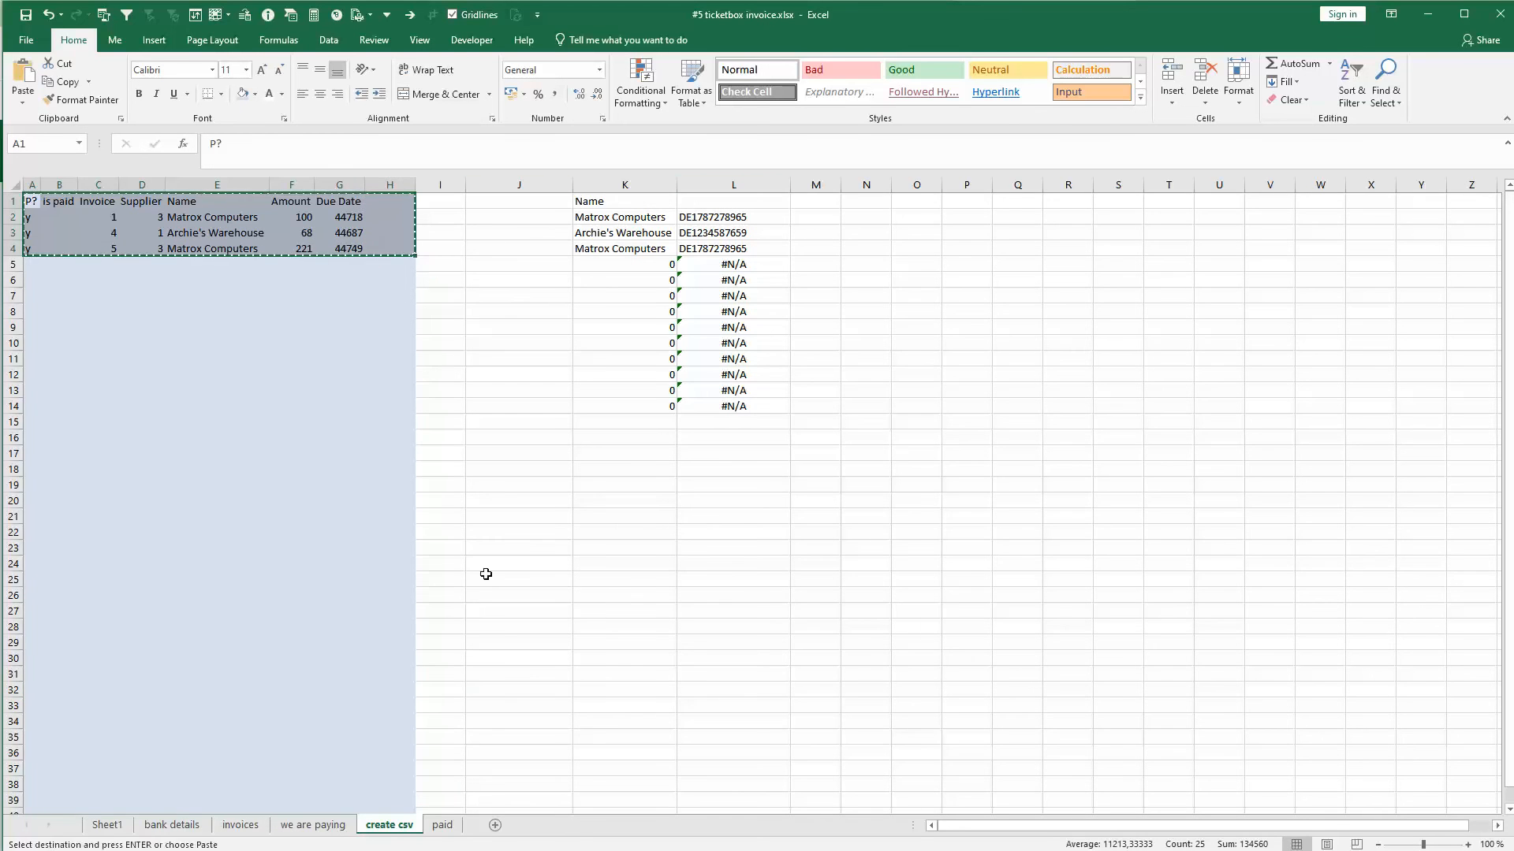
left_click(451, 828)
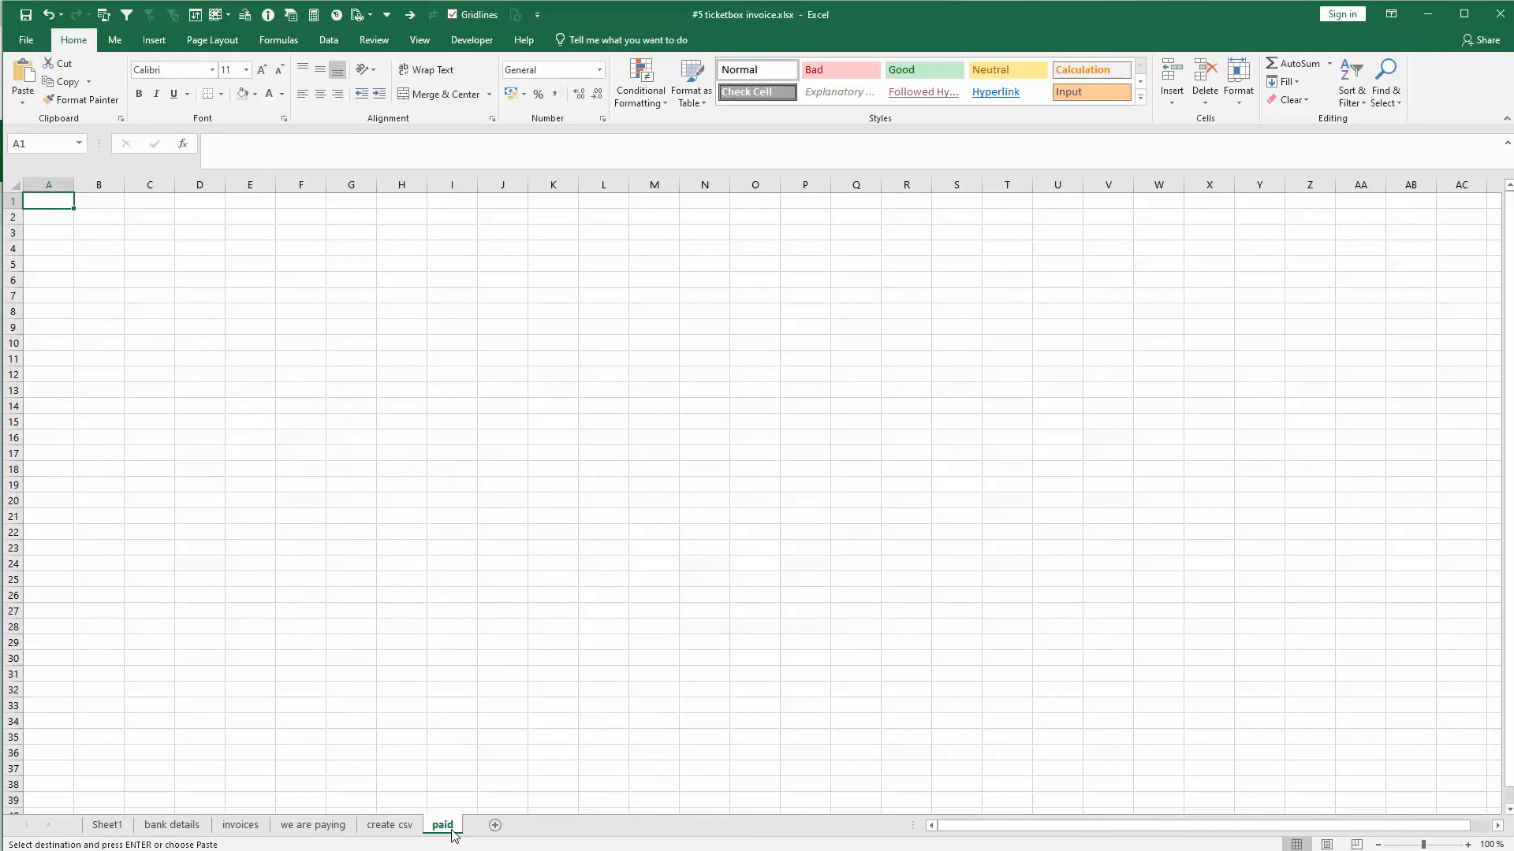
right_click(46, 203)
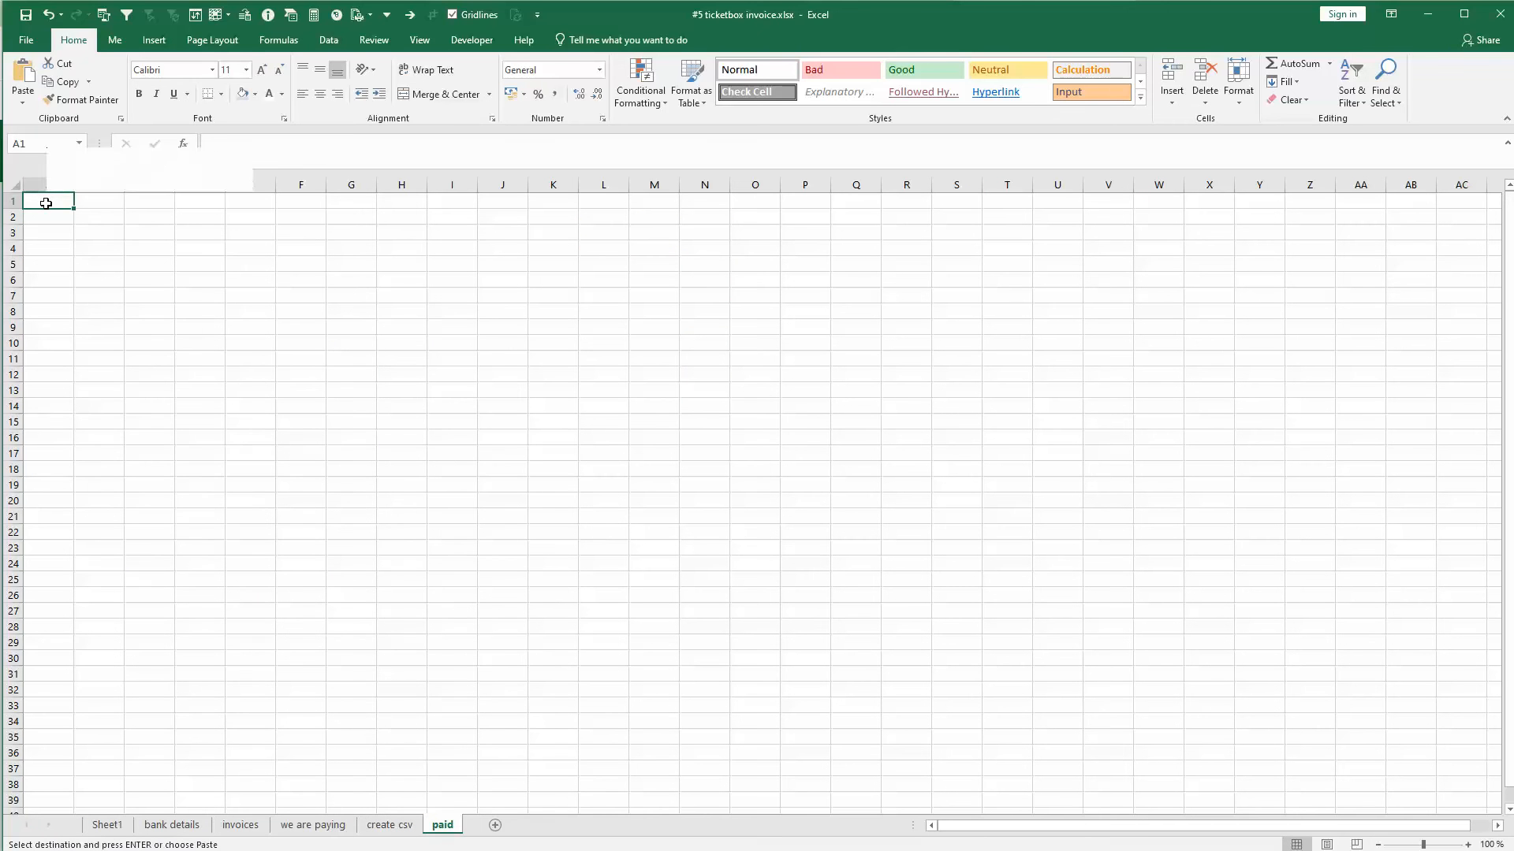
left_click(103, 273)
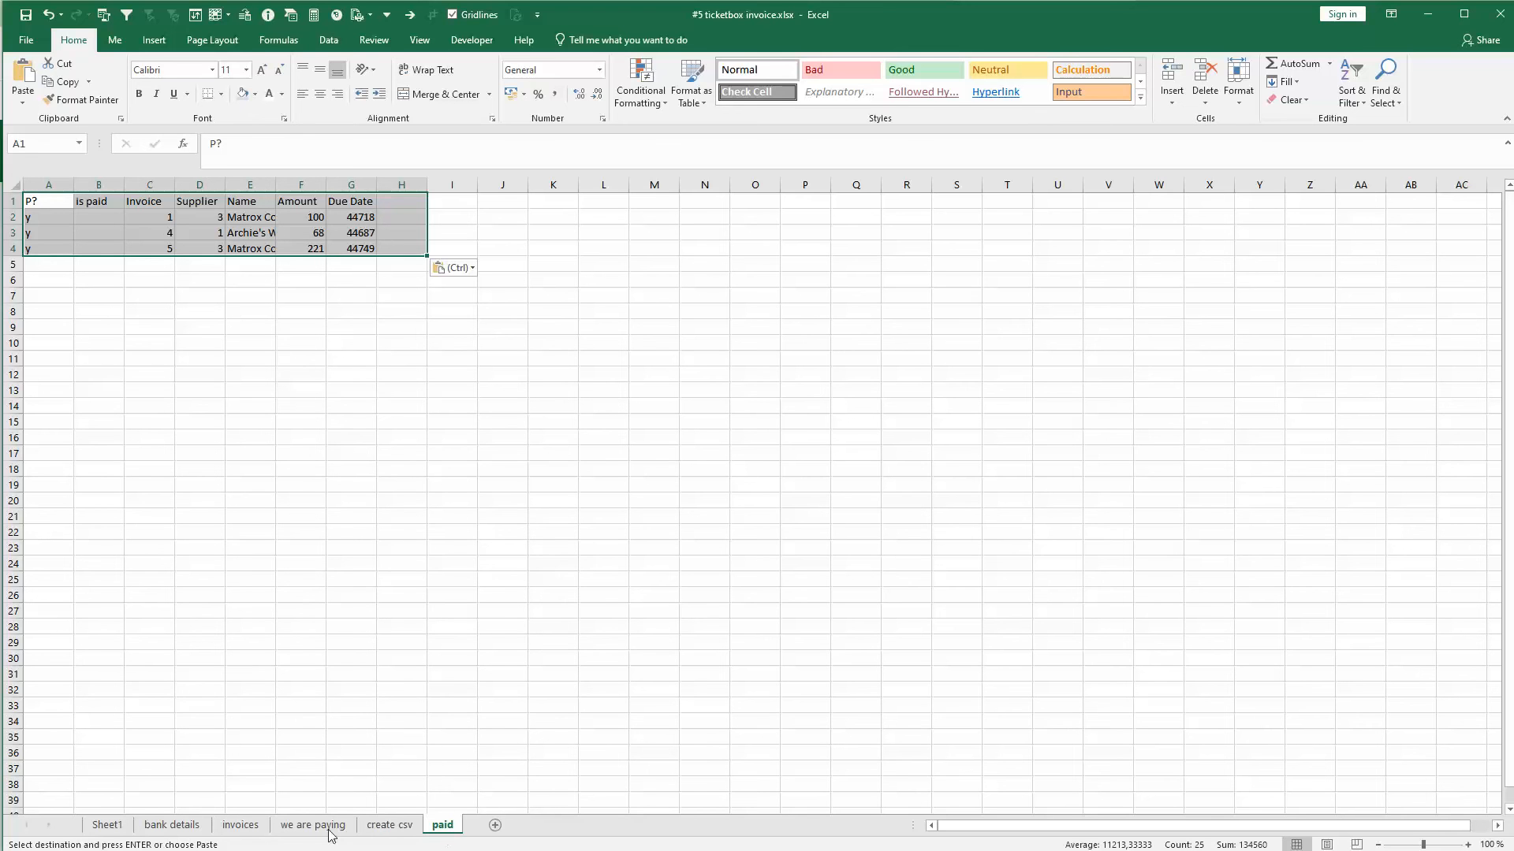
- Clear the filter on the invoices sheet so that all invoice rows are listed again
left_click(238, 829)
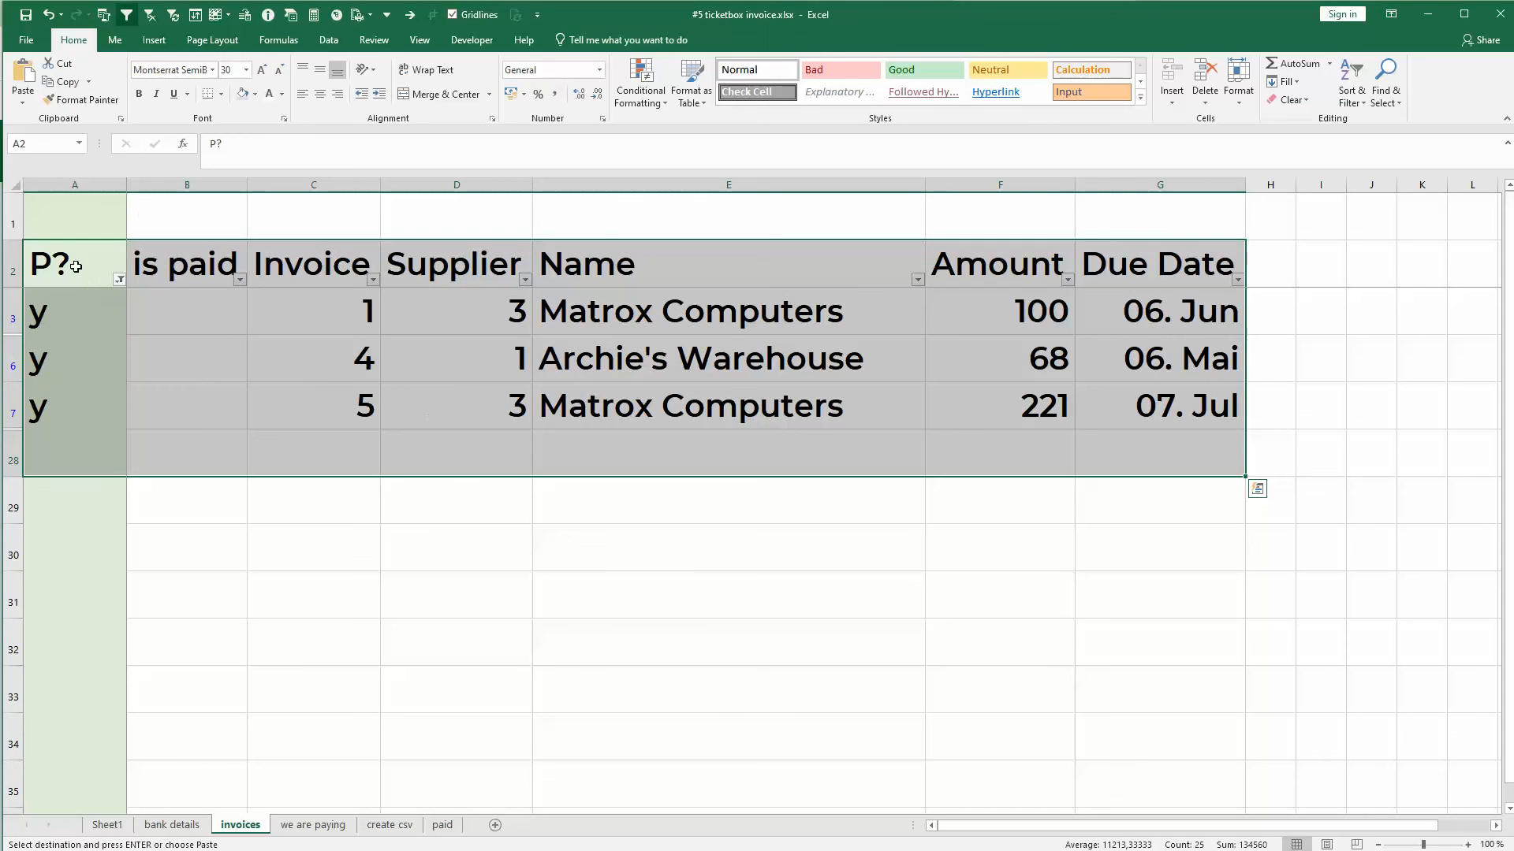
left_click(187, 264)
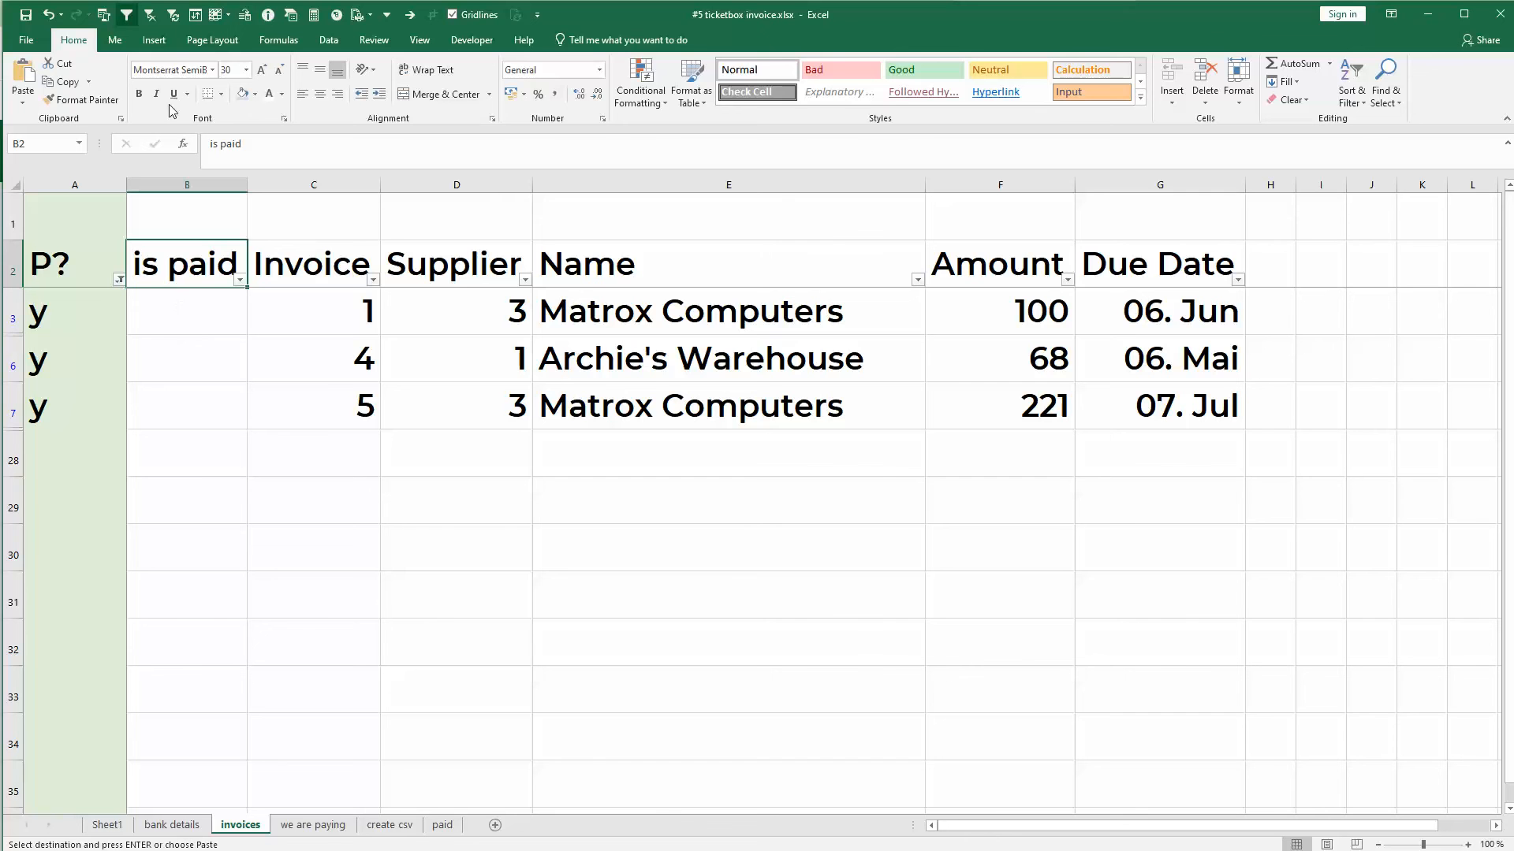
left_click(151, 17)
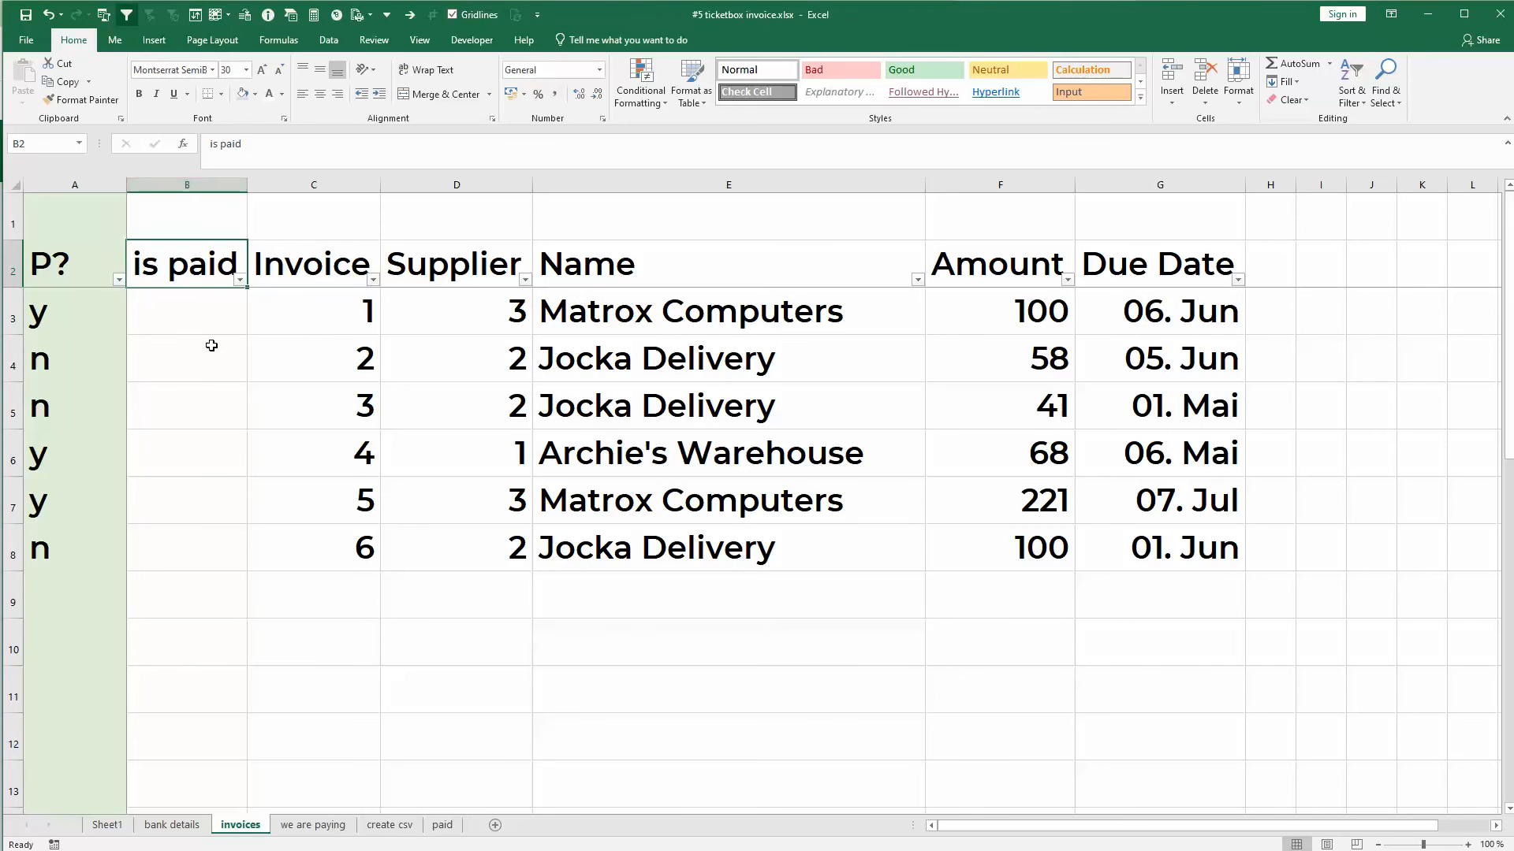
left_click(178, 310)
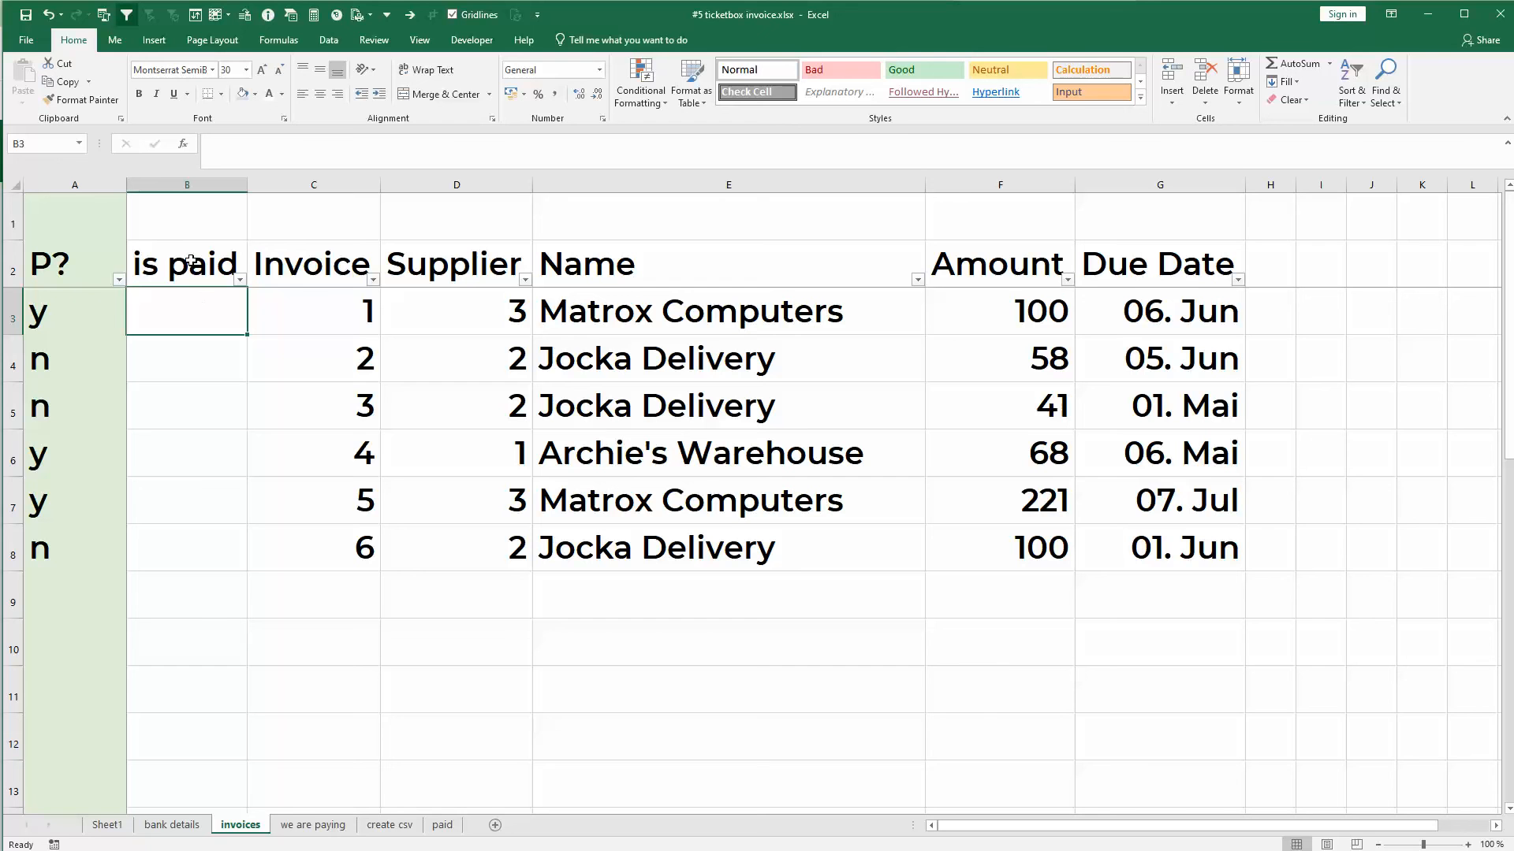
left_click(188, 555)
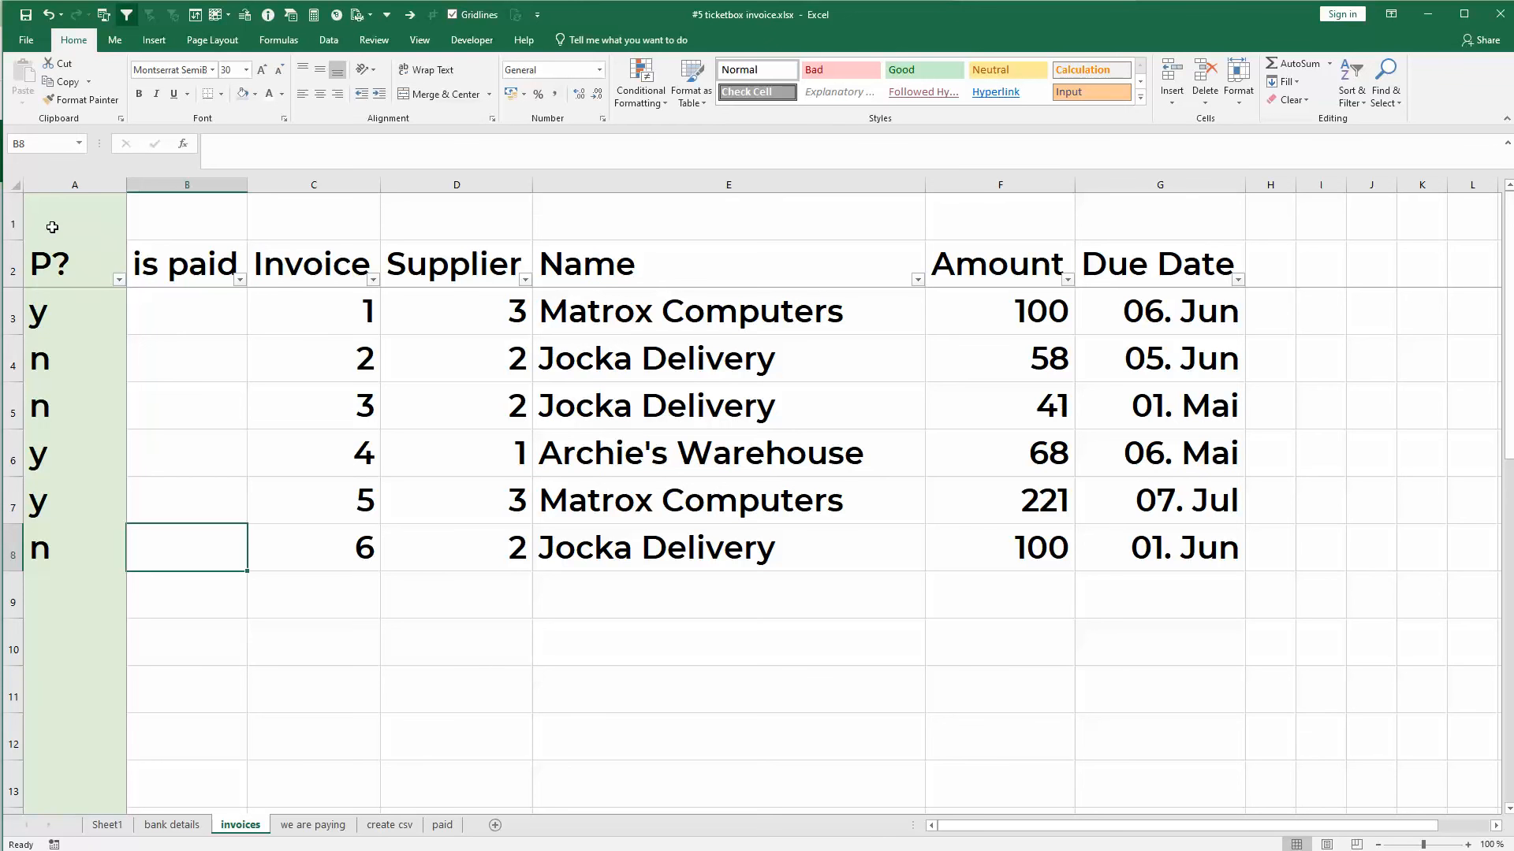
left_click(63, 273)
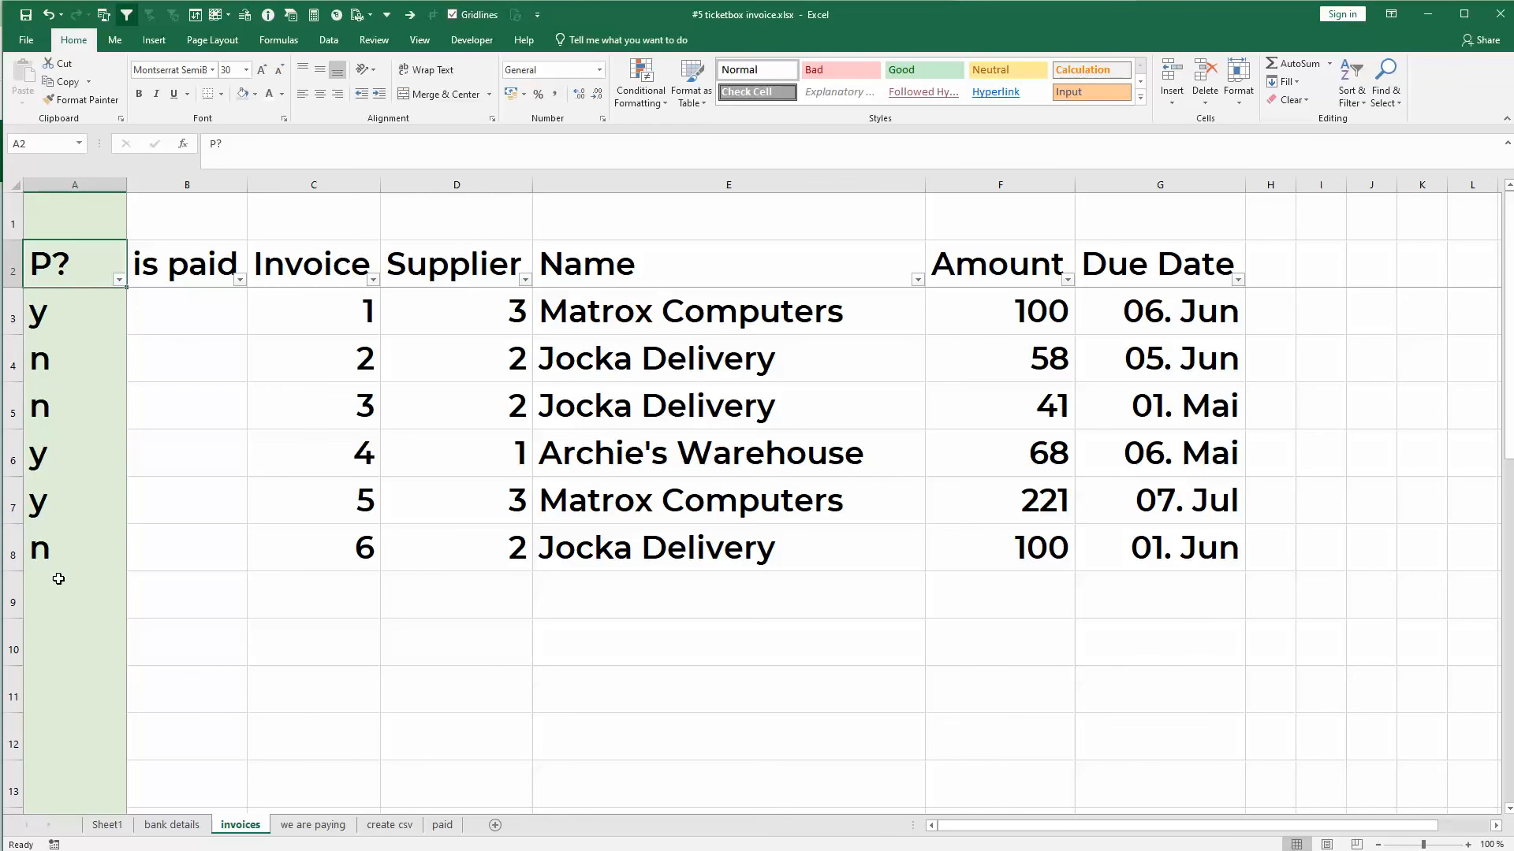
left_click(58, 177)
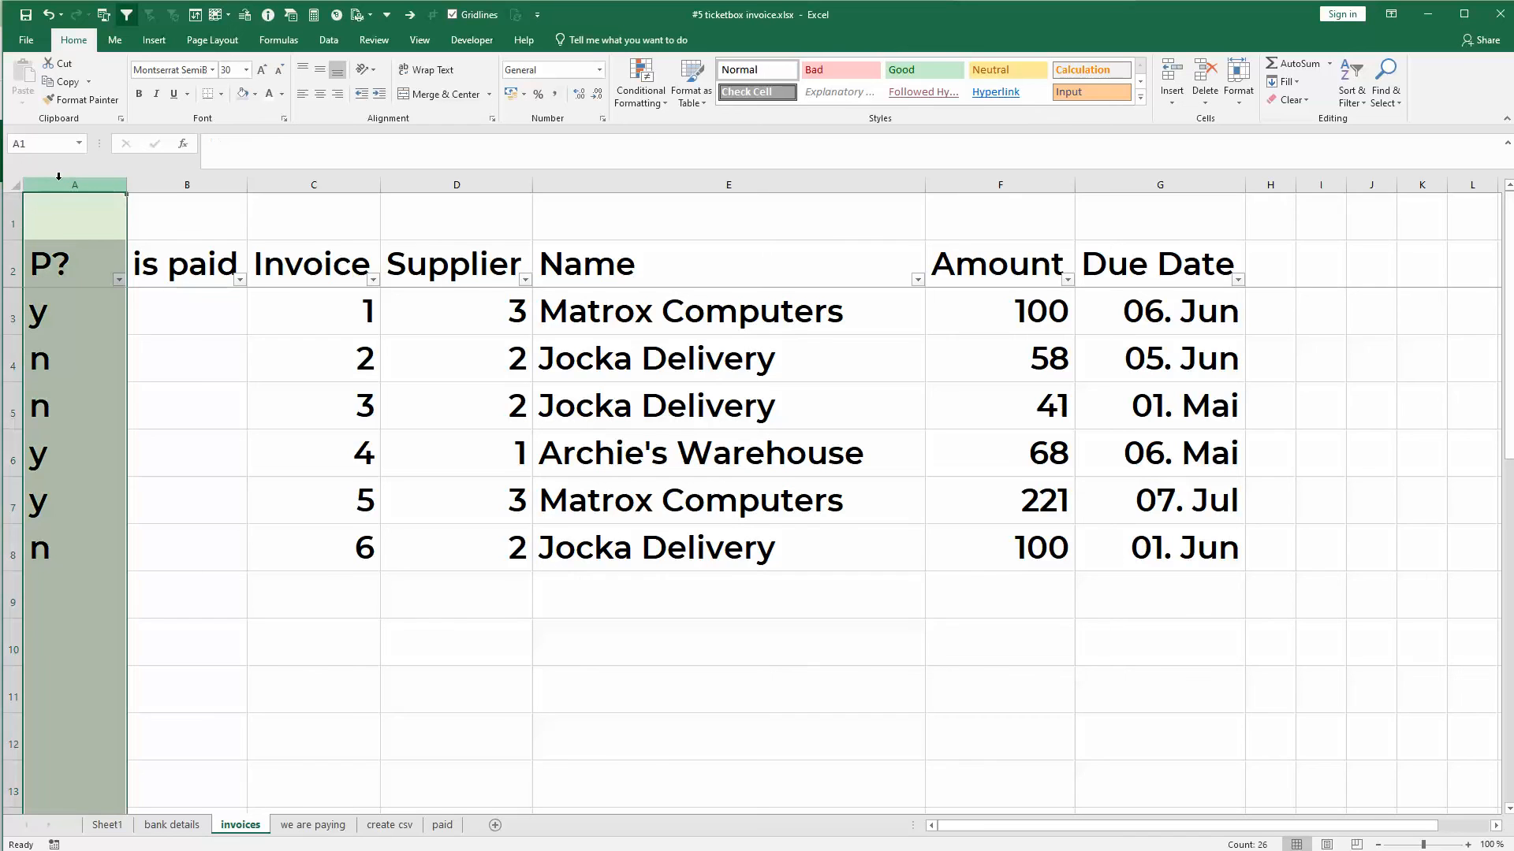
left_click(12, 212)
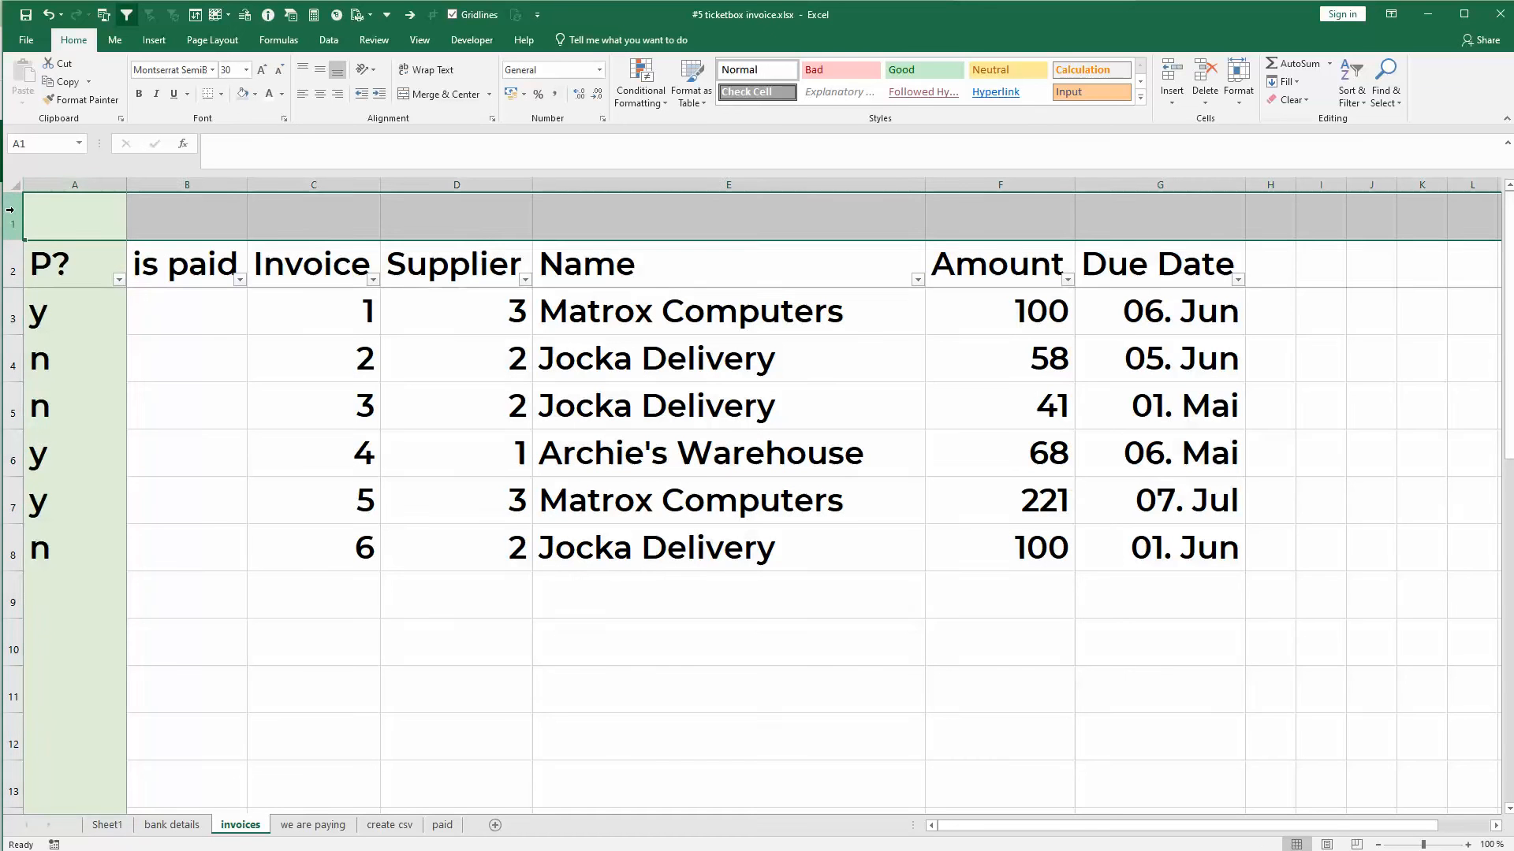
left_click(1283, 276)
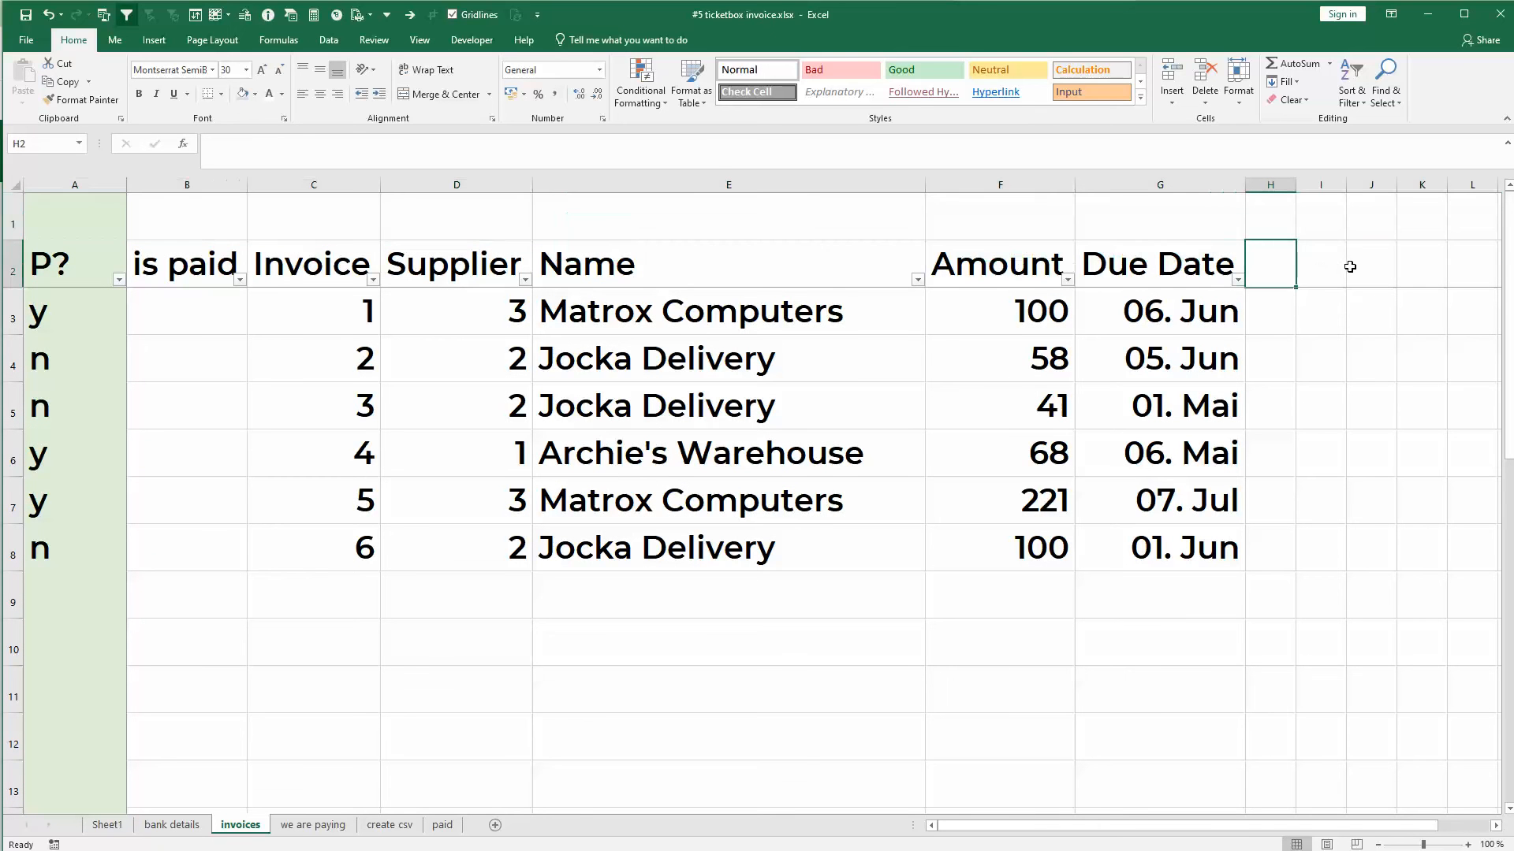